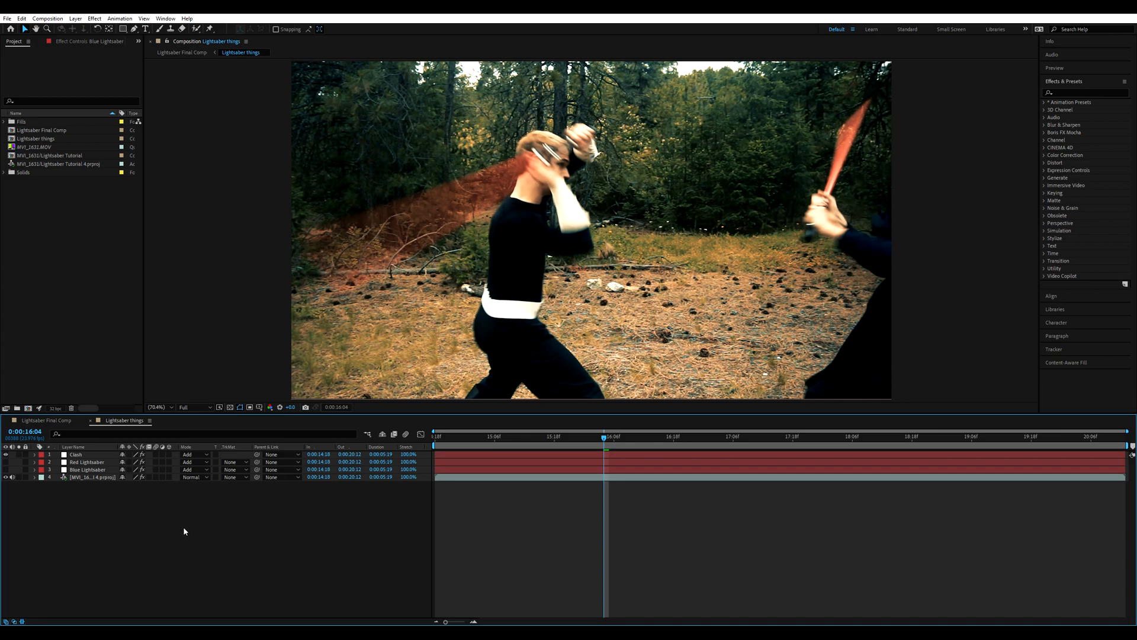
Create a 1920 x 1080 composition at 23.976 fps named Lightsaber Comp
left_click(28, 408)
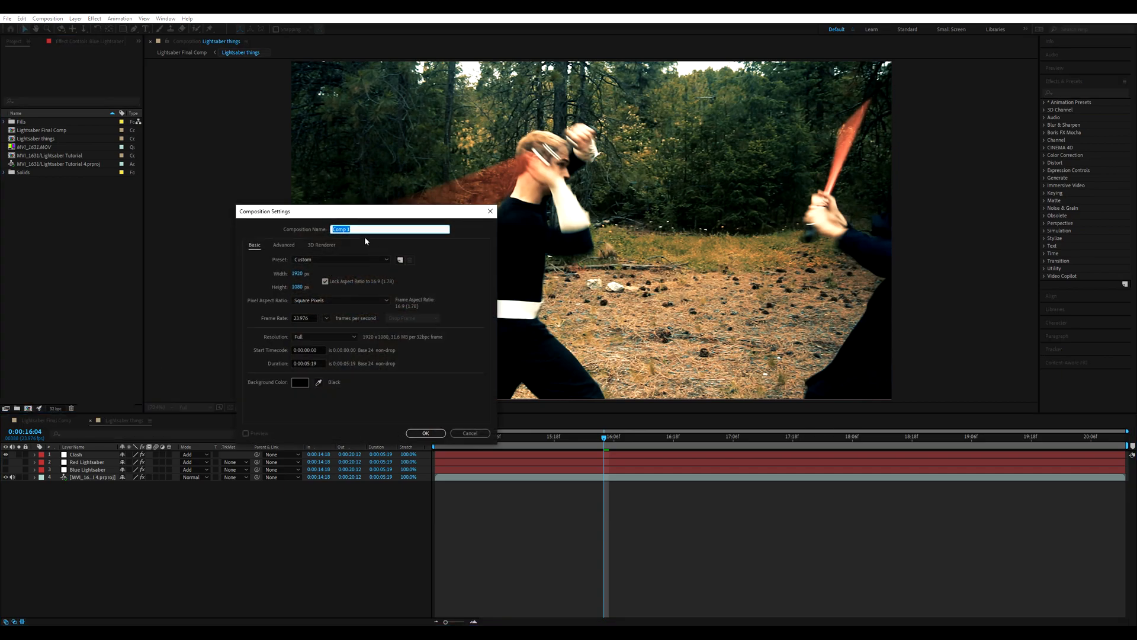
key("BackSpace")
type("Lightsaber")
left_click(425, 433)
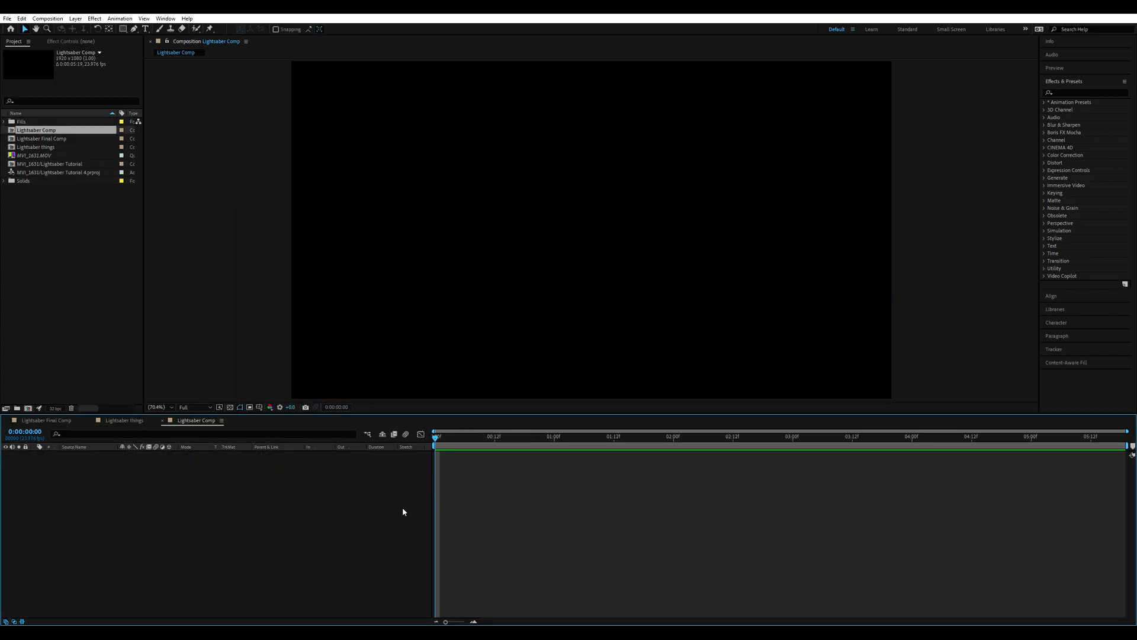
Switch to File Explorer and bring Lightsaber Tutorial 4.prproj from the Lightsabers folder into the new composition's timeline
left_click(69, 274)
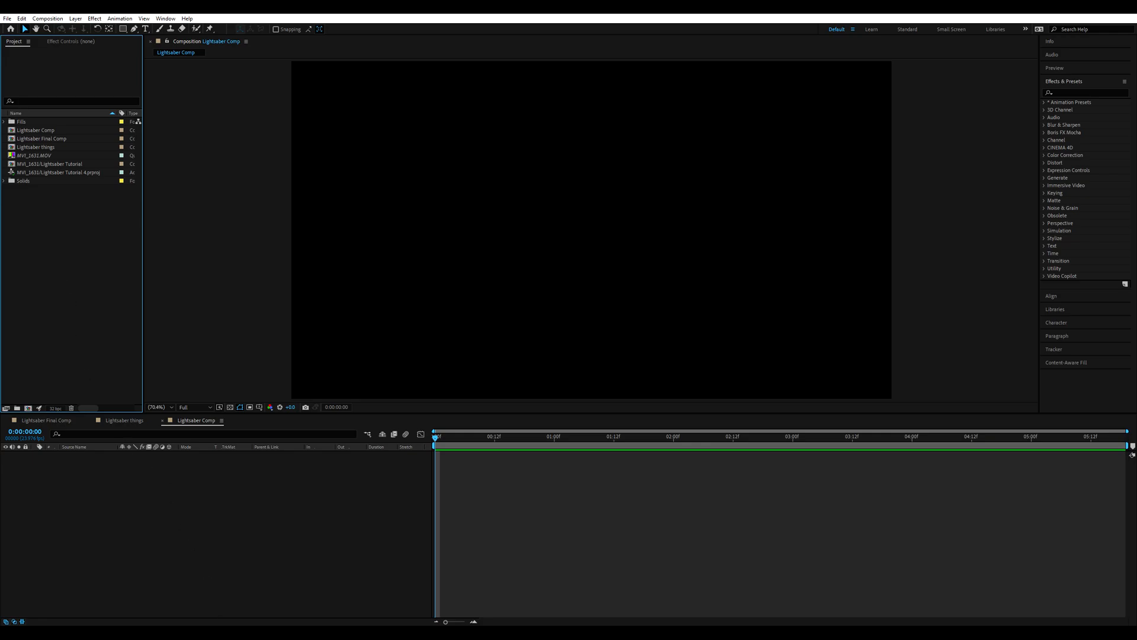
key("alt+Tab")
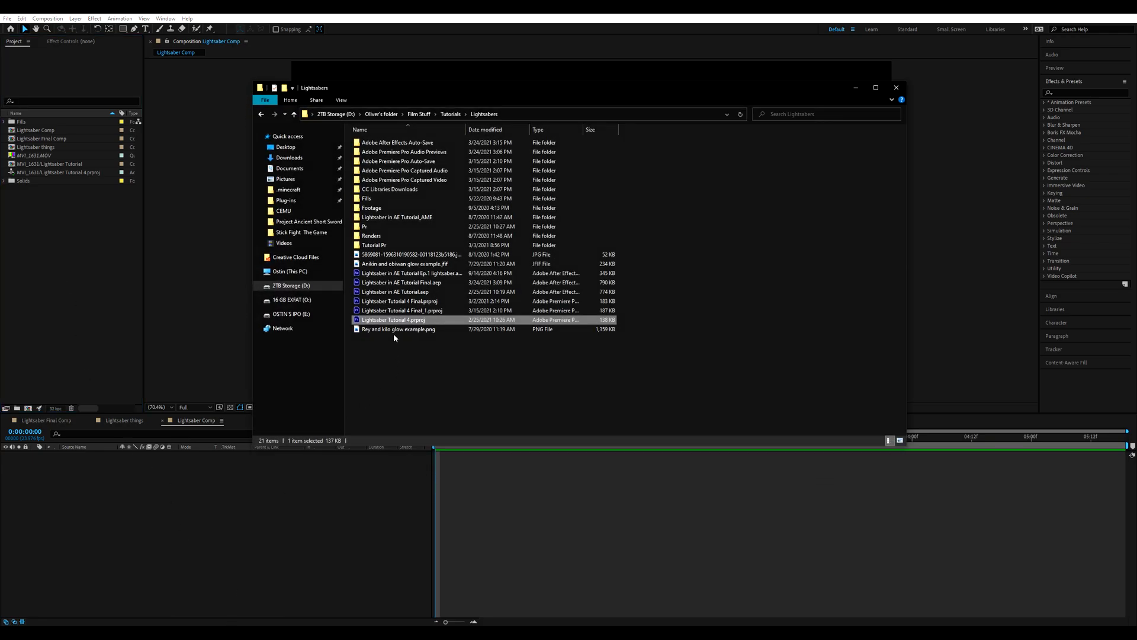
left_click(899, 440)
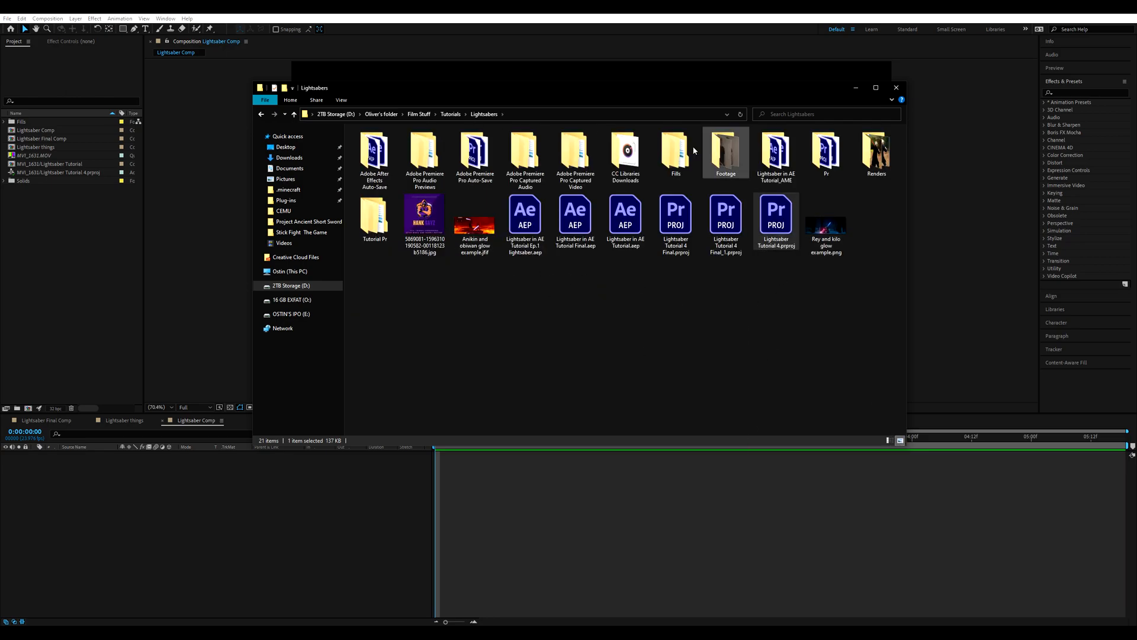
left_click_drag(775, 209, 146, 507)
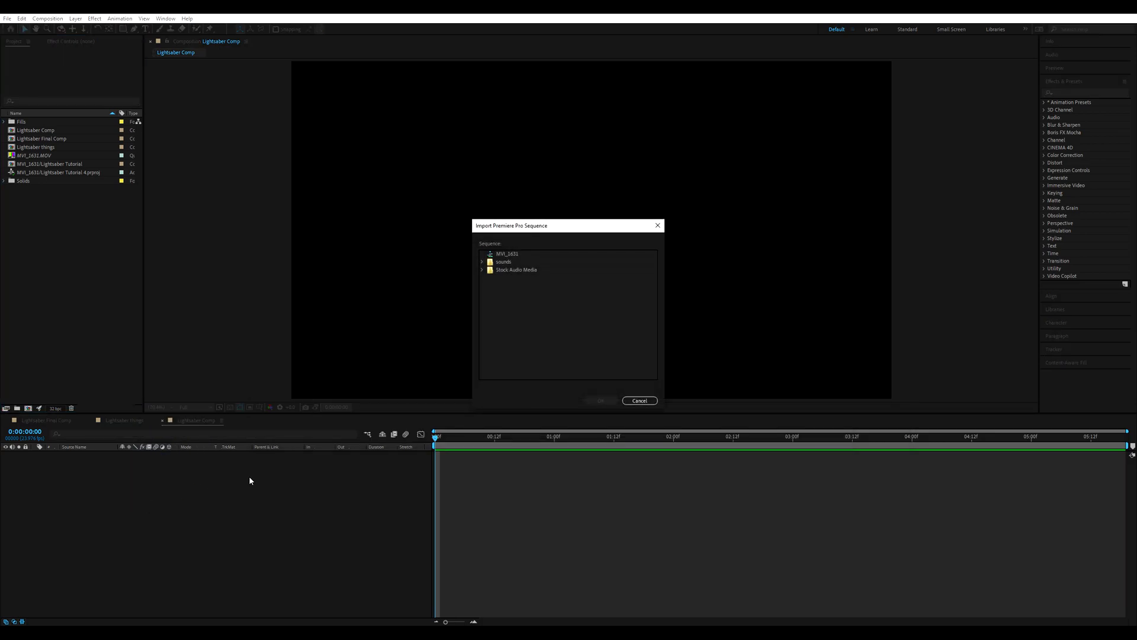
Import the MVI_1631 sequence from the Premiere Pro project and play it through in the composition
left_click_drag(517, 226, 530, 199)
left_click(500, 228)
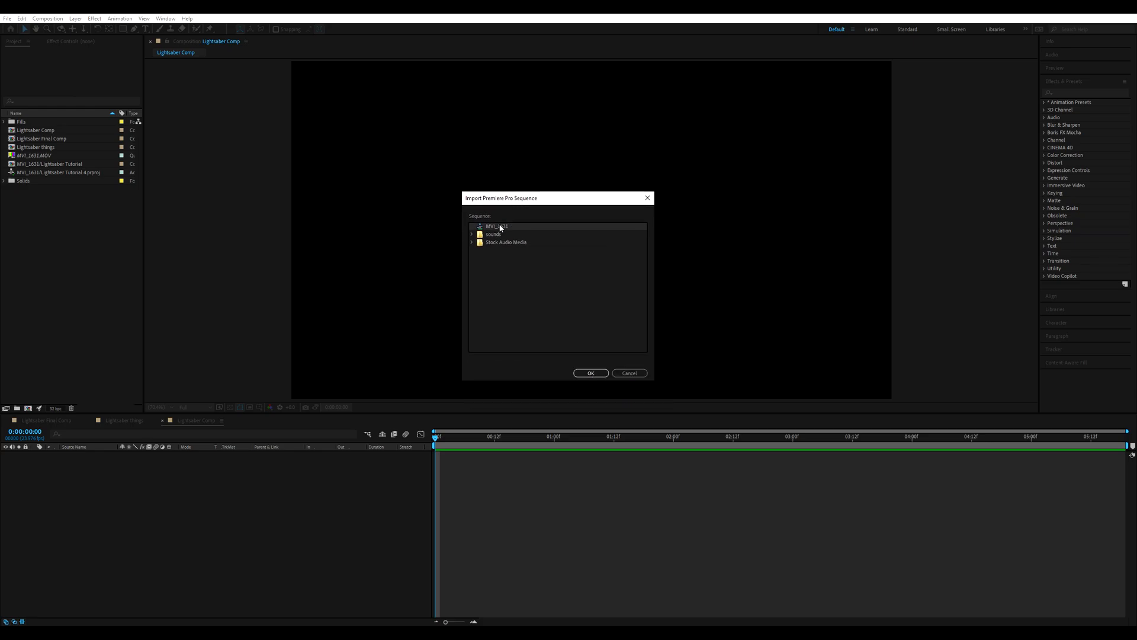
left_click_drag(501, 201, 508, 192)
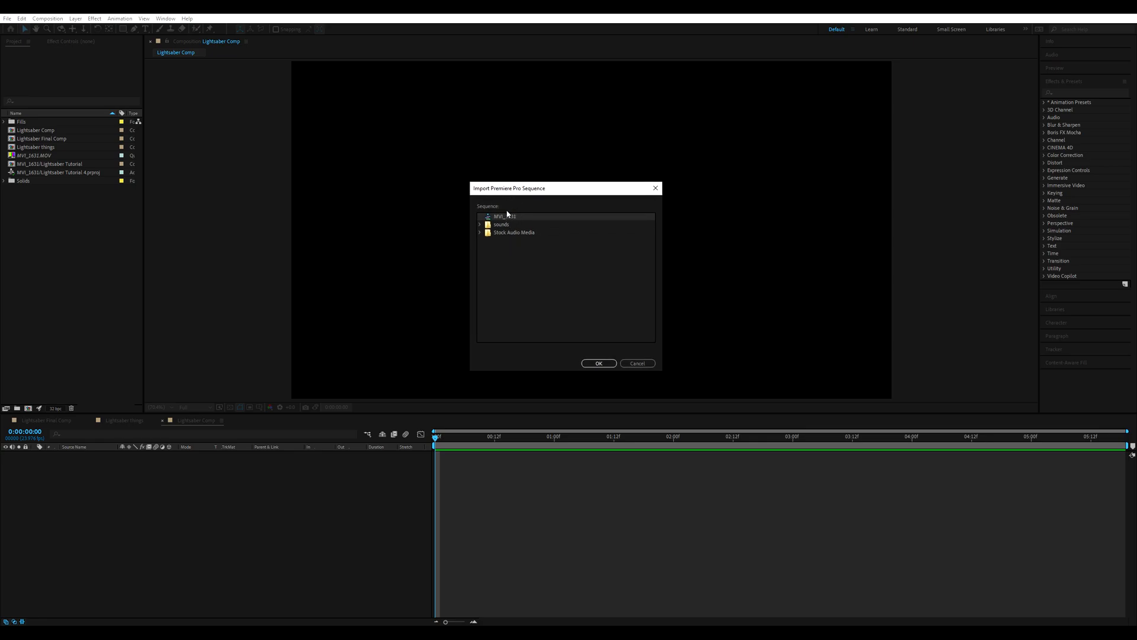
left_click(480, 224)
left_click(480, 224)
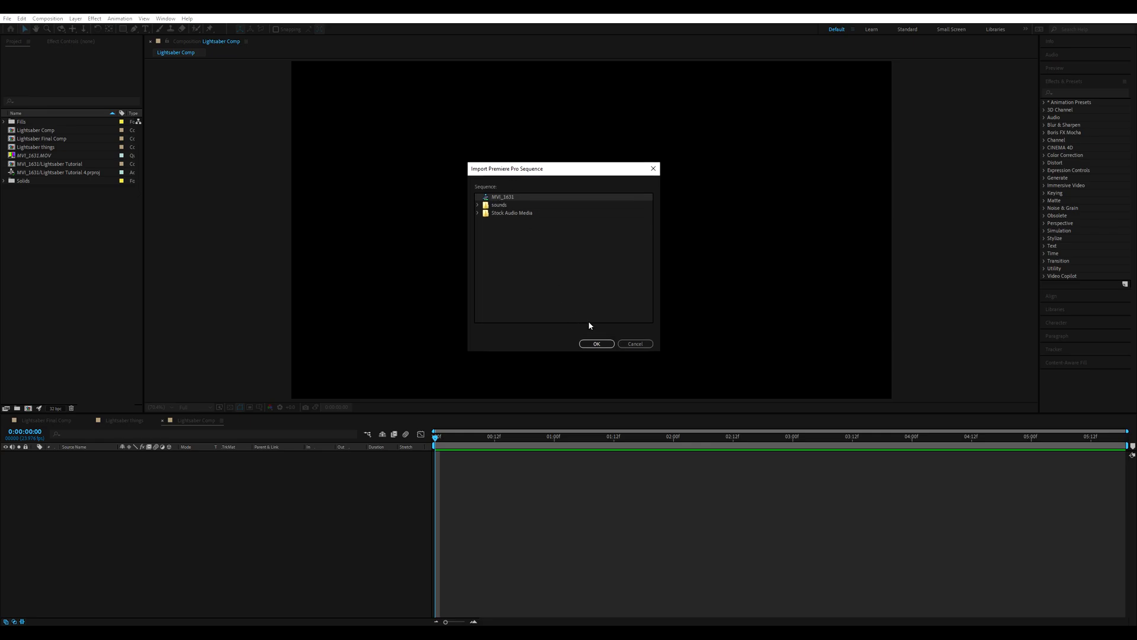
left_click(597, 344)
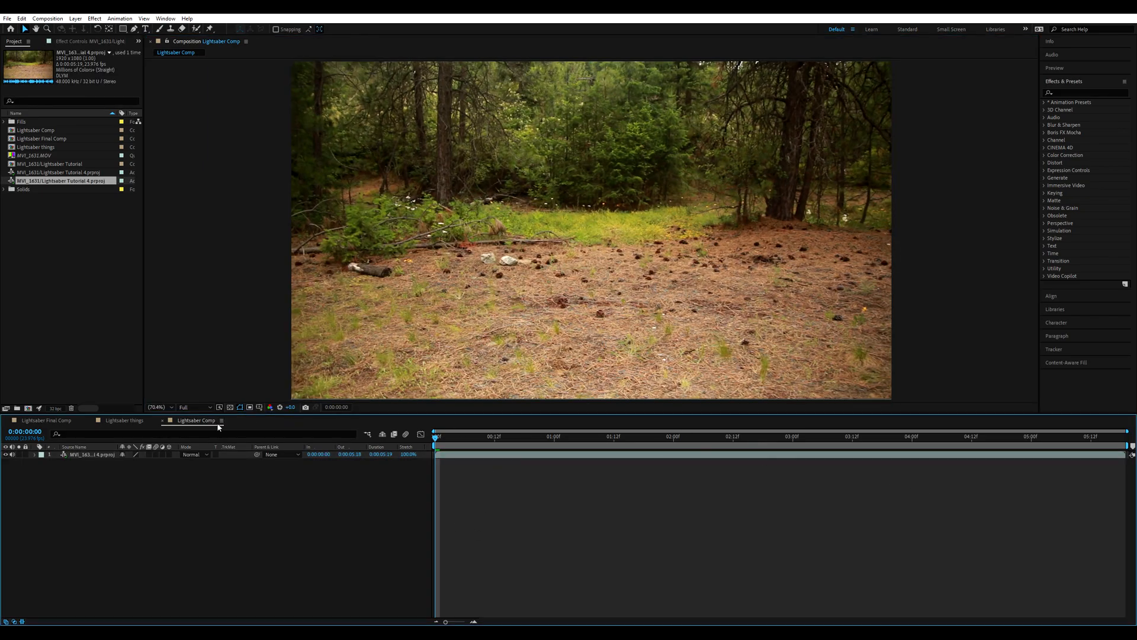
key("space")
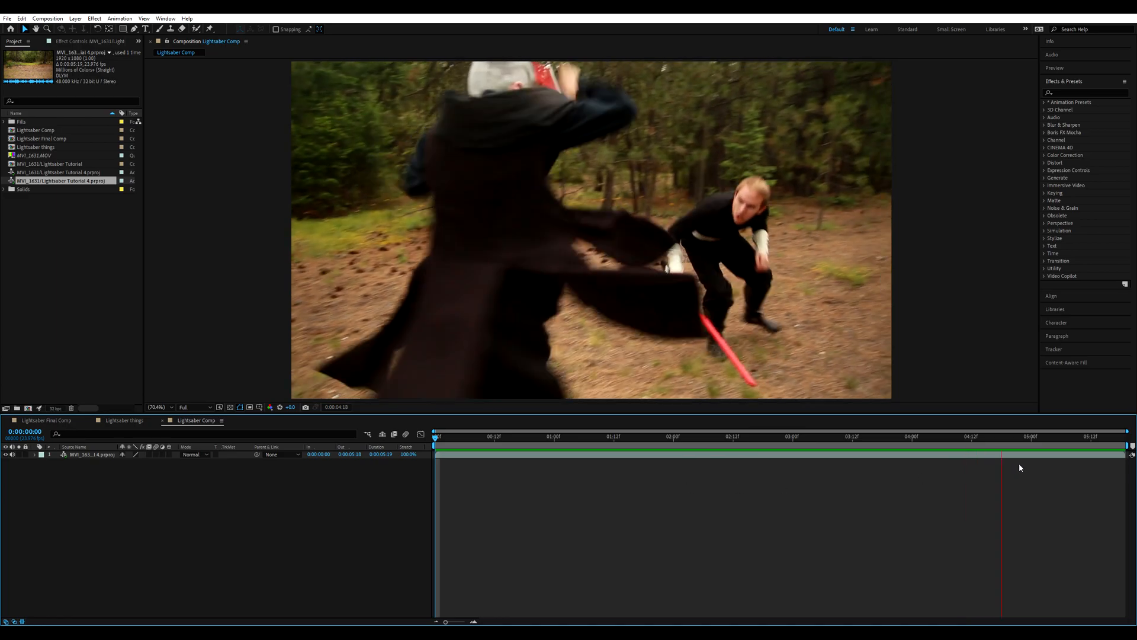
key("space")
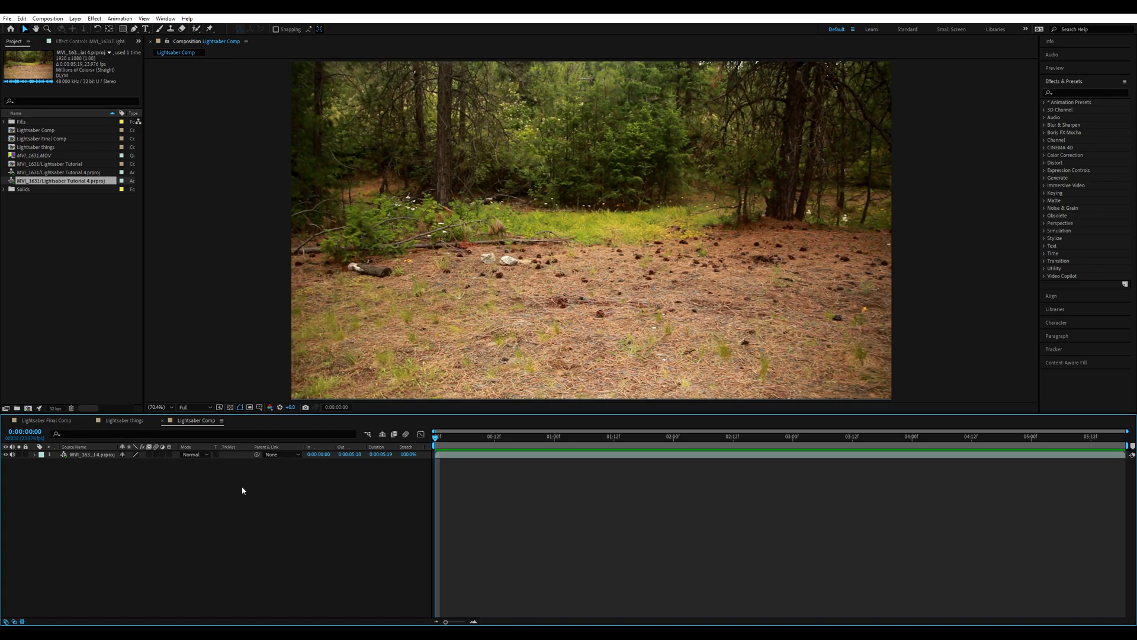
left_click_drag(460, 441, 406, 515)
Create a white solid at composition size named Blue Lightsaber
right_click(357, 515)
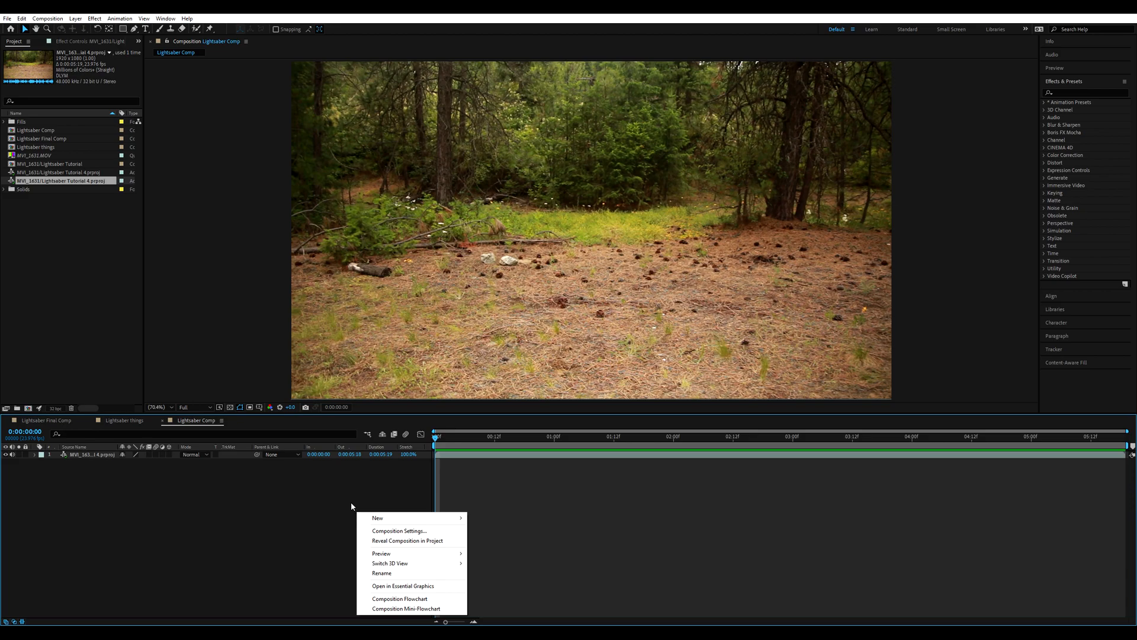
left_click(328, 498)
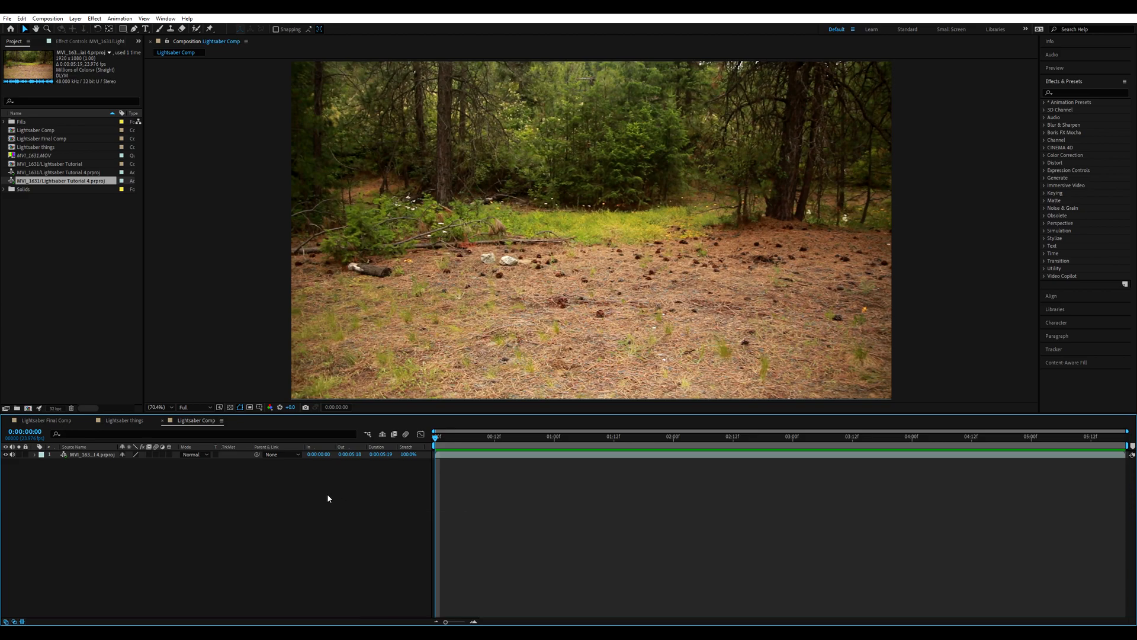
right_click(291, 484)
mouse_move(311, 491)
left_click(422, 509)
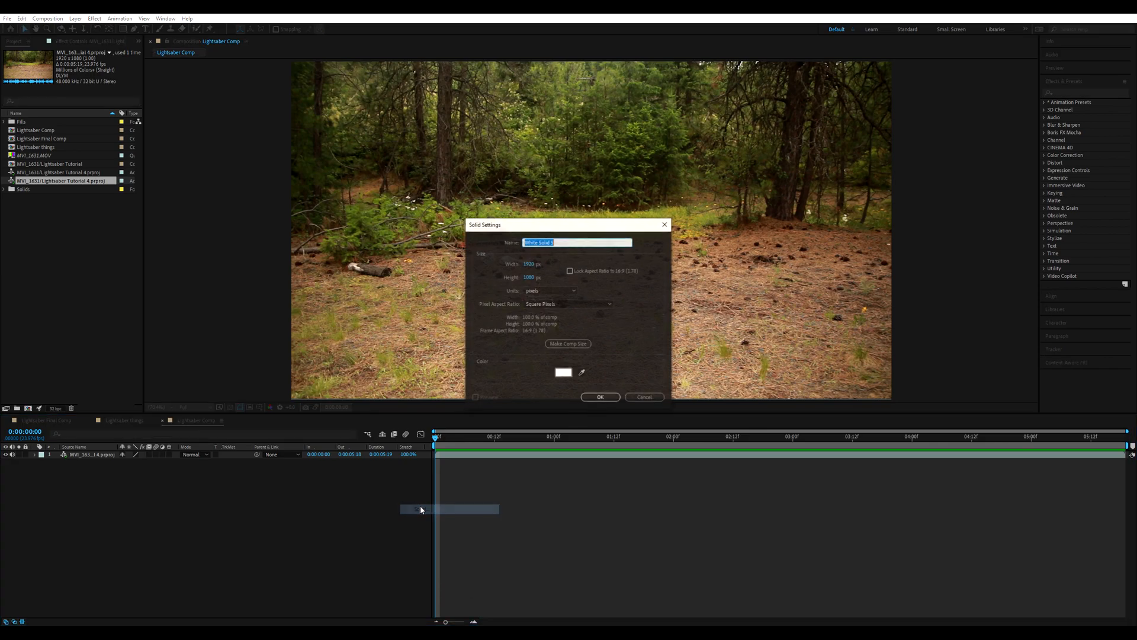
key("BackSpace")
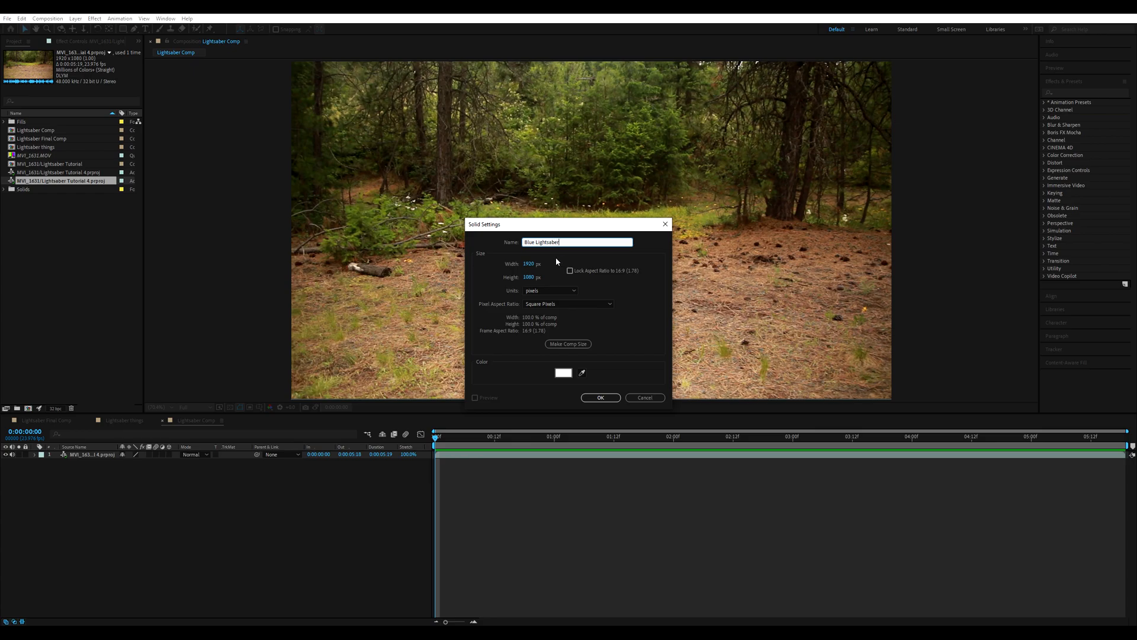
left_click(568, 344)
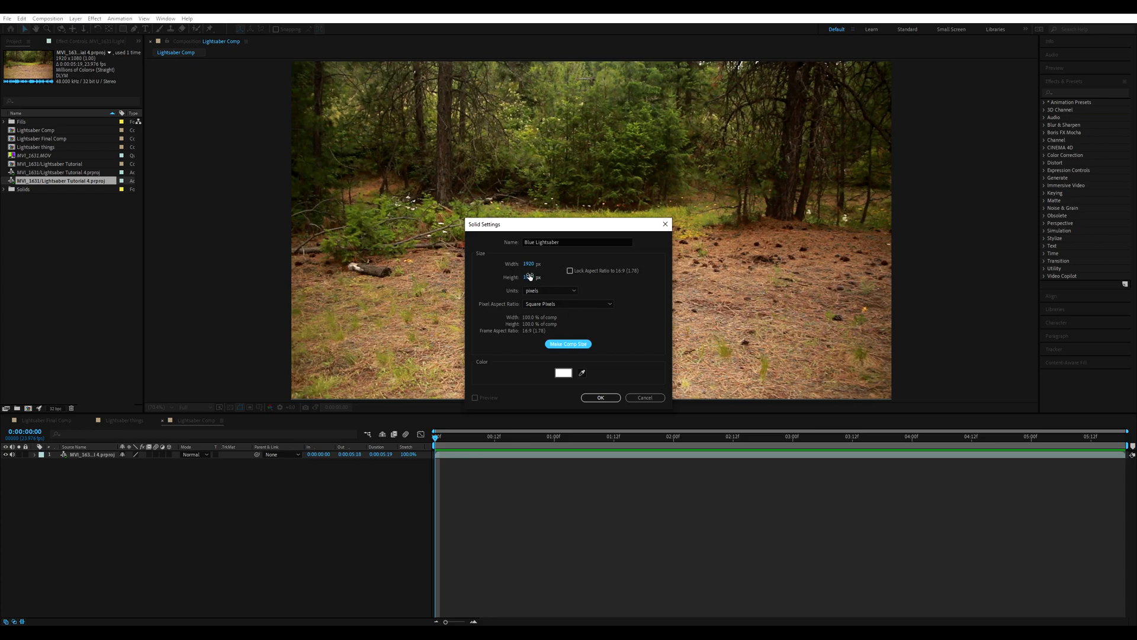
left_click(565, 378)
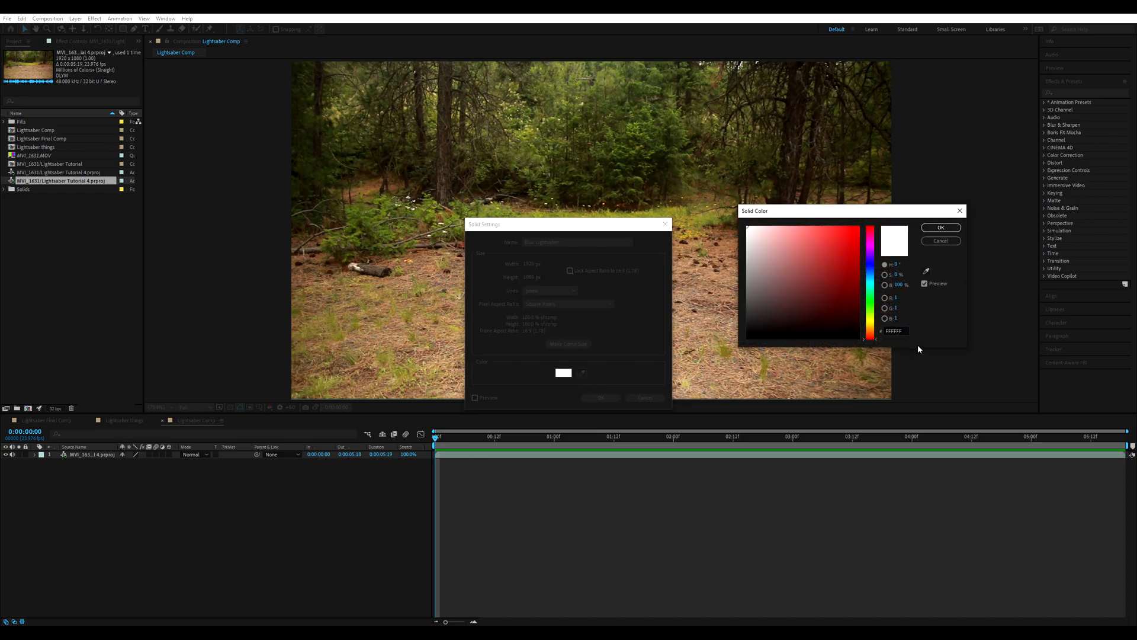
left_click(941, 227)
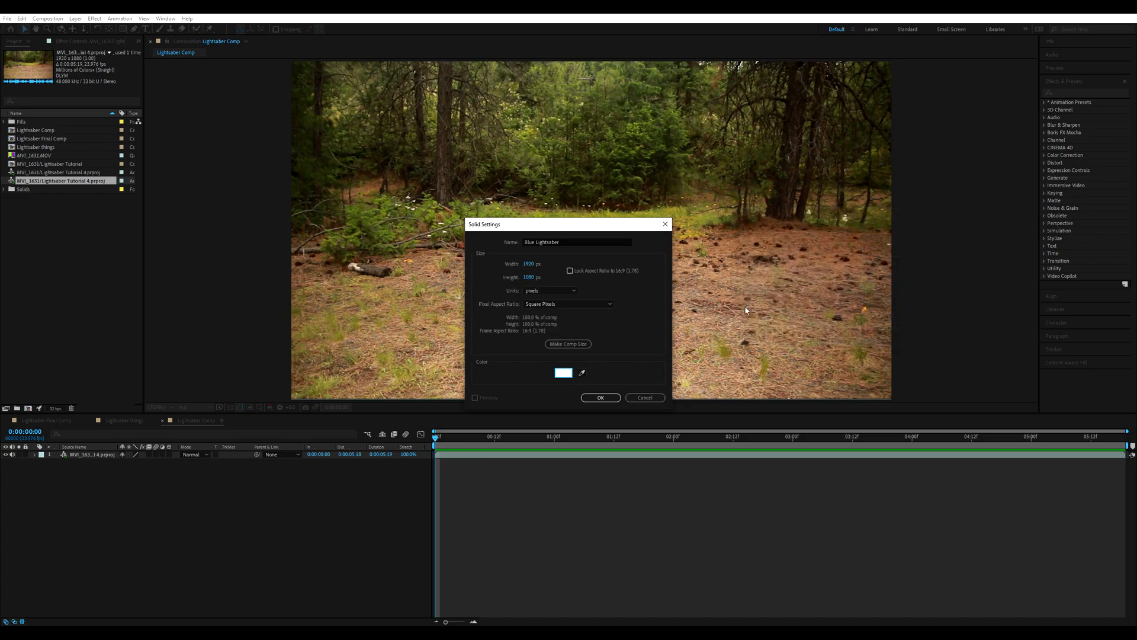
left_click(599, 398)
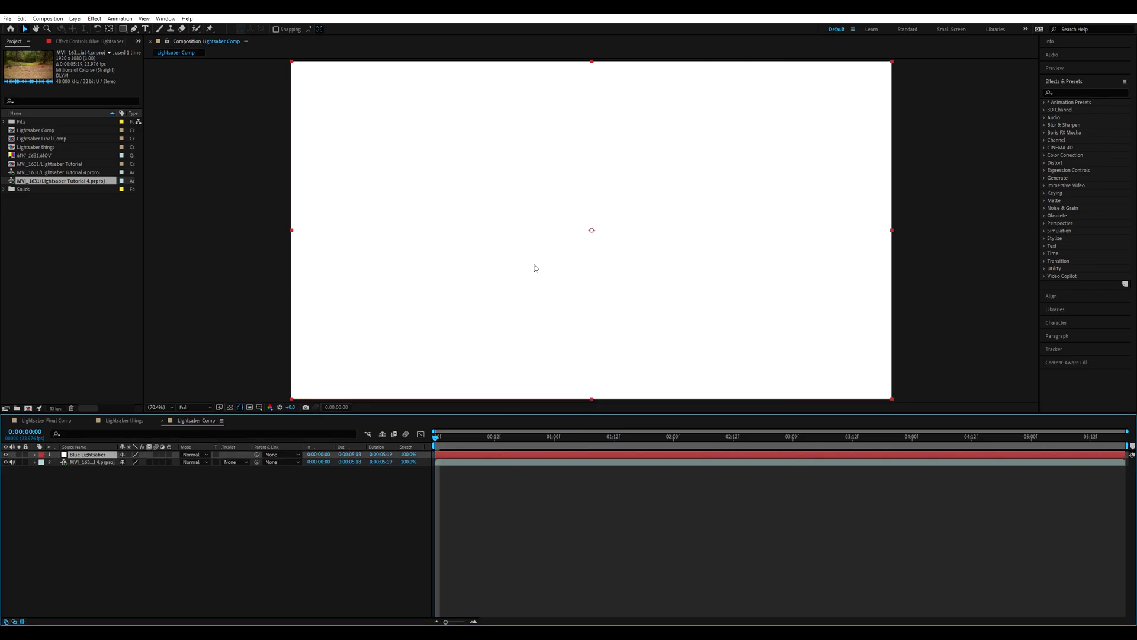
Hide the Blue Lightsaber layer and, at 0:00:01:05, start a Pen tool mask with two points across the blade's base below the hand
left_click(5, 454)
left_click_drag(435, 438, 581, 441)
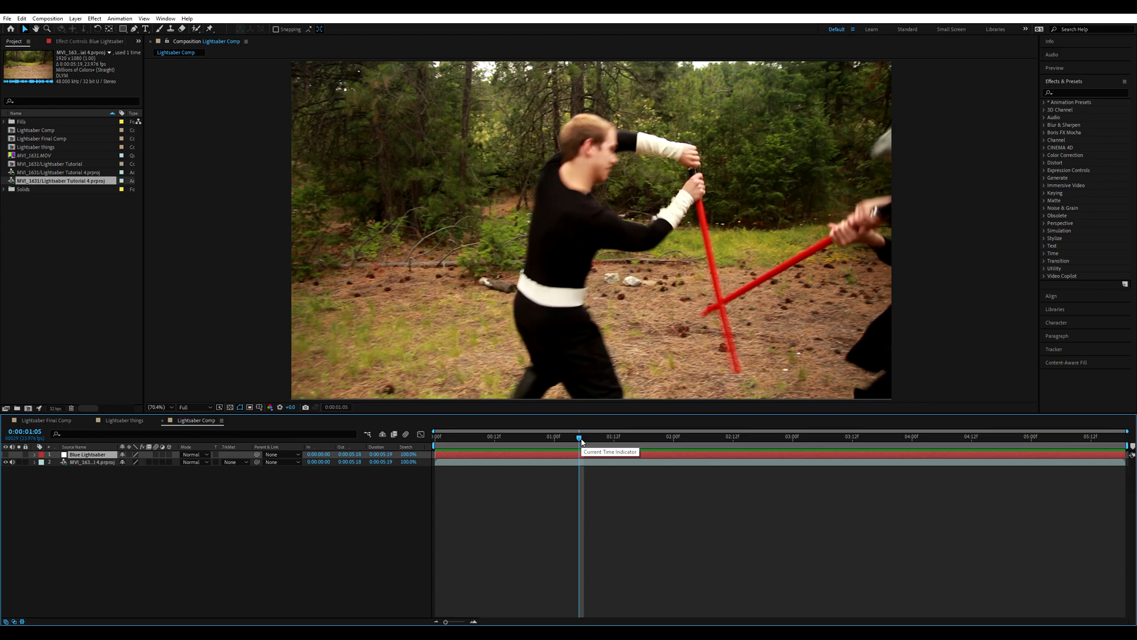
left_click(135, 28)
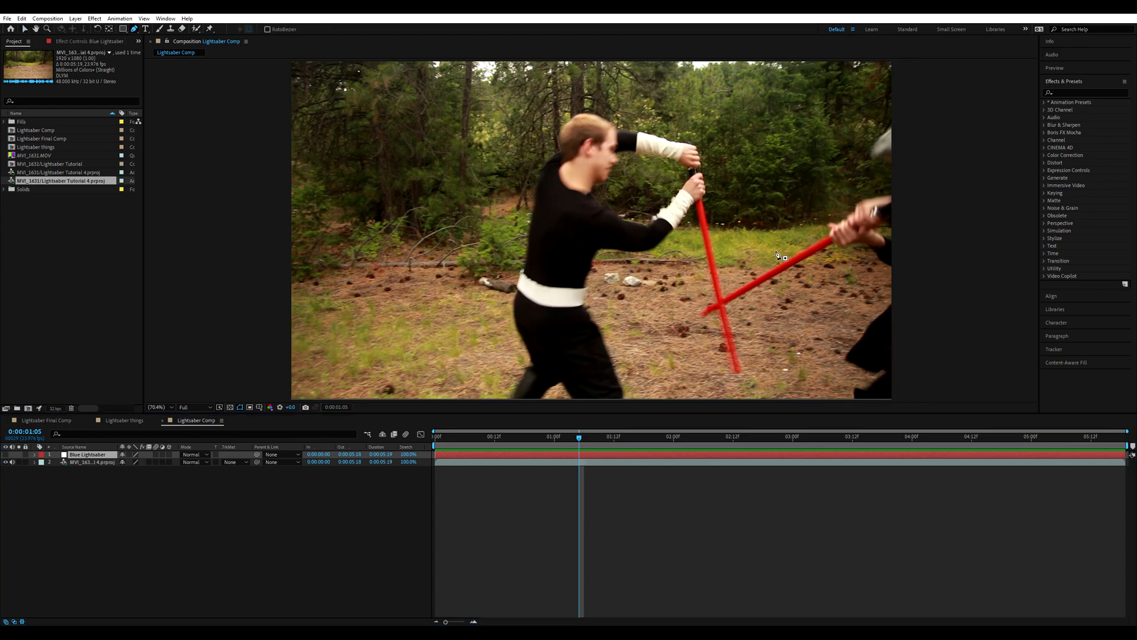
left_click_drag(765, 259, 652, 265)
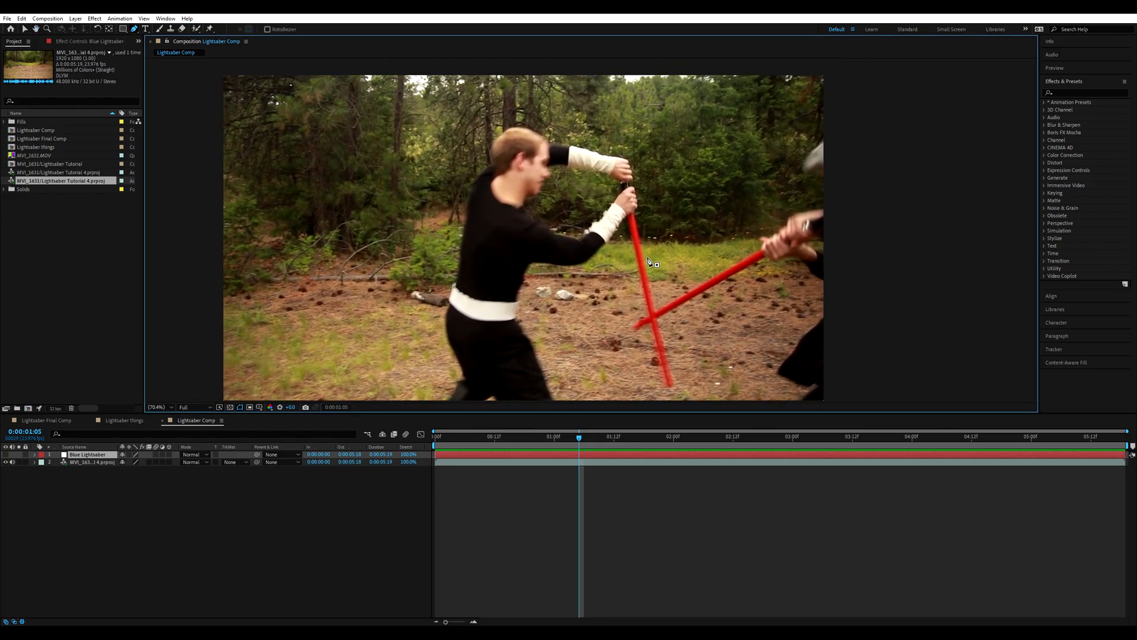
scroll(673, 247, "up", 3)
scroll(672, 247, "up", 2)
left_click_drag(865, 193, 500, 313)
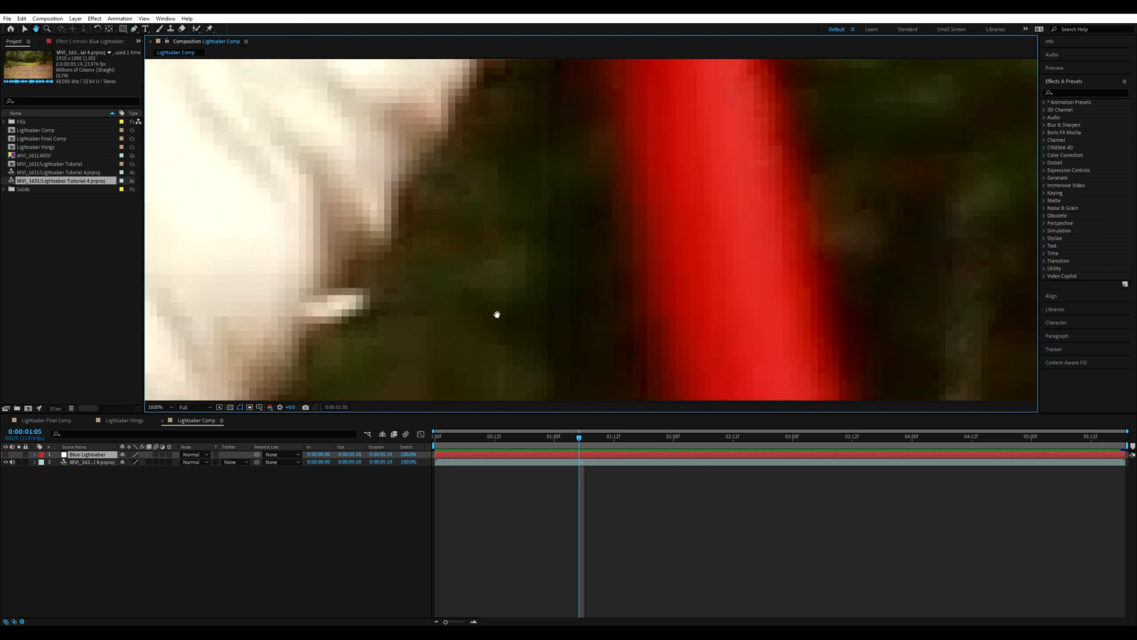
scroll(709, 280, "down", 1)
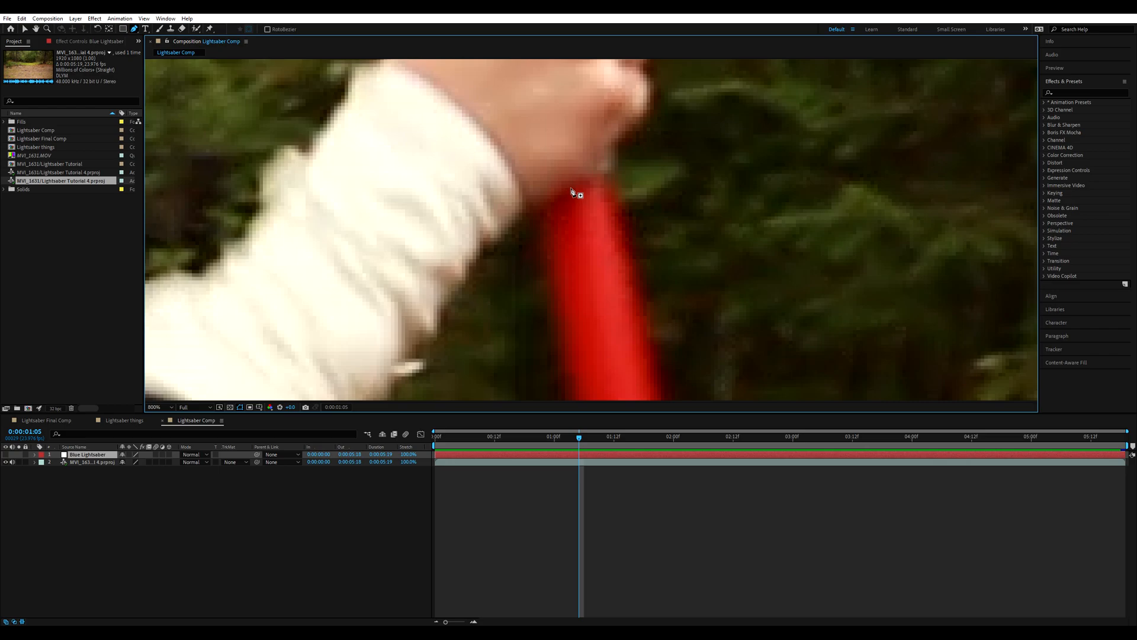
left_click_drag(572, 189, 581, 202)
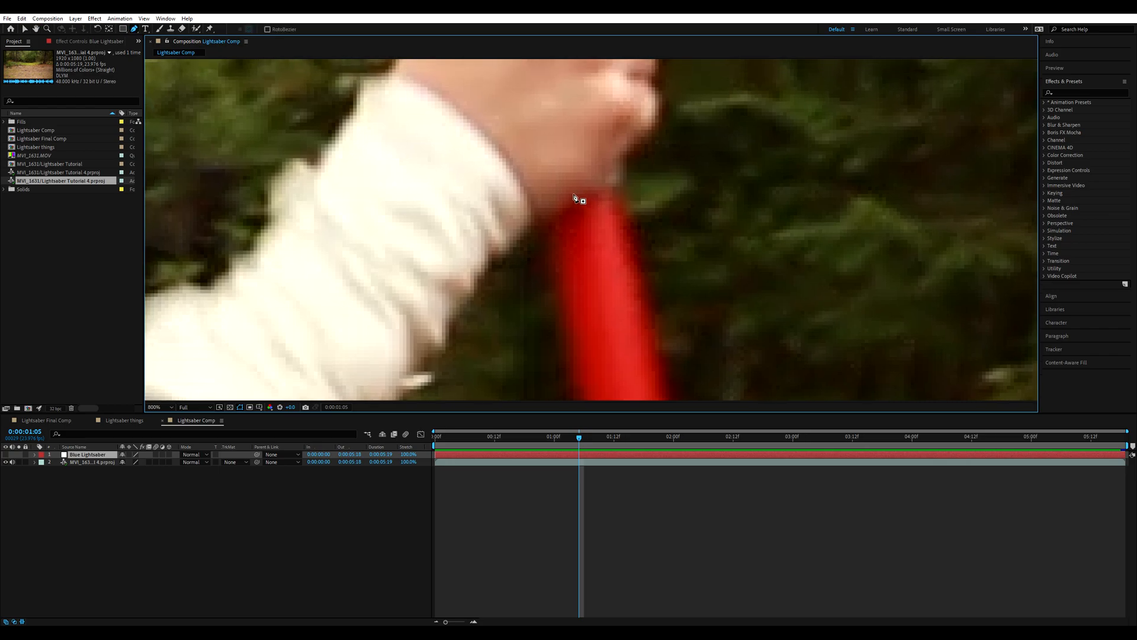
left_click(576, 193)
left_click(623, 193)
Extend the mask down the right edge of the near-vertical red blade to its tip
left_click_drag(713, 347, 620, 87)
left_click_drag(639, 297, 632, 92)
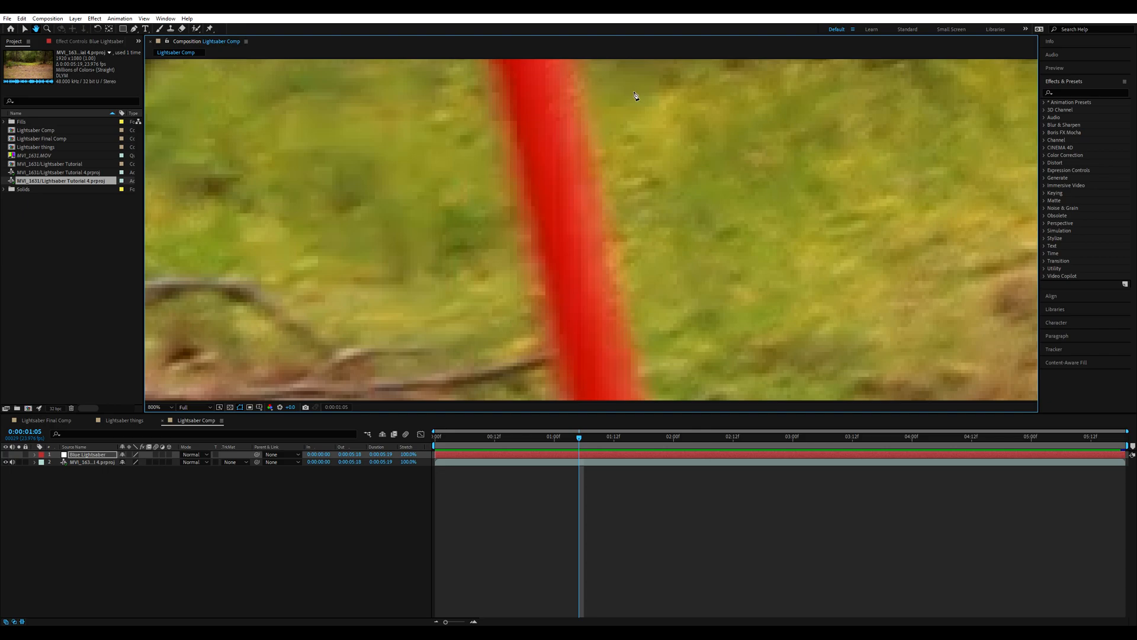
left_click_drag(693, 368, 607, 106)
left_click_drag(647, 350, 620, 89)
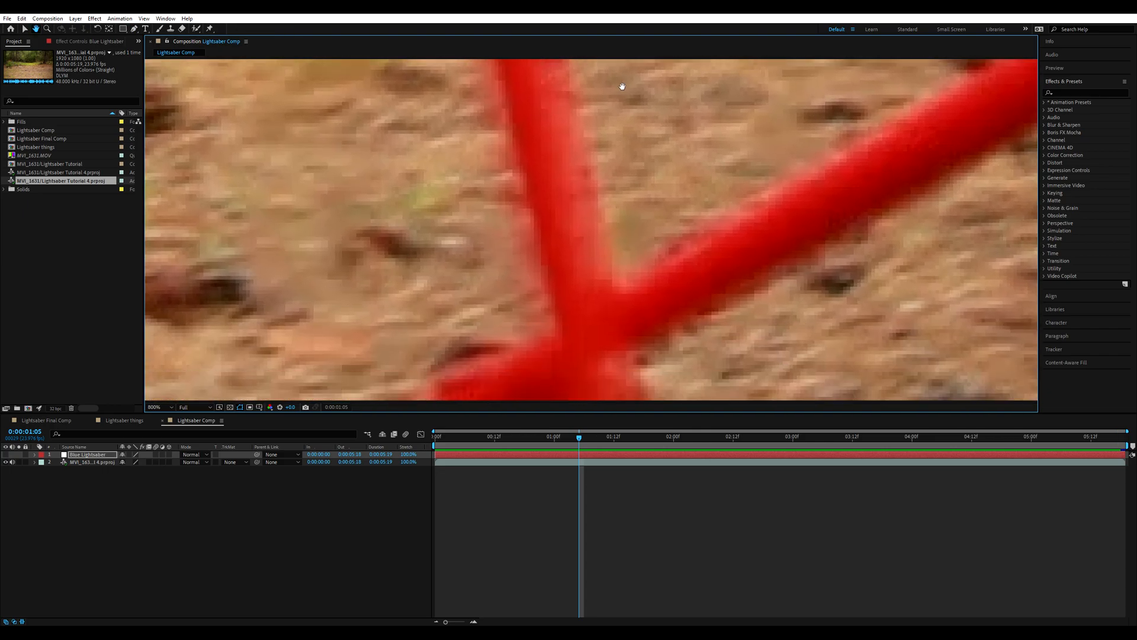
left_click_drag(631, 329, 626, 121)
left_click_drag(675, 345, 596, 56)
left_click_drag(662, 354, 654, 178)
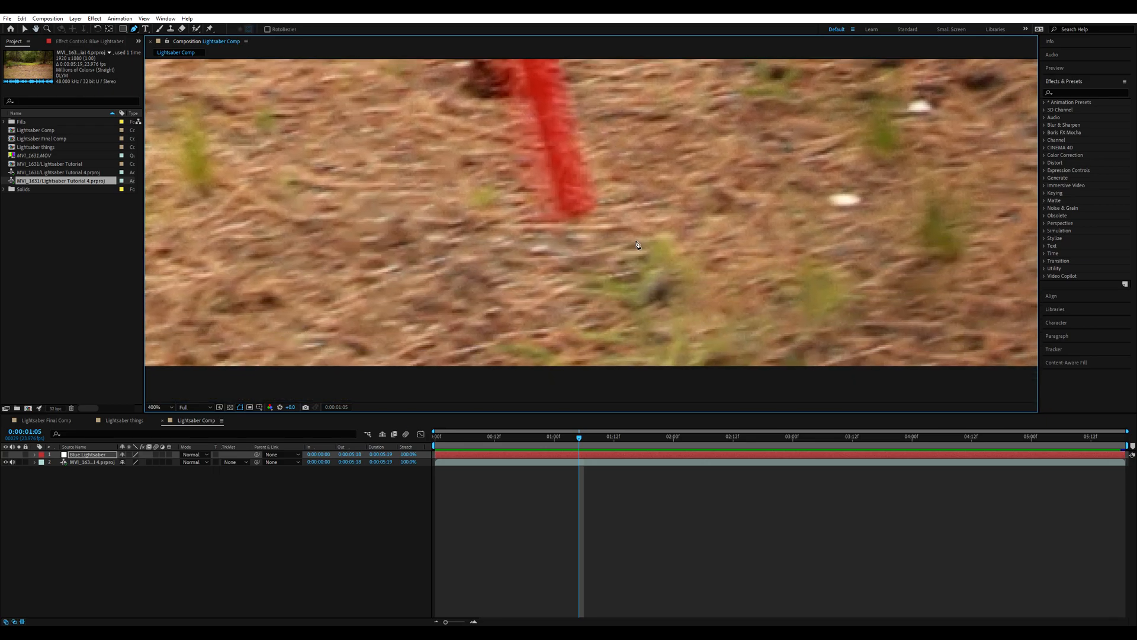
left_click_drag(651, 243, 652, 306)
left_click(616, 268)
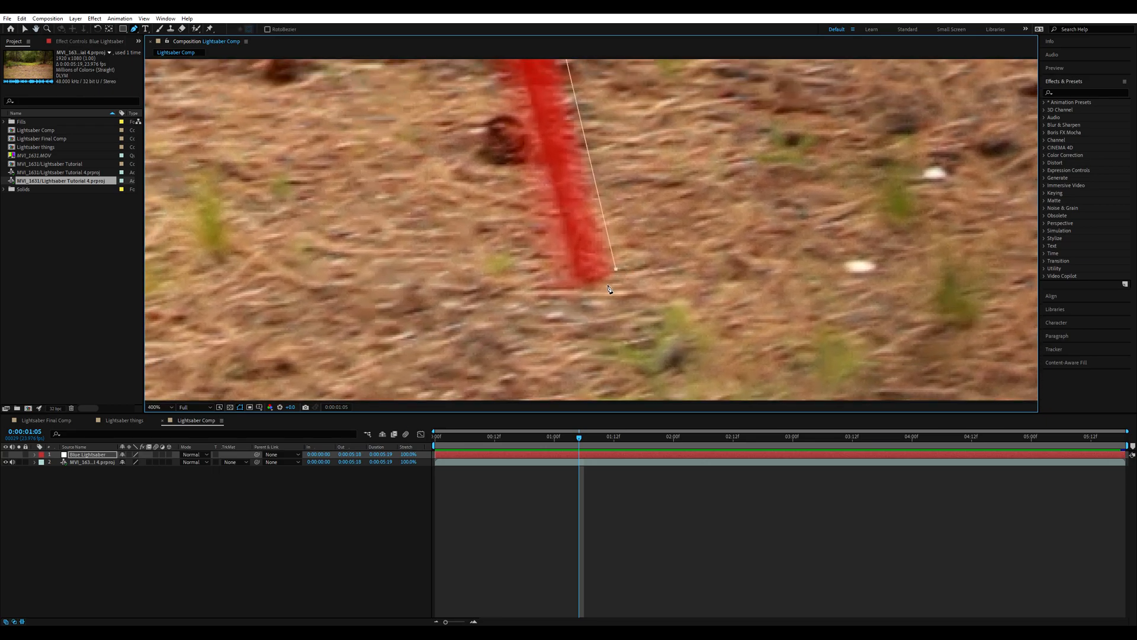
Continue the mask up the blade's left edge to the hand and close it at its first point
left_click_drag(553, 198, 647, 509)
left_click_drag(564, 111, 567, 218)
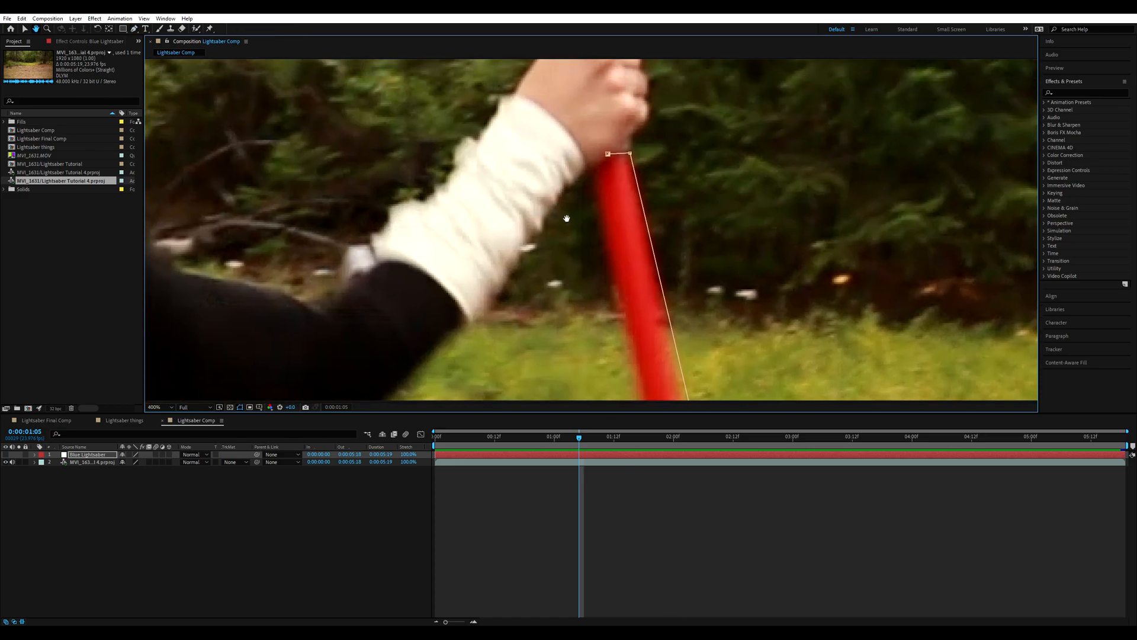
left_click(587, 175)
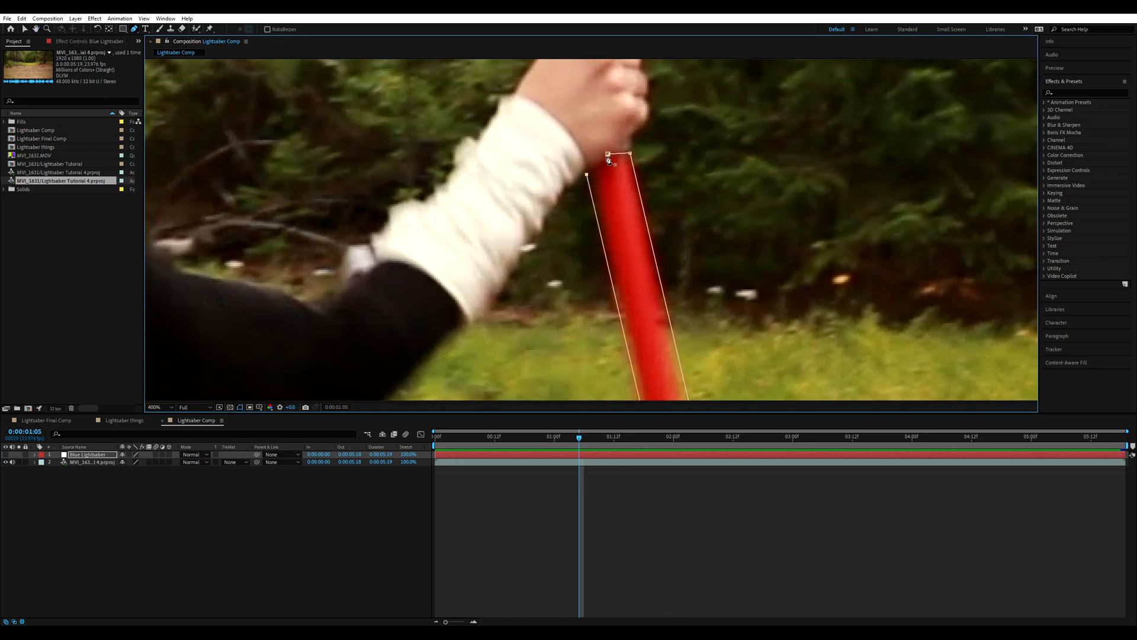
left_click(609, 154)
Reveal Mask 1 and round its middle point at the blade's base with the Convert Vertex tool, nudging it toward the hand's contour
left_click(34, 454)
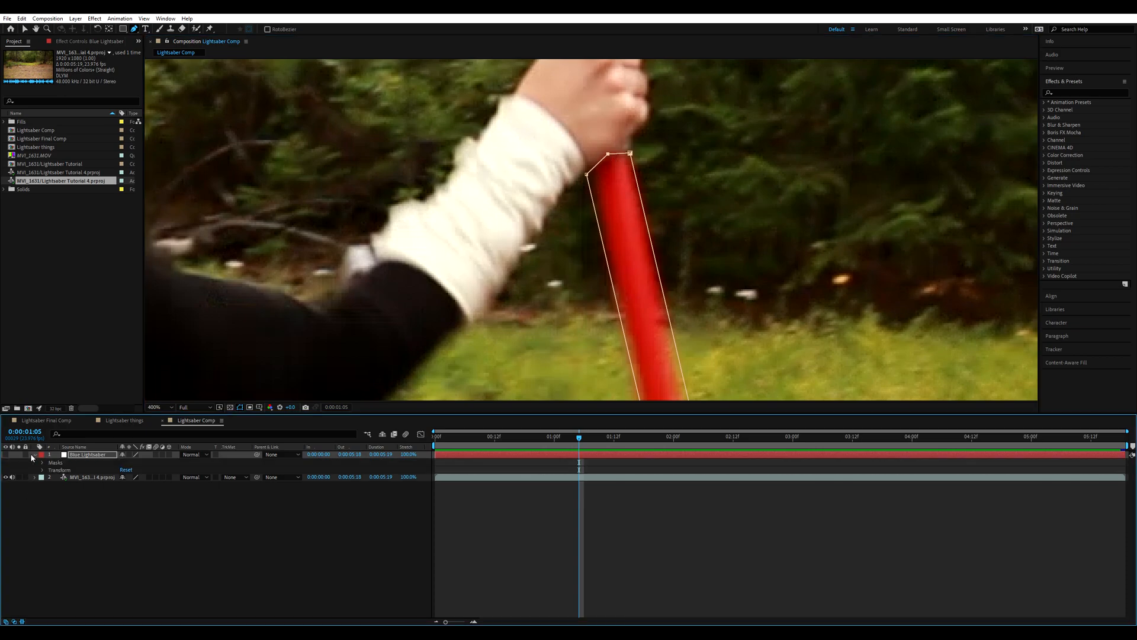
left_click(42, 462)
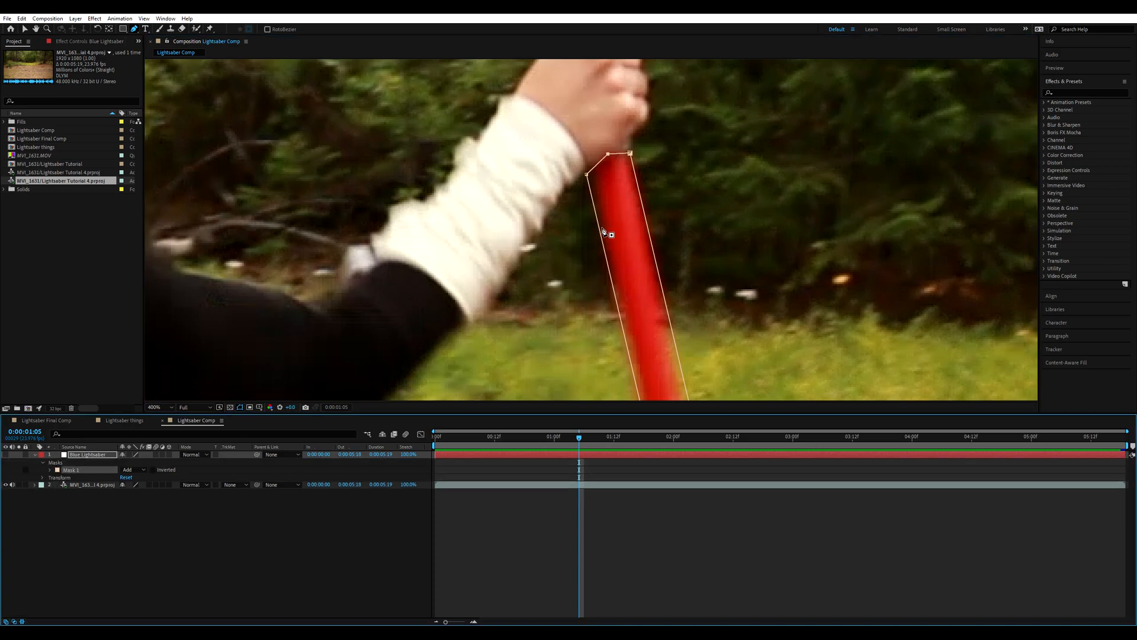
scroll(658, 190, "up", 1)
scroll(646, 184, "up", 2)
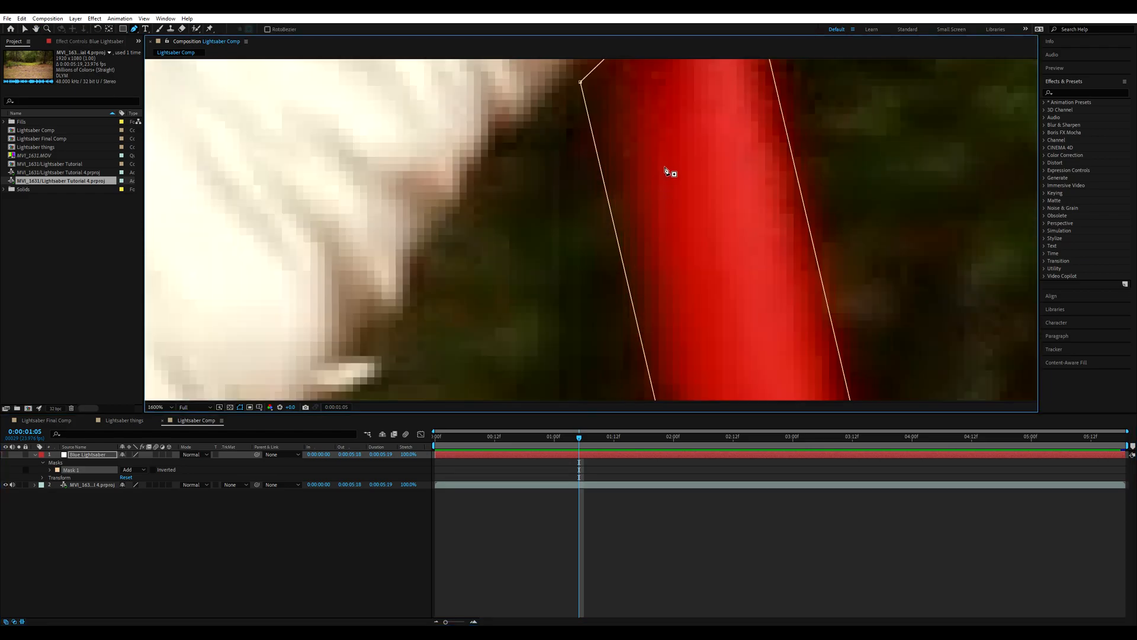
scroll(663, 175, "down", 1)
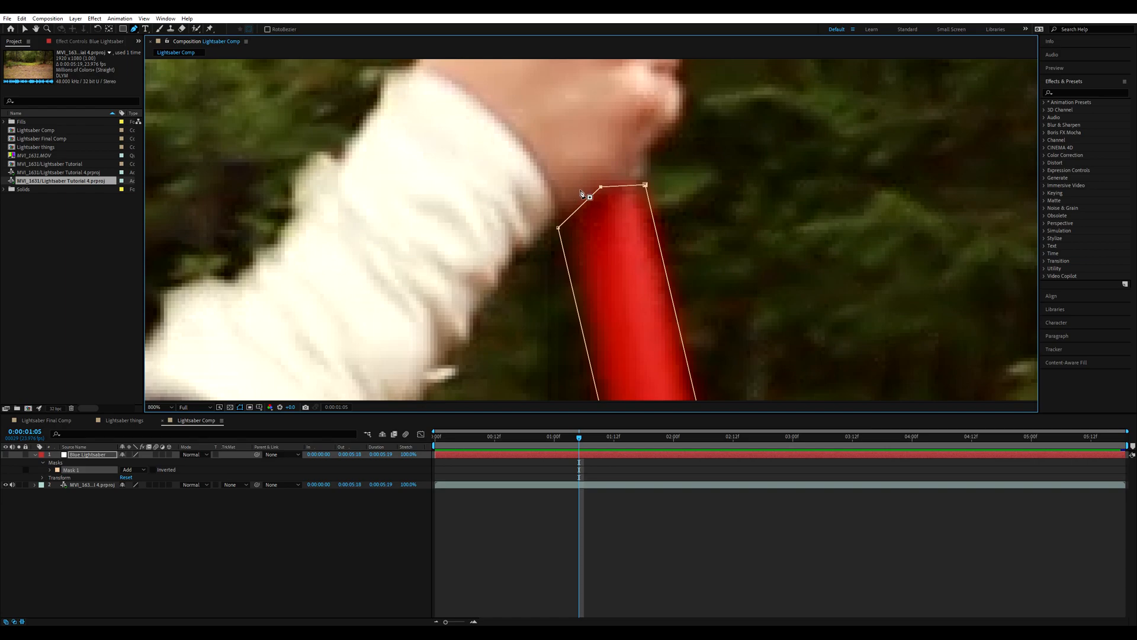
left_click(135, 29)
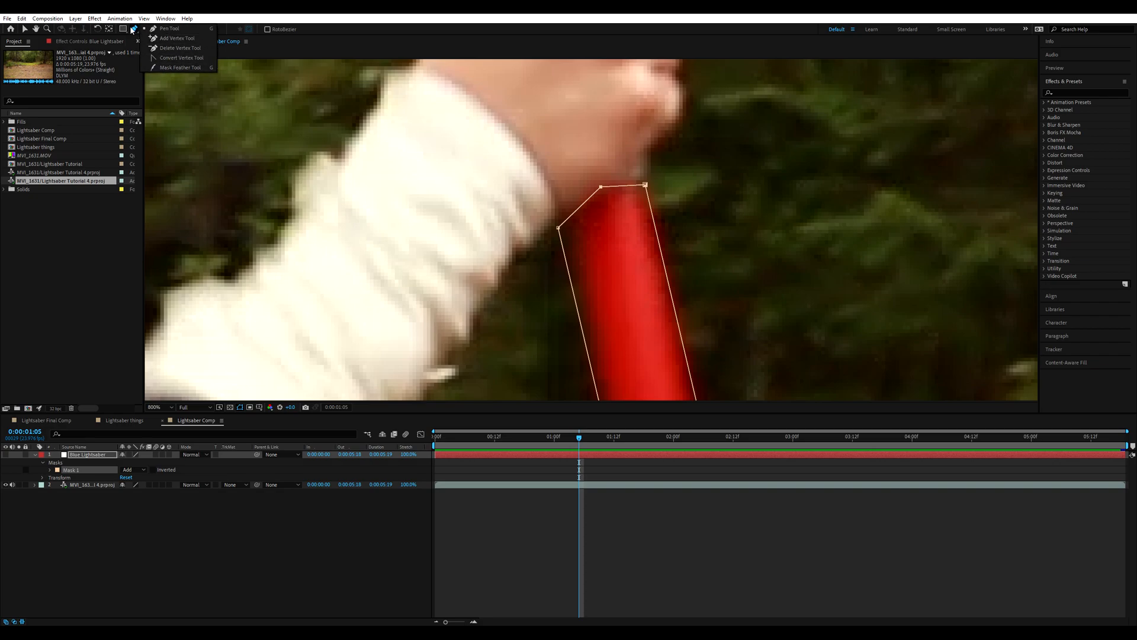
left_click(194, 59)
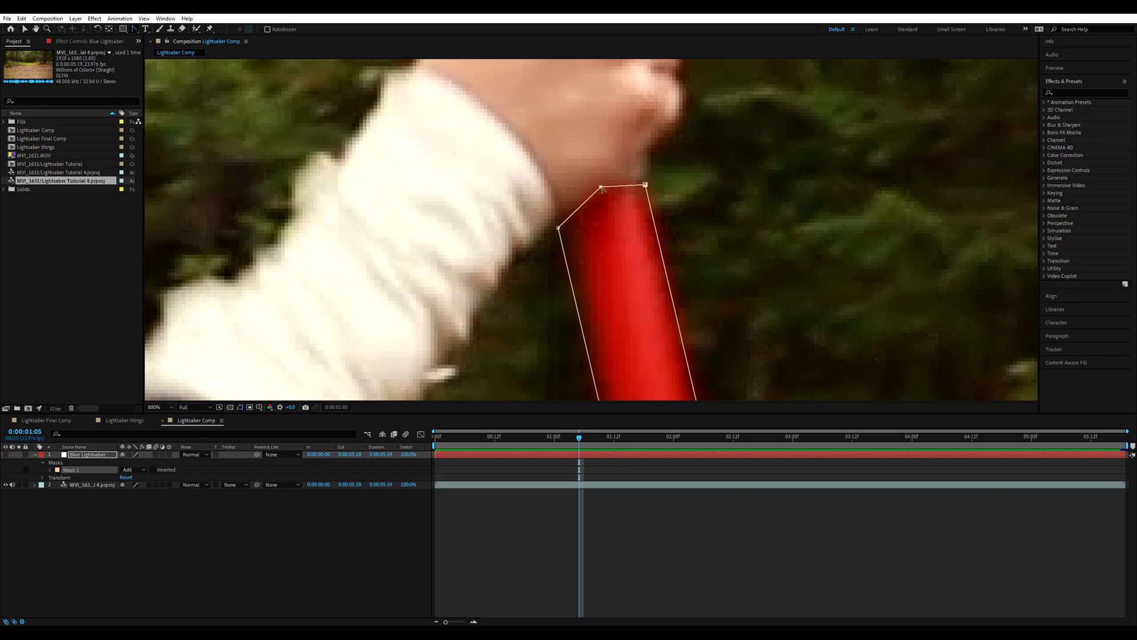
left_click(601, 188)
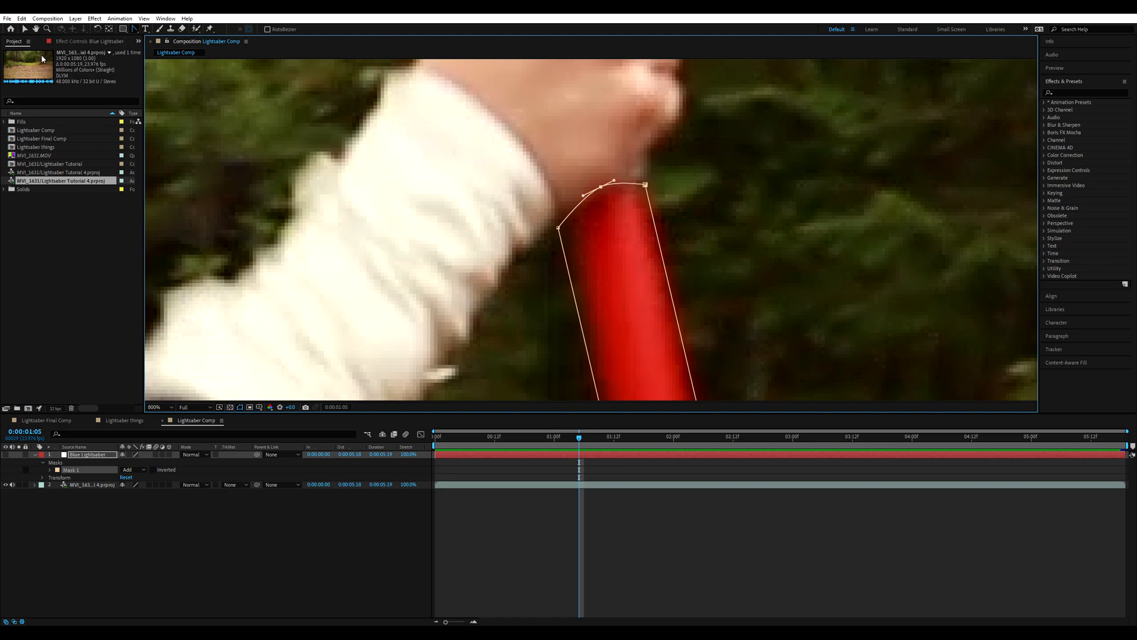
left_click(24, 30)
mouse_move(601, 188)
left_mouse_down()
mouse_move(613, 173)
mouse_move(575, 192)
mouse_move(714, 158)
mouse_move(620, 181)
left_mouse_up()
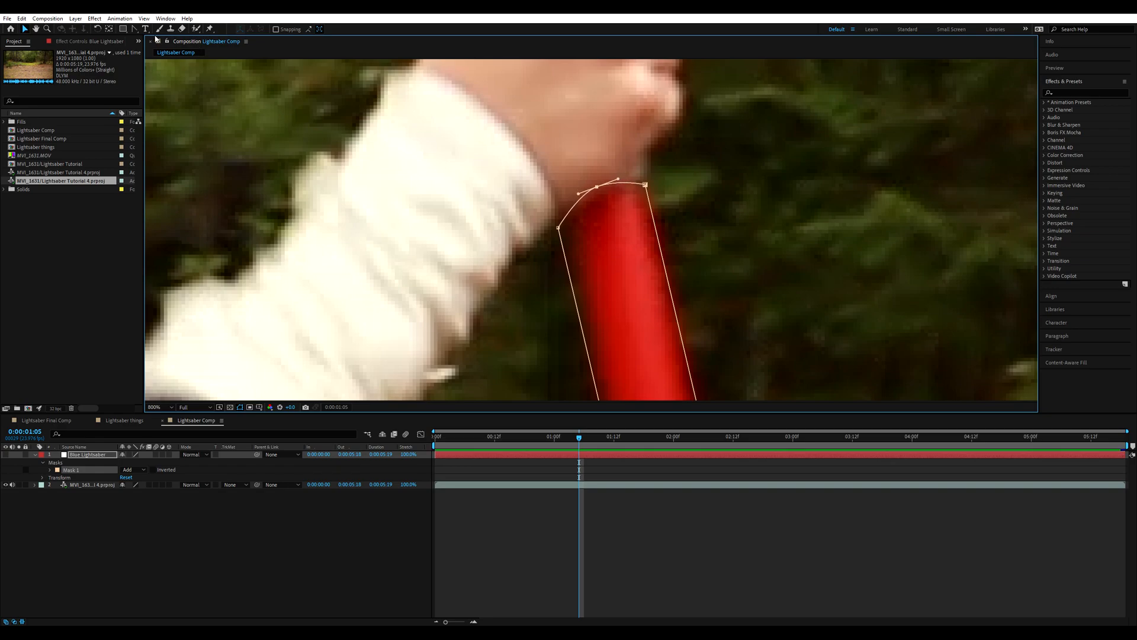
Curve the mask outline around the blade's lower tip with the Convert Vertex tool
left_click(135, 30)
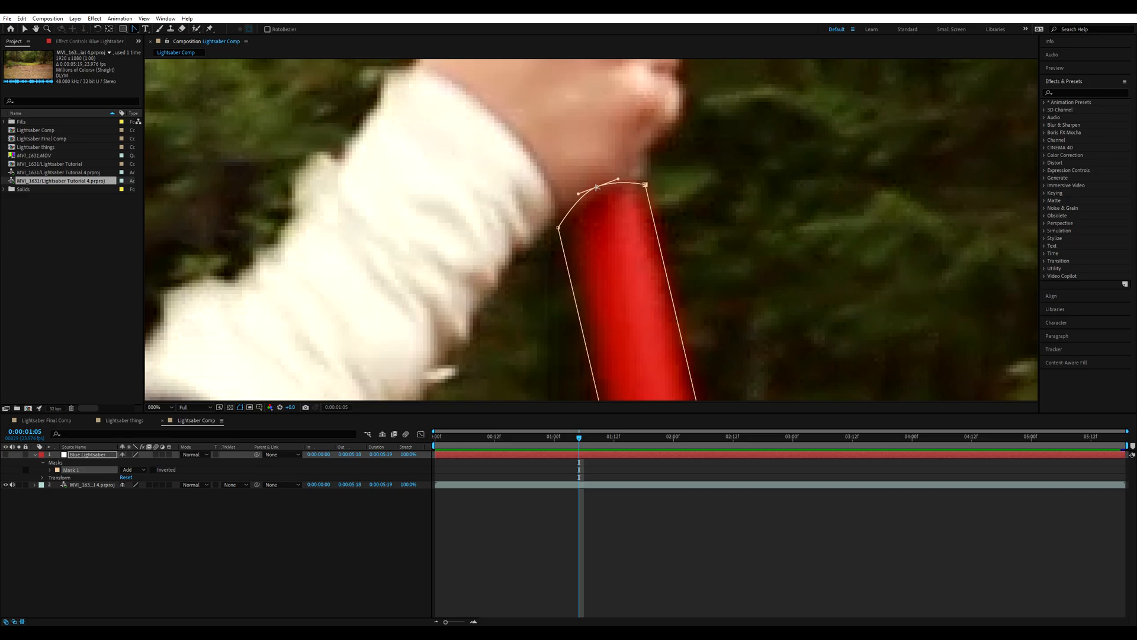
scroll(642, 352, "down", 2)
scroll(658, 328, "down", 6)
scroll(662, 335, "up", 3)
scroll(662, 335, "up", 6)
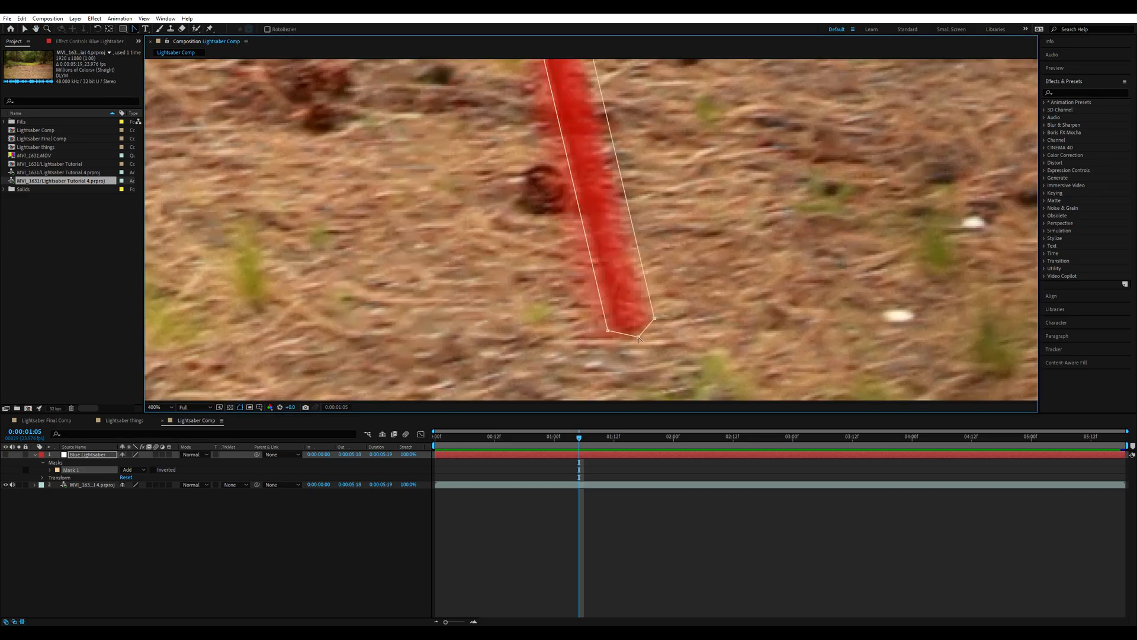
left_click(638, 338, "alt")
left_click(608, 334, "alt")
left_click(655, 322, "alt")
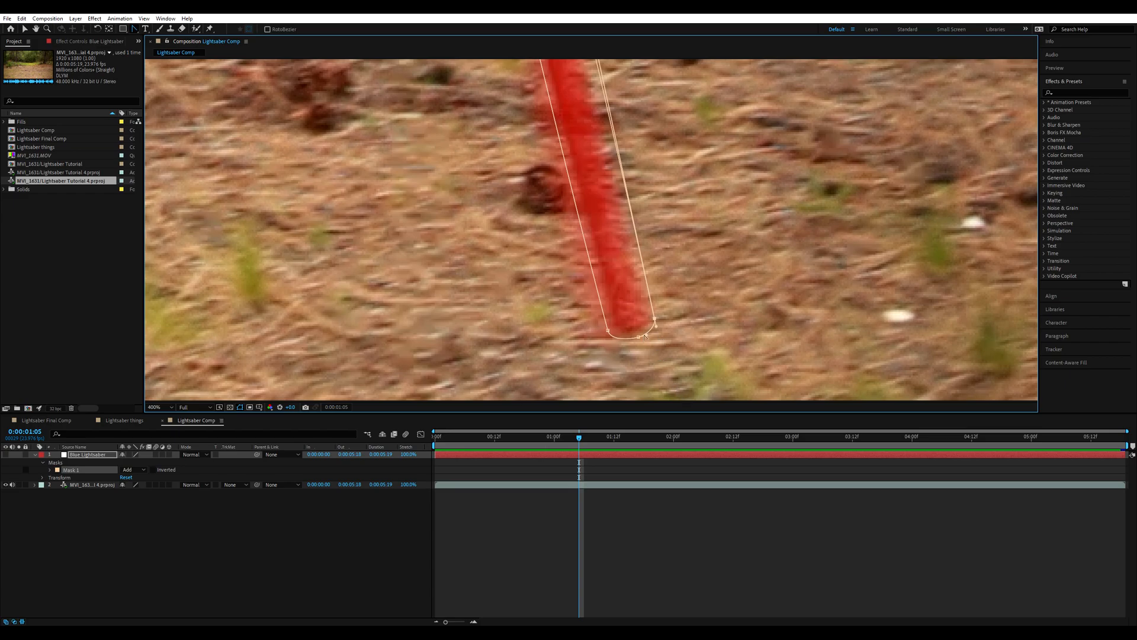
left_click_drag(647, 342, 646, 356)
Refine the mask's curve at the blade's base by adjusting the middle point's handle and raising the left corner point
scroll(646, 356, "up", 10)
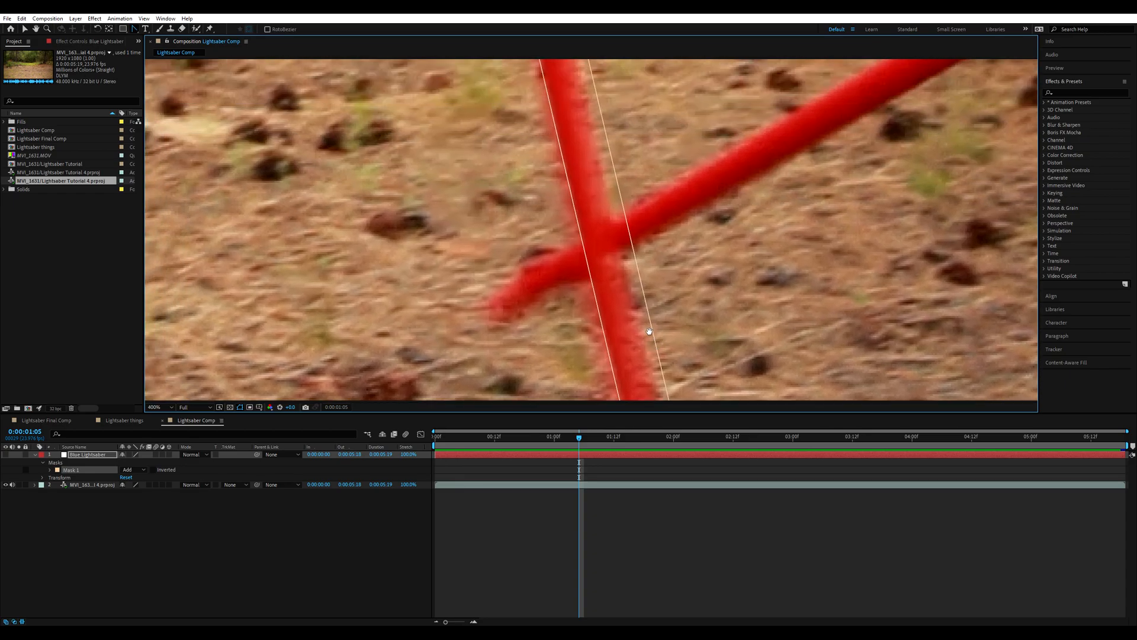
scroll(615, 320, "up", 3)
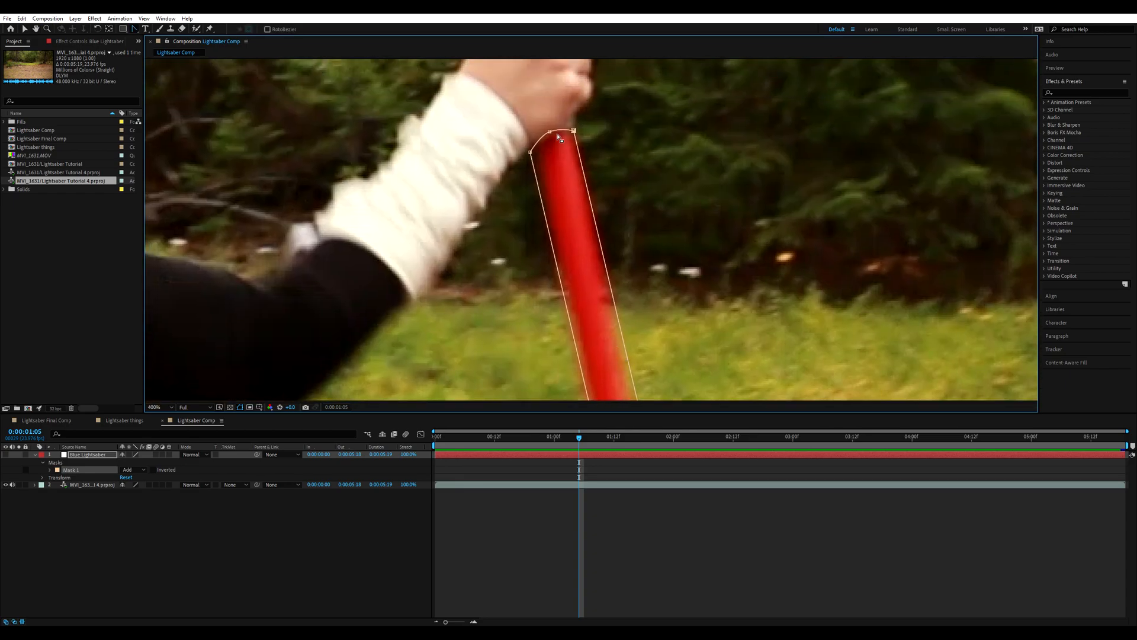
left_click(135, 29)
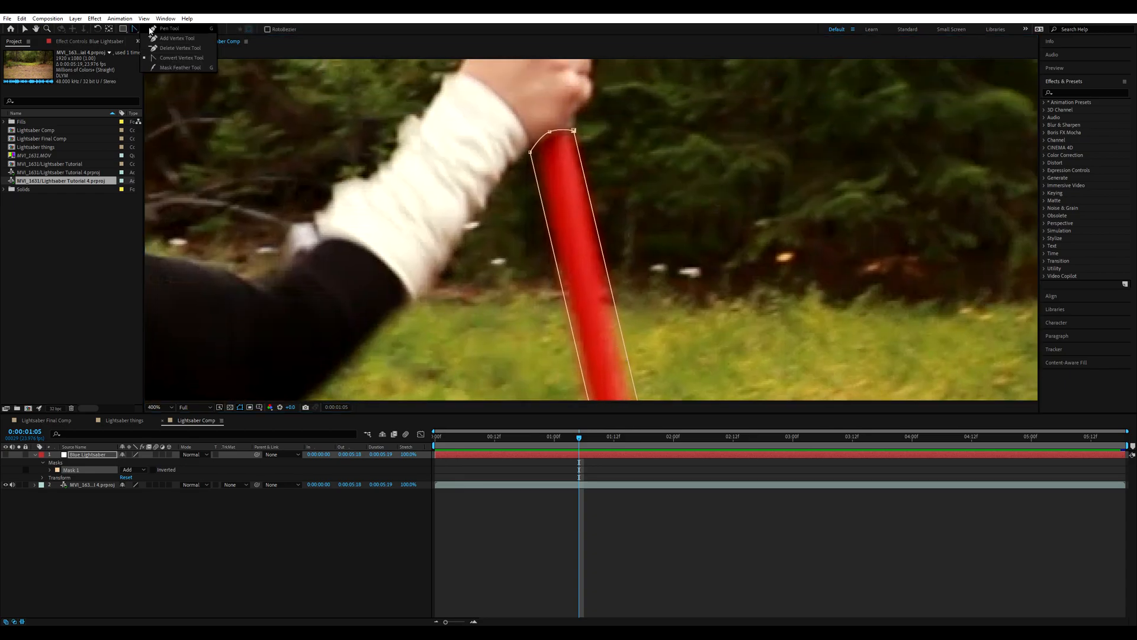
left_click(25, 29)
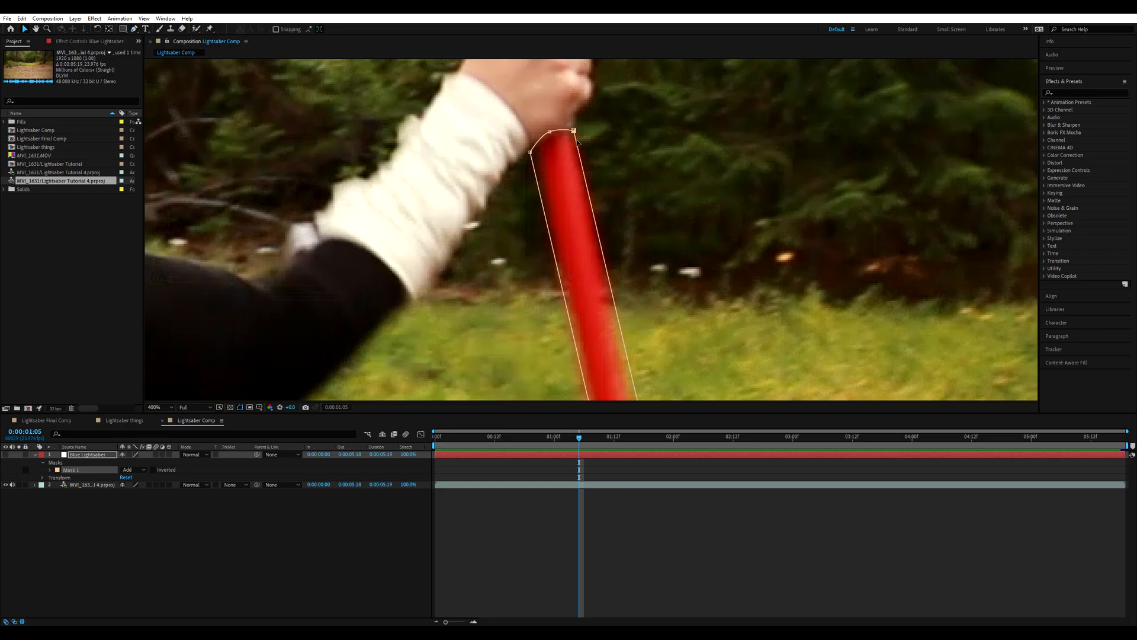
scroll(579, 143, "up", 2)
left_click_drag(562, 196, 574, 197)
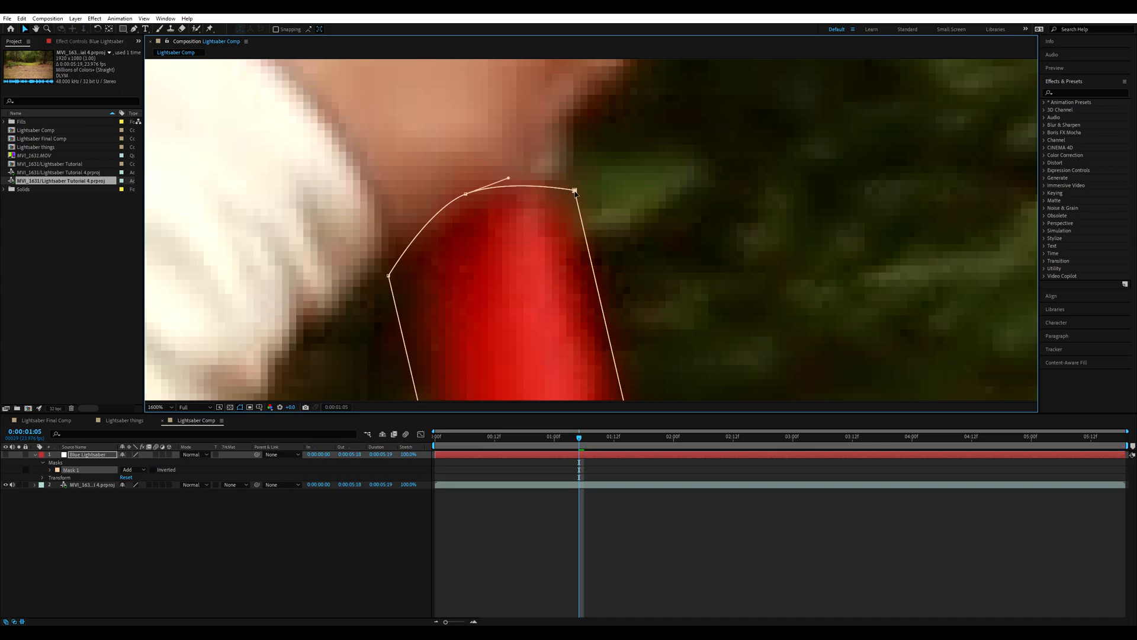
left_click_drag(466, 194, 431, 204)
left_click_drag(392, 277, 391, 254)
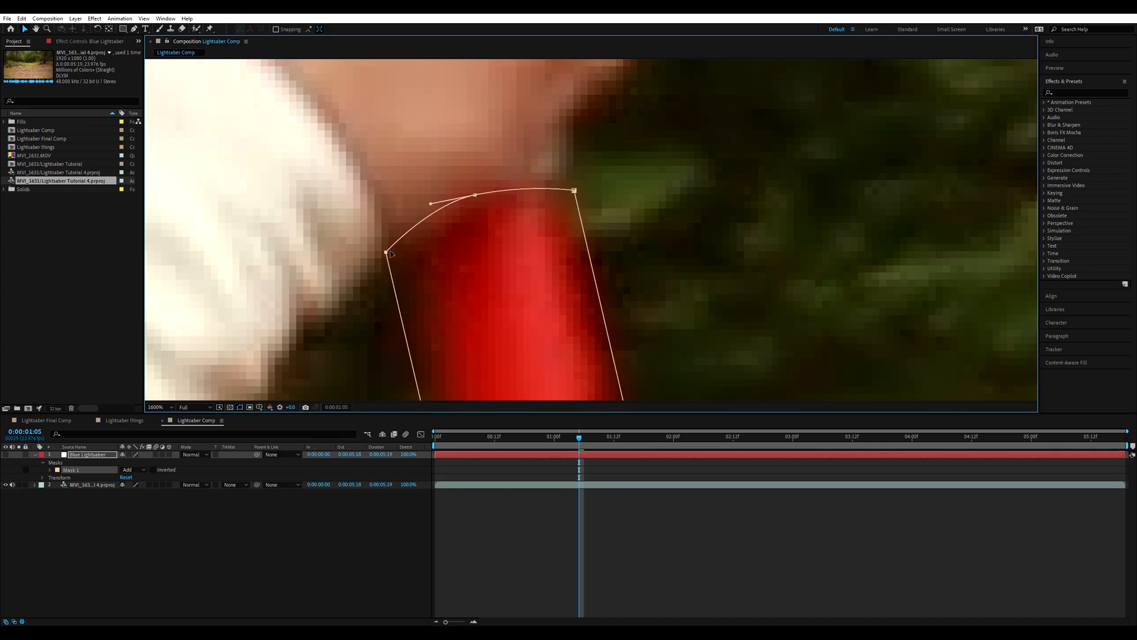
Reposition the mask points at the blade's tip and adjust the middle point's handles into an even rounded end
scroll(609, 320, "down", 7)
scroll(607, 284, "up", 3)
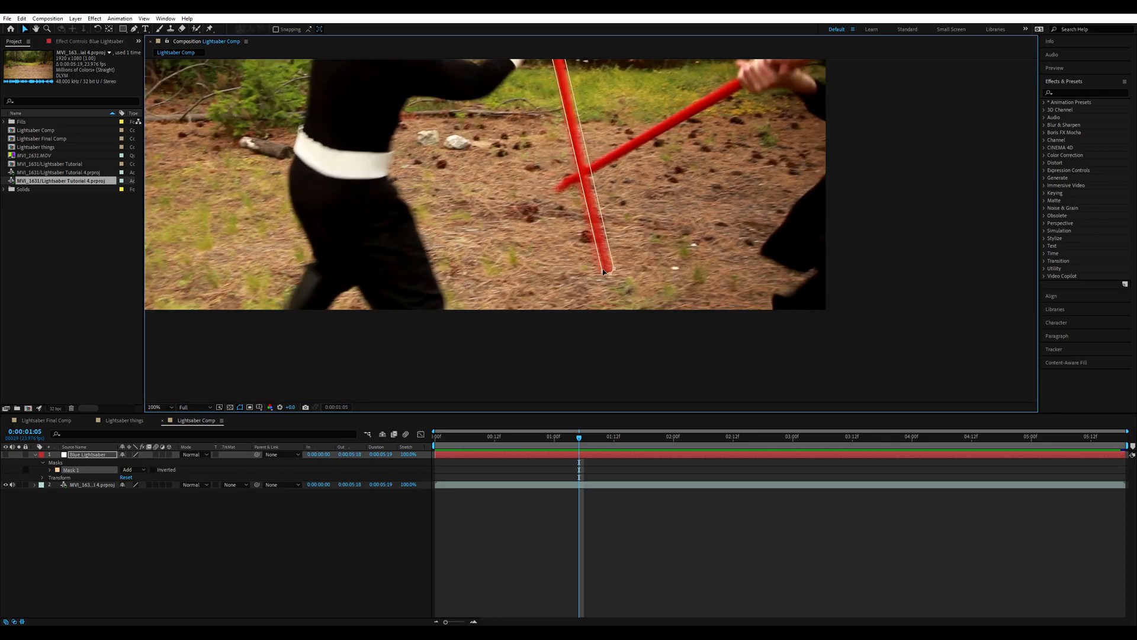
scroll(603, 272, "up", 5)
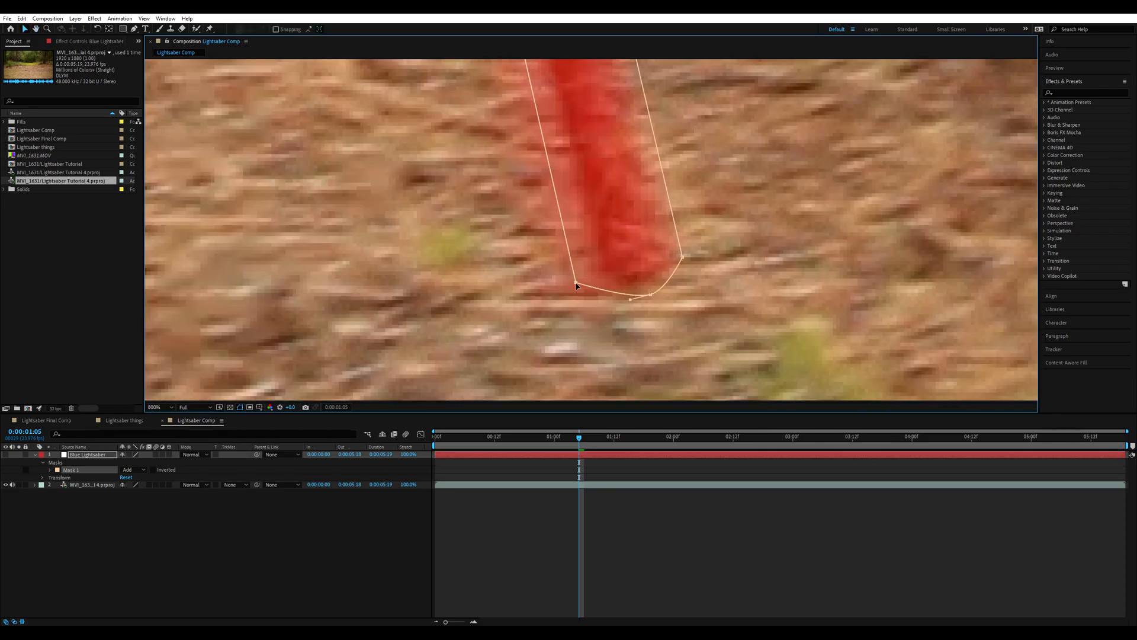
left_click_drag(577, 286, 574, 285)
left_click_drag(651, 295, 597, 301)
left_click_drag(683, 259, 681, 257)
left_click_drag(633, 294, 602, 304)
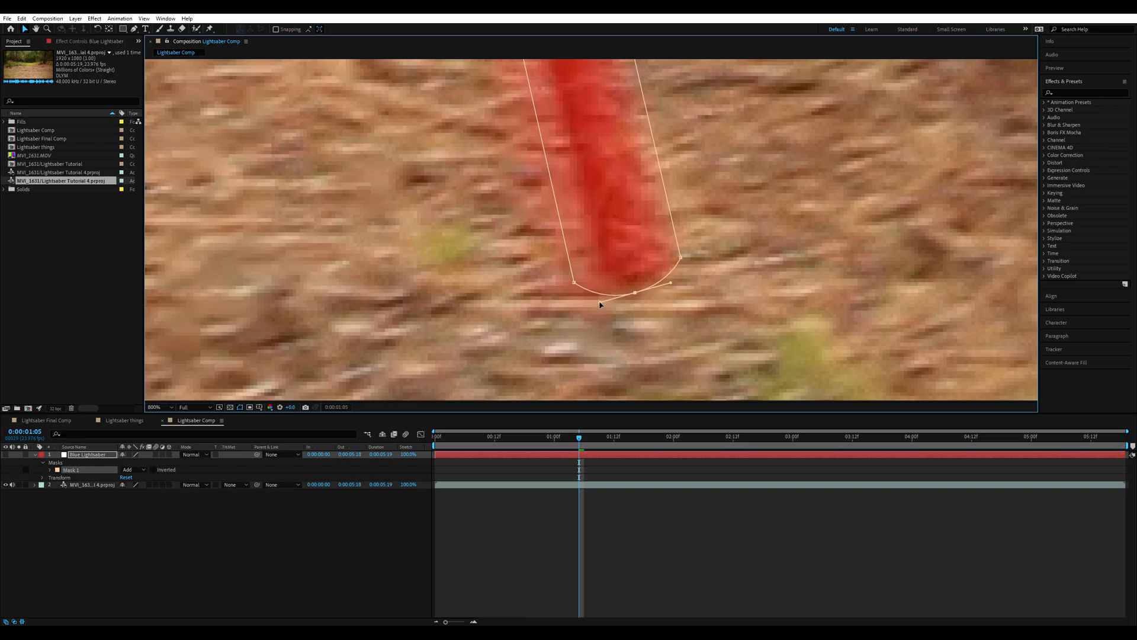
Examine how the mask outline fits the blade at the tip, at the base and along its full length
scroll(617, 202, "down", 3)
left_click_drag(618, 202, 628, 261)
scroll(628, 261, "up", 4)
scroll(628, 260, "down", 1)
left_click_drag(618, 416, 616, 281)
left_click(645, 300)
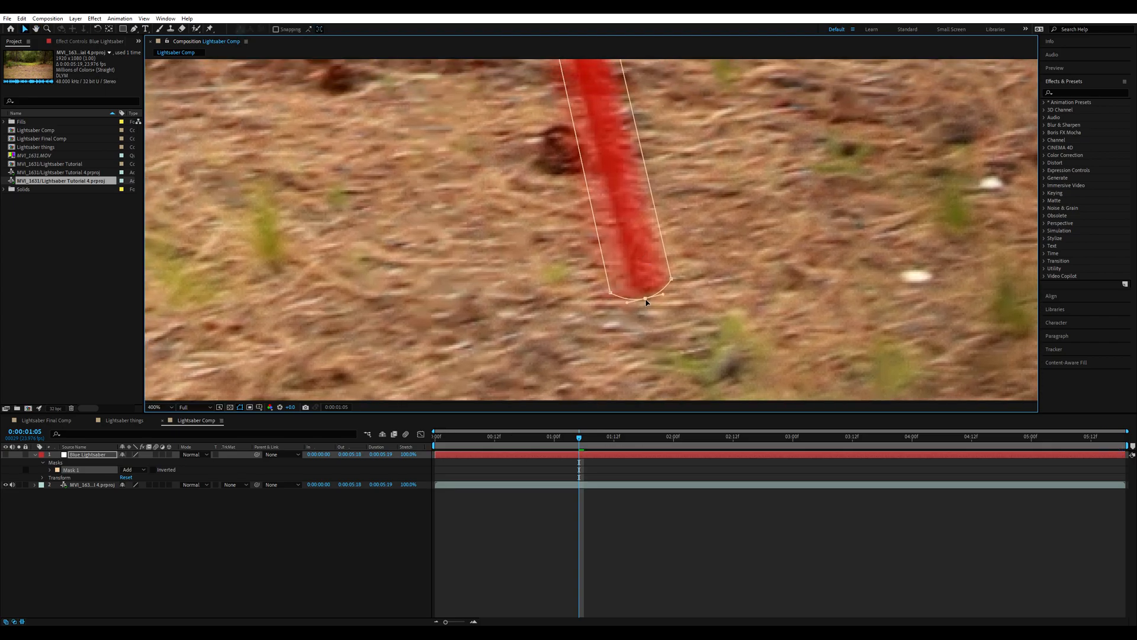
scroll(646, 302, "down", 2)
left_click_drag(592, 89, 587, 213)
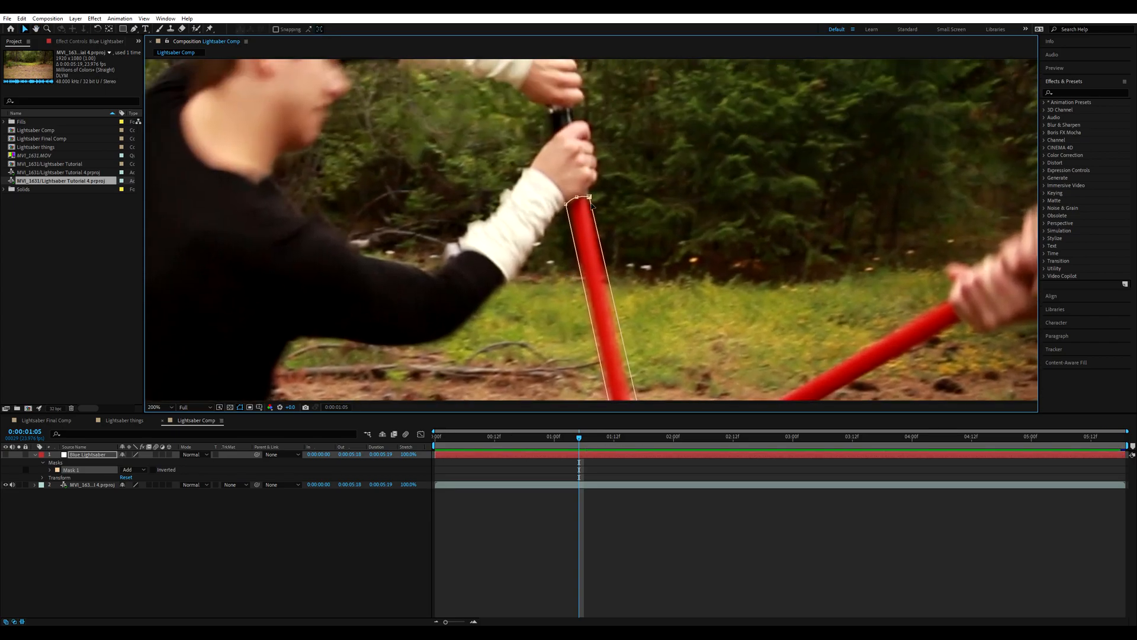
scroll(587, 213, "up", 2)
left_click(535, 99)
left_click(514, 107)
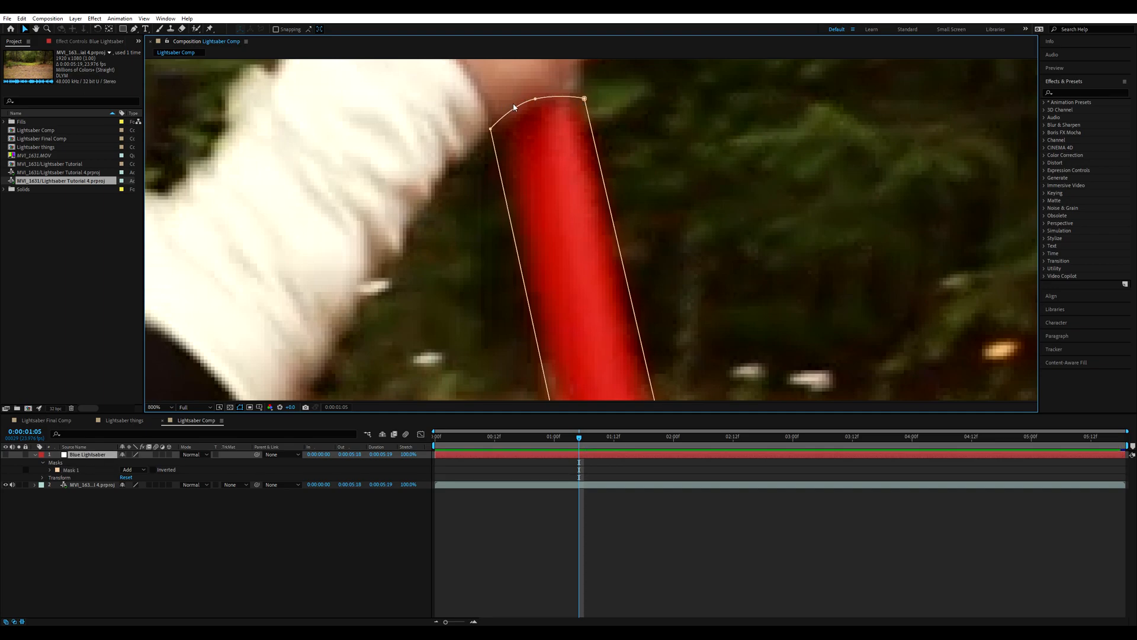
left_click(536, 100)
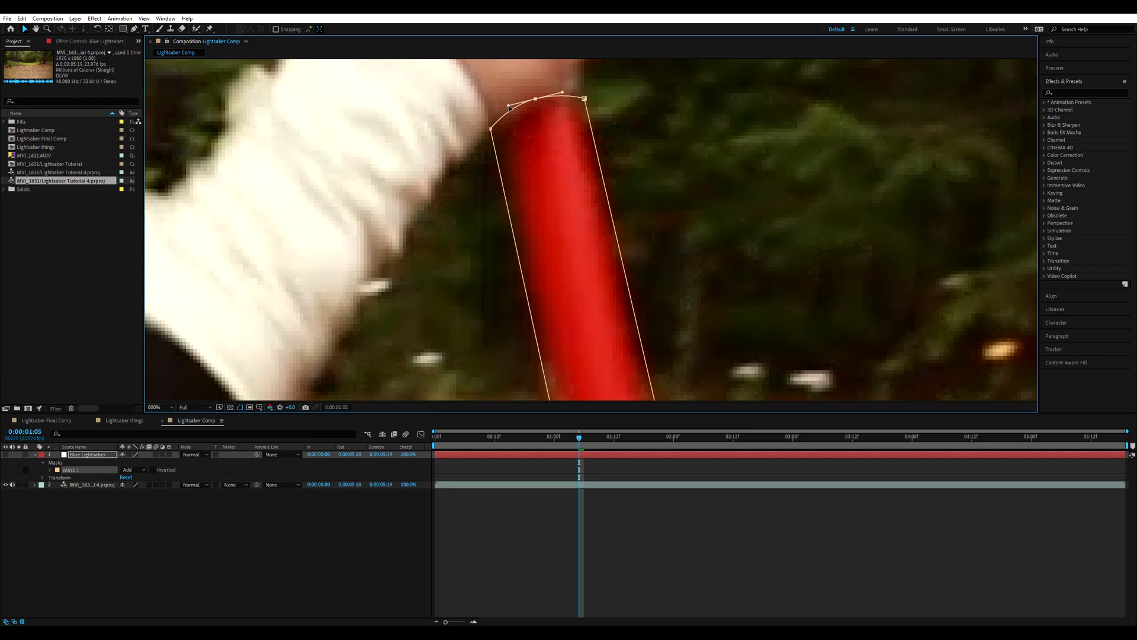
scroll(521, 112, "down", 3)
scroll(594, 205, "up", 1)
left_click_drag(599, 228, 632, 195)
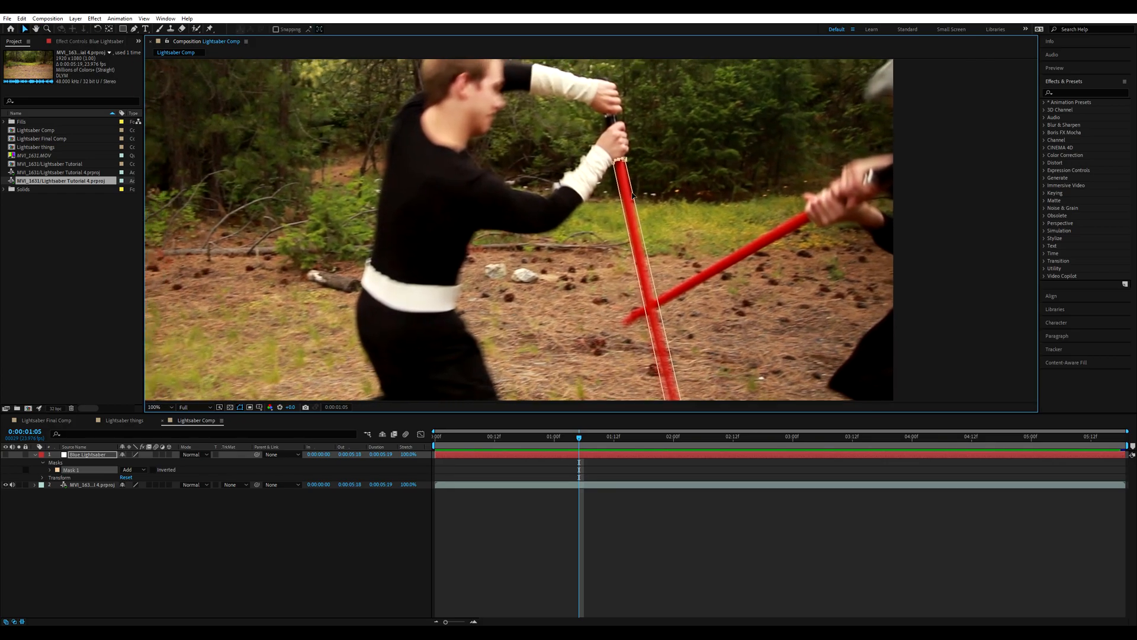
scroll(705, 223, "down", 2)
left_click_drag(694, 257, 629, 261)
scroll(640, 180, "up", 2)
scroll(626, 208, "up", 2)
left_click_drag(554, 118, 652, 363)
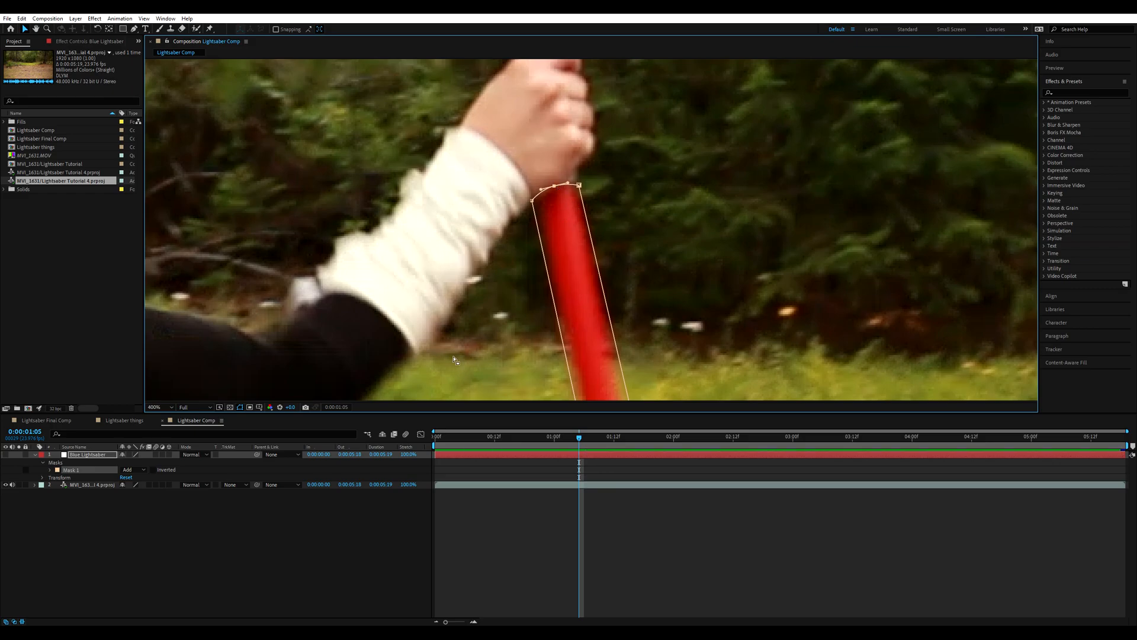
scroll(454, 360, "down", 3)
left_click_drag(679, 236, 663, 156)
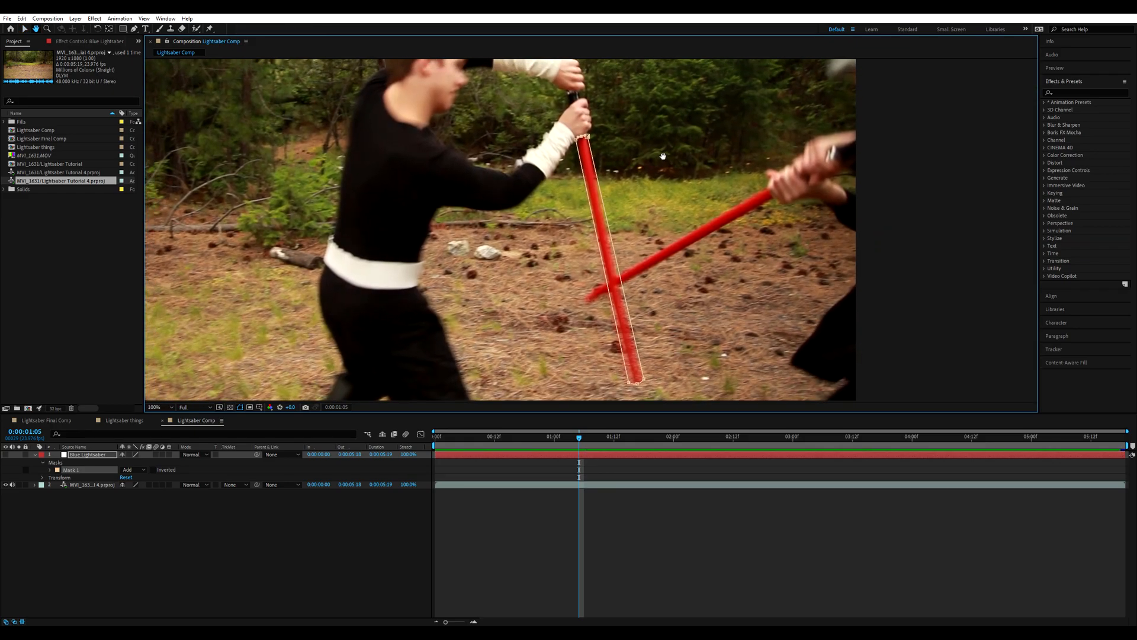
left_click_drag(655, 197, 652, 223)
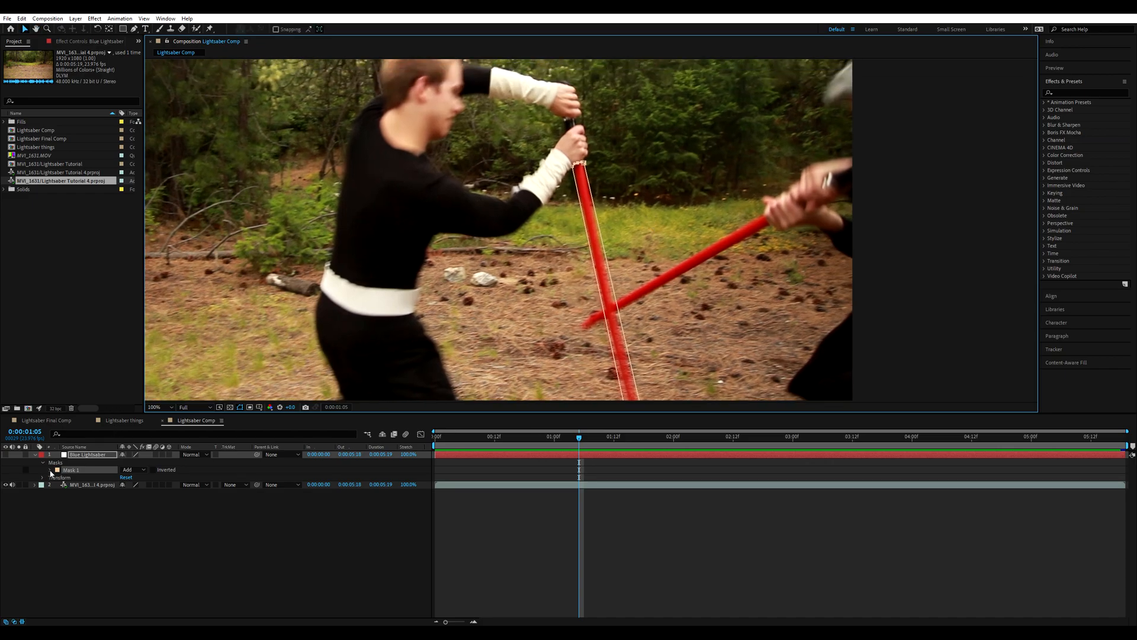
Enable Mask Path keyframing for Mask 1 at 0:00:01:05
left_click(50, 470)
left_click(65, 477)
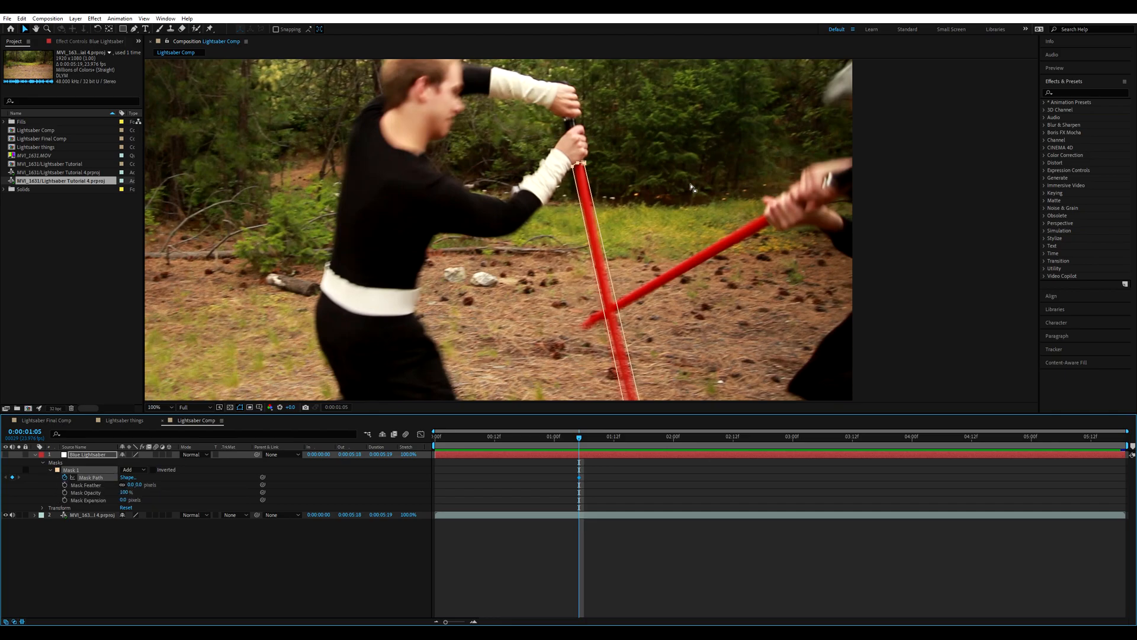
left_click(603, 518)
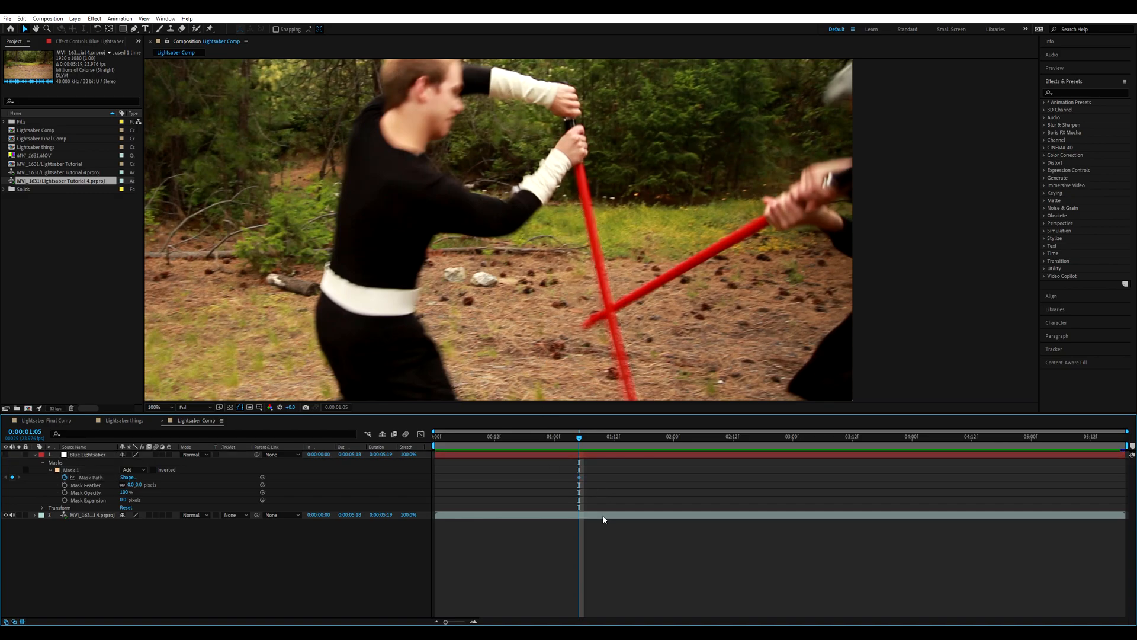
Step back and forth through the frames around 0:00:01:05 to compare the keyframed mask with the moving blade
key("Page_Up")
left_click(579, 477)
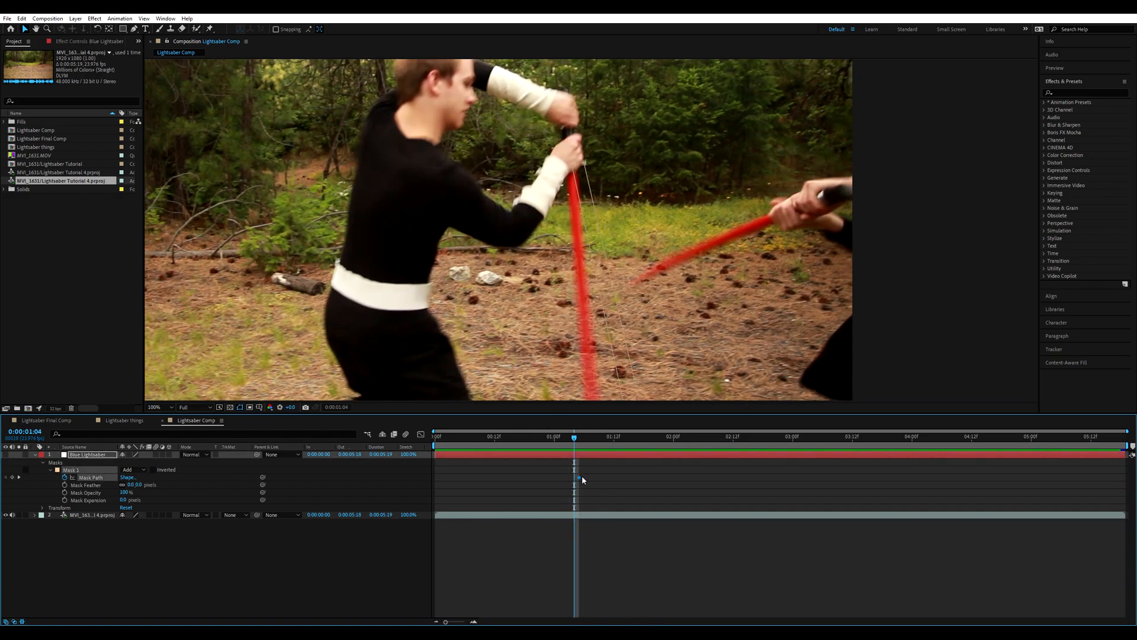
left_click(581, 439)
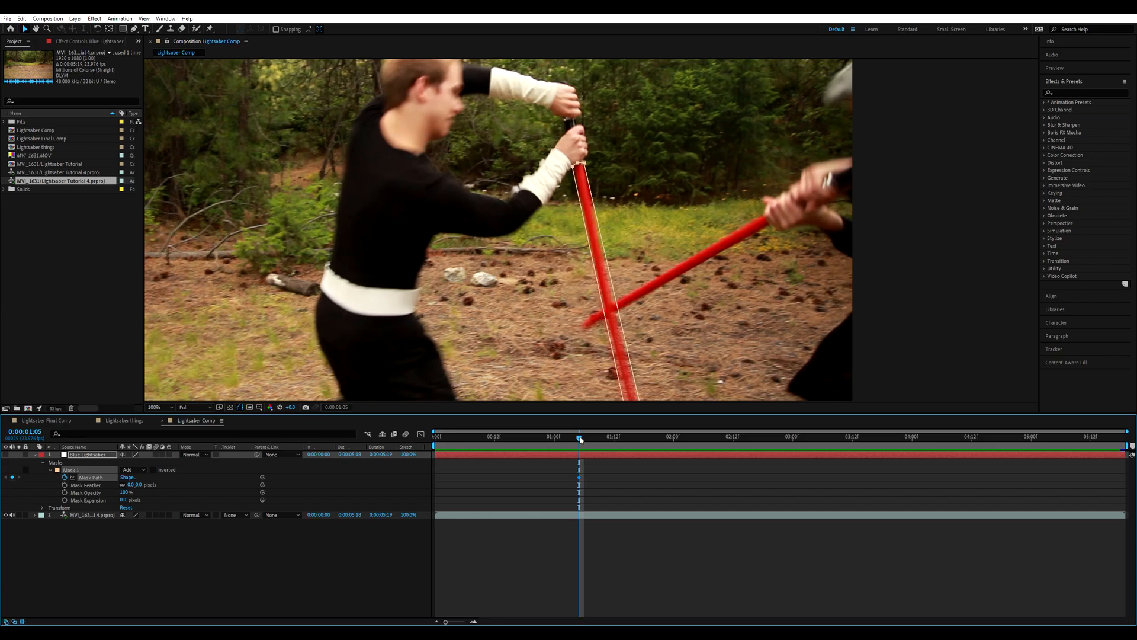
left_click(583, 437)
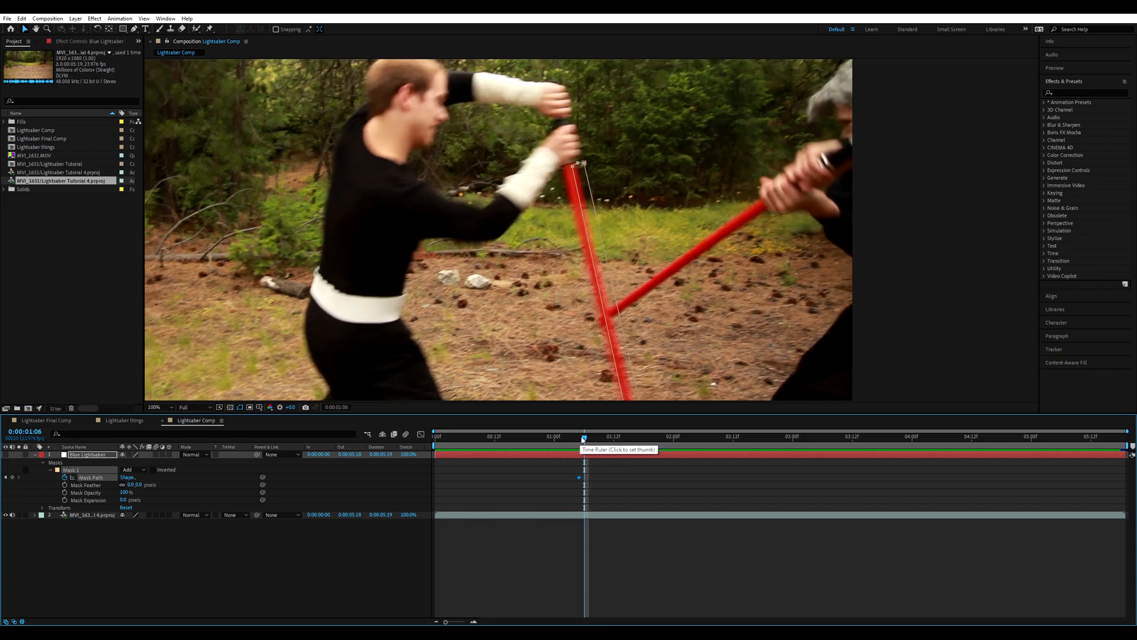
scroll(629, 237, "up", 5)
scroll(629, 237, "down", 1)
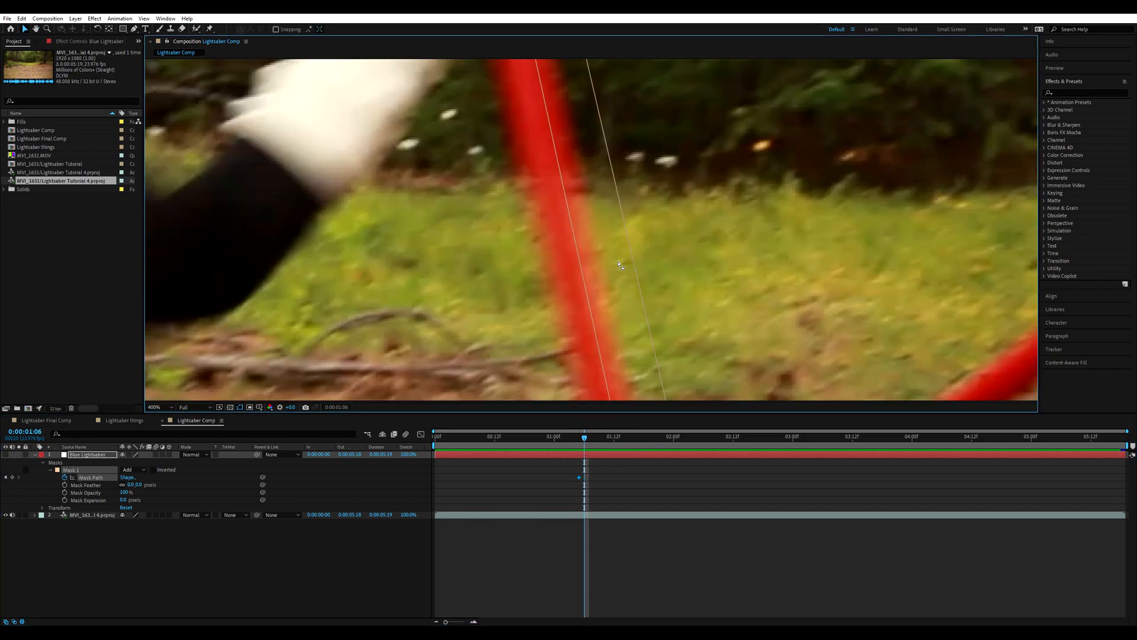
scroll(631, 310, "down", 6)
key("Page_Up")
key("Page_Down")
key("Page_Up")
key("Page_Down")
key("Page_Up")
key("Page_Down")
key("Page_Up")
key("Page_Down")
key("Page_Up")
scroll(598, 231, "up", 7)
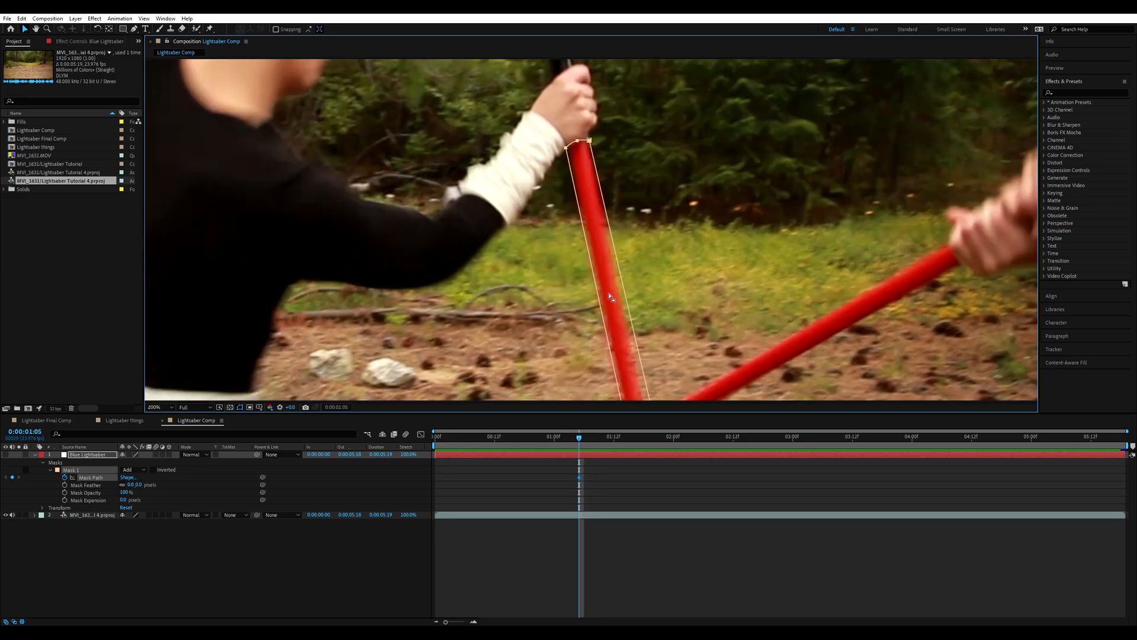
Refine the corner and middle points of the Blue Lightsaber mask at the blade's hilt end at 0:00:01:05
left_click_drag(606, 145, 601, 248)
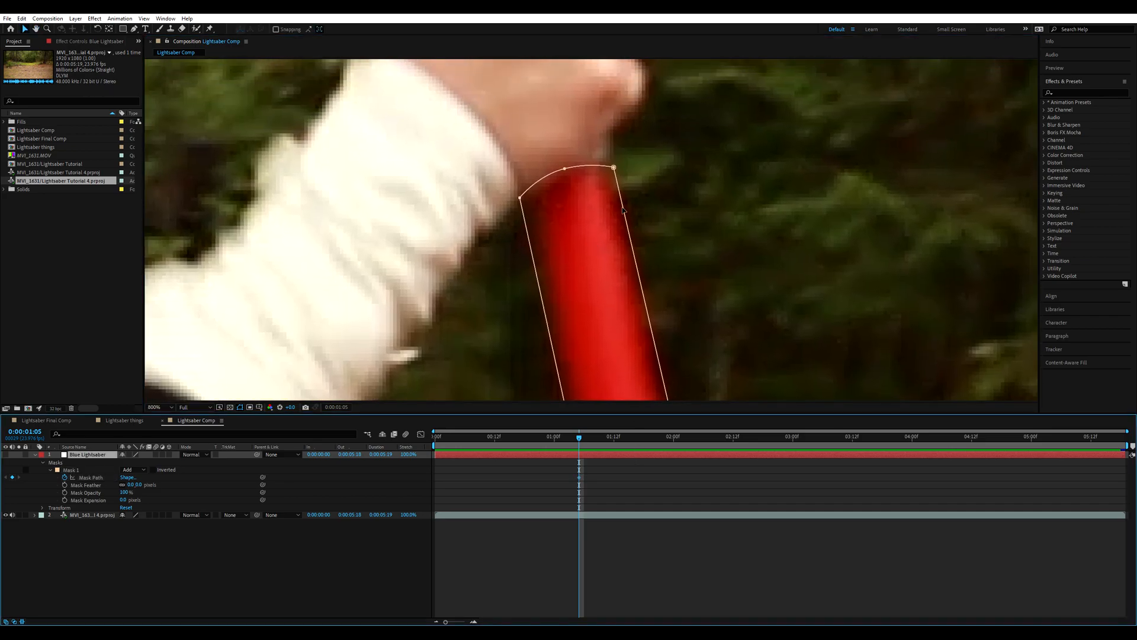
left_click_drag(616, 170, 618, 168)
left_click(565, 168)
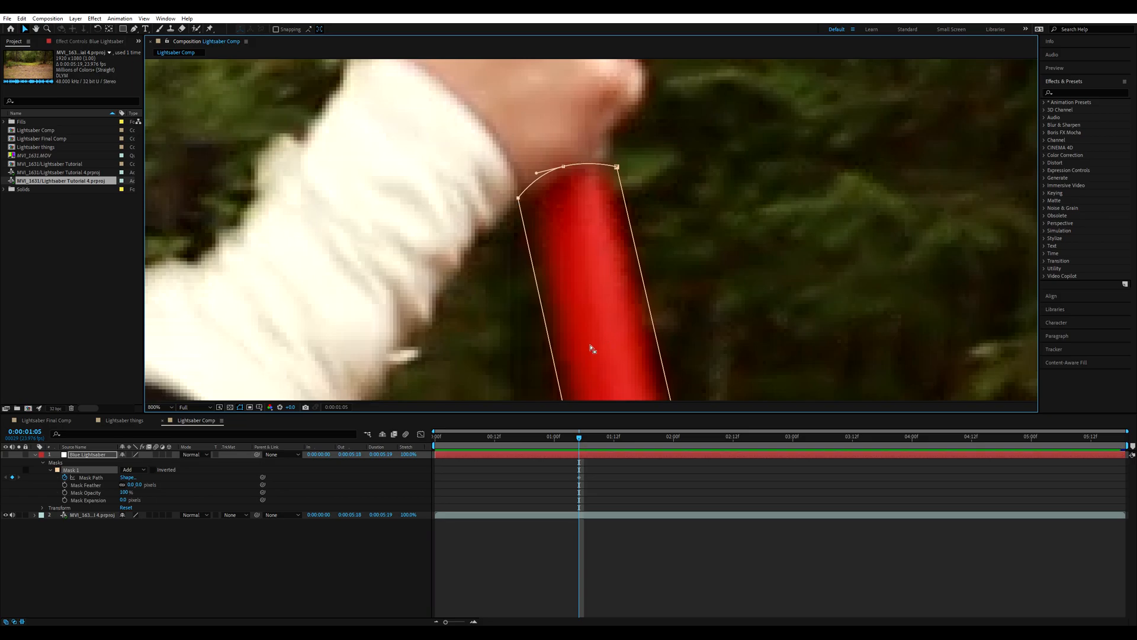
Advance to 0:00:01:06 and move the Blue Lightsaber mask's hilt-end points onto the blade
key("Page_Down")
key("comma")
left_click_drag(555, 215, 508, 217)
mouse_move(578, 200)
left_mouse_down()
mouse_move(552, 198)
mouse_move(572, 201)
left_mouse_up()
Reposition the Blue Lightsaber mask's tip points around the blurred blade end at 0:00:01:06 and reshape the rounded tip with the middle point's handles
left_click_drag(508, 218, 613, 277)
key("h")
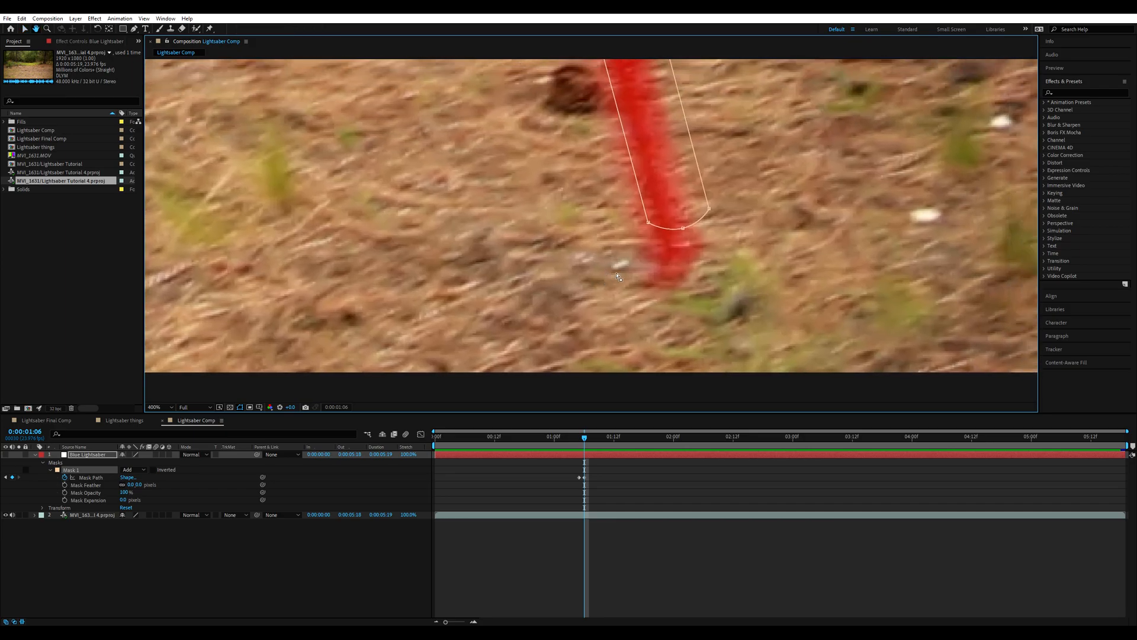
left_click_drag(649, 223, 634, 257)
left_click_drag(683, 228, 674, 283)
left_click_drag(709, 209, 708, 246)
left_click_drag(674, 283, 636, 272)
left_click_drag(708, 245, 710, 251)
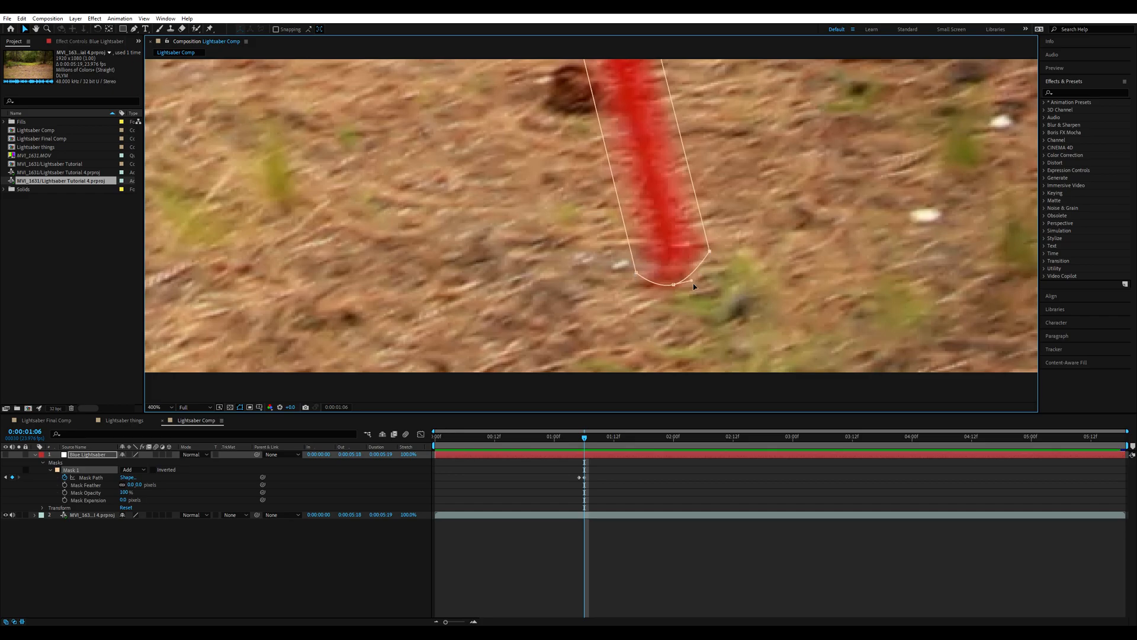
left_click_drag(656, 289, 652, 290)
Refine the mask's hilt-end points and middle handles at 0:00:01:06 to enclose the full width of the blurred blade
scroll(668, 288, "down", 6)
scroll(595, 190, "up", 7)
left_click_drag(590, 188, 591, 188)
left_click_drag(500, 157, 497, 158)
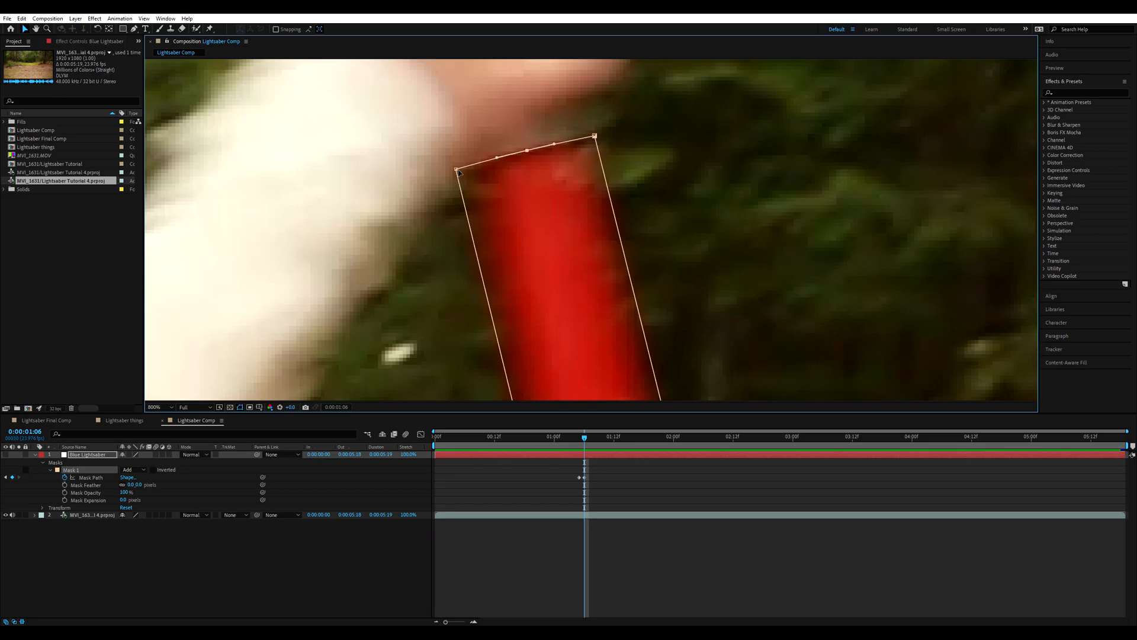
scroll(457, 172, "down", 5)
scroll(622, 202, "up", 3)
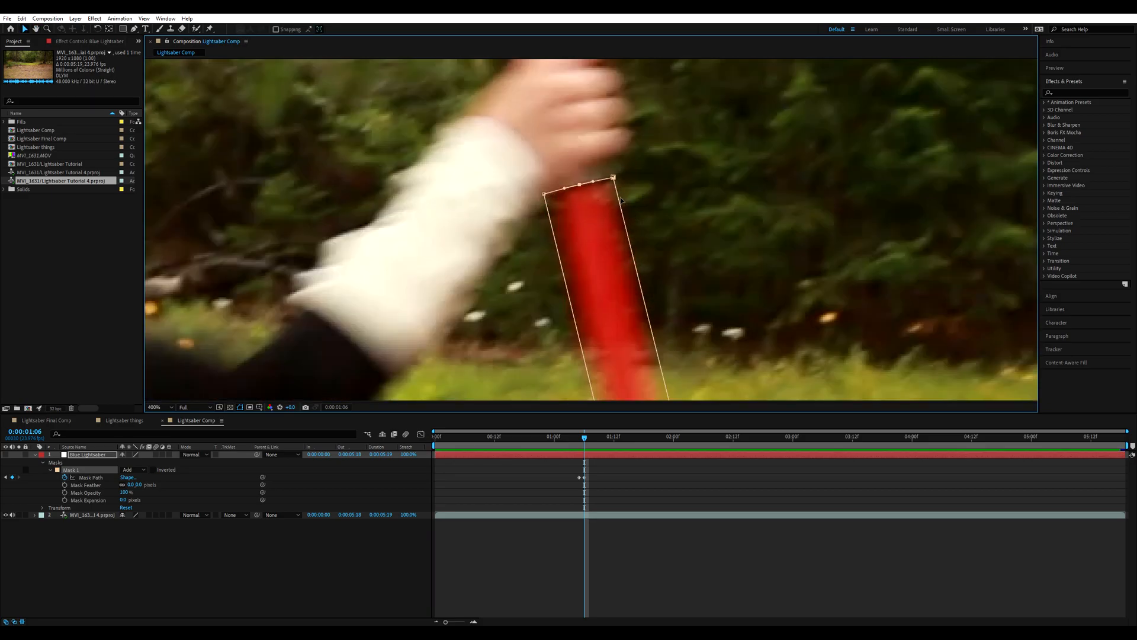
scroll(623, 201, "up", 2)
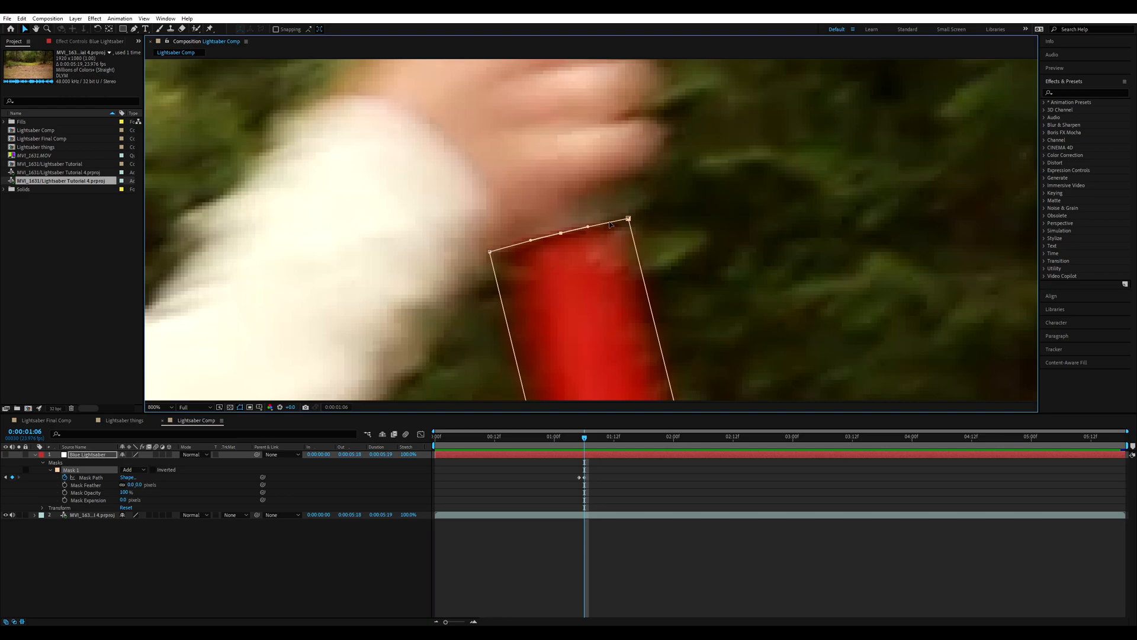
left_click_drag(629, 219, 631, 214)
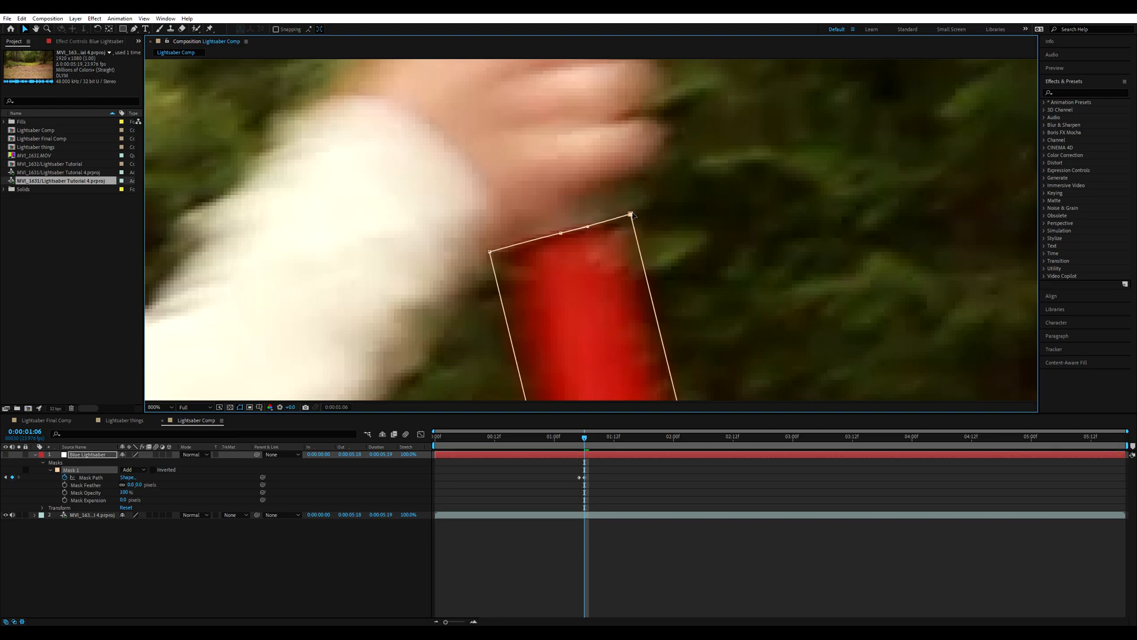
left_click_drag(490, 252, 489, 251)
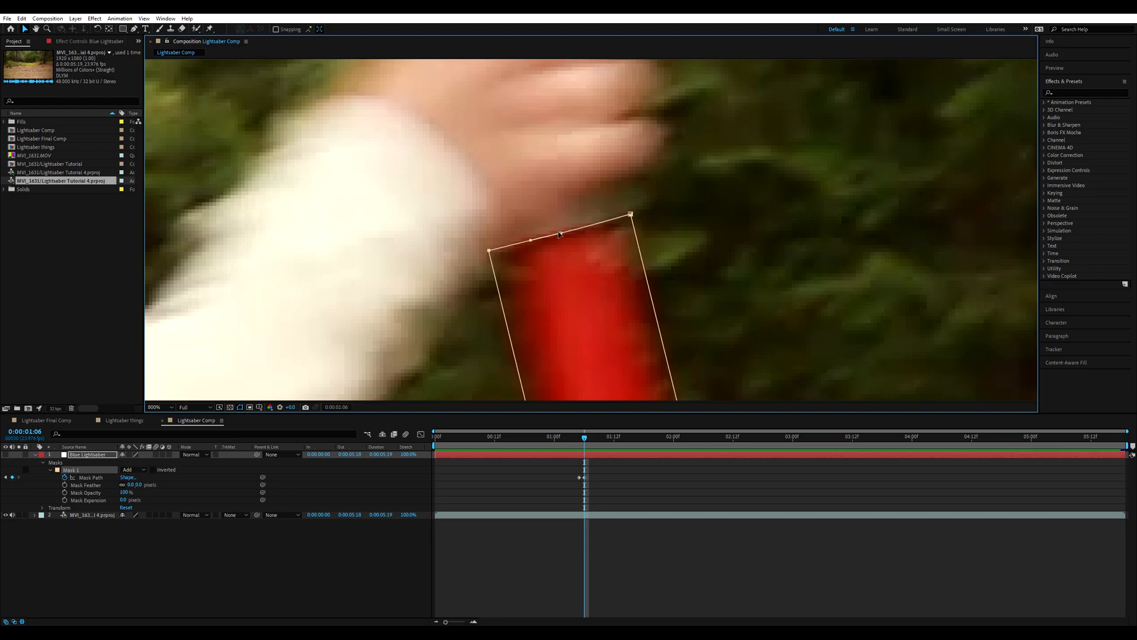
Flip repeatedly between 0:00:01:05 and 0:00:01:06 to compare the mask's movement with the blade
scroll(560, 234, "down", 8)
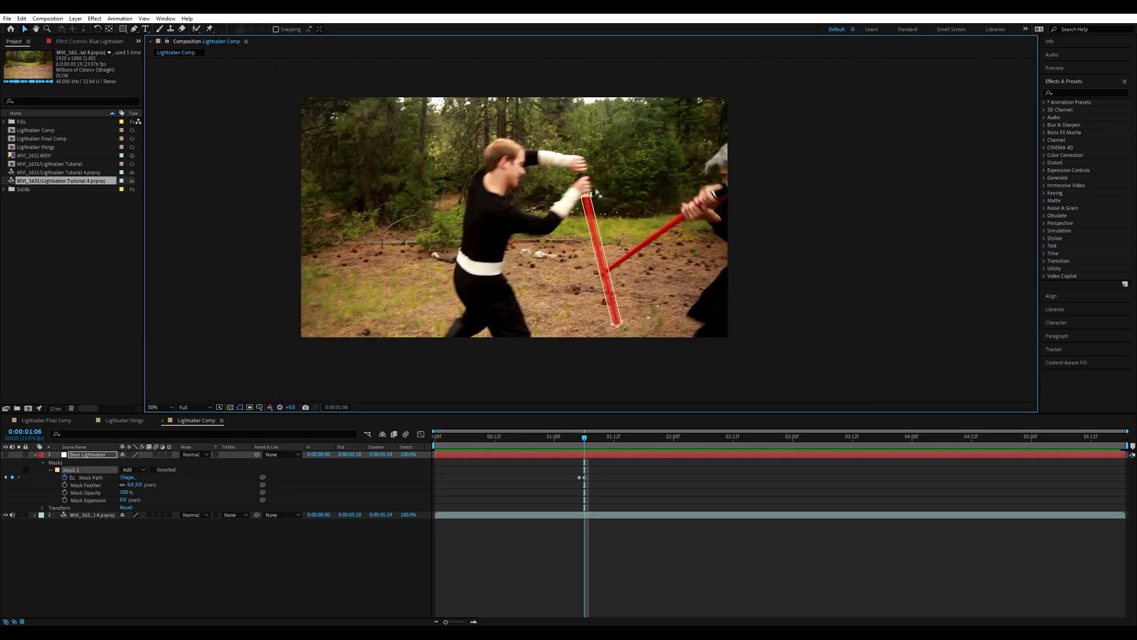
key("Page_Up")
key("Page_Down")
key("Page_Up")
key("Page_Down")
key("Page_Up")
key("Page_Down")
key("Page_Up")
key("Page_Down")
key("Page_Up")
key("Page_Down")
key("Page_Up")
key("Page_Down")
scroll(602, 348, "up", 2)
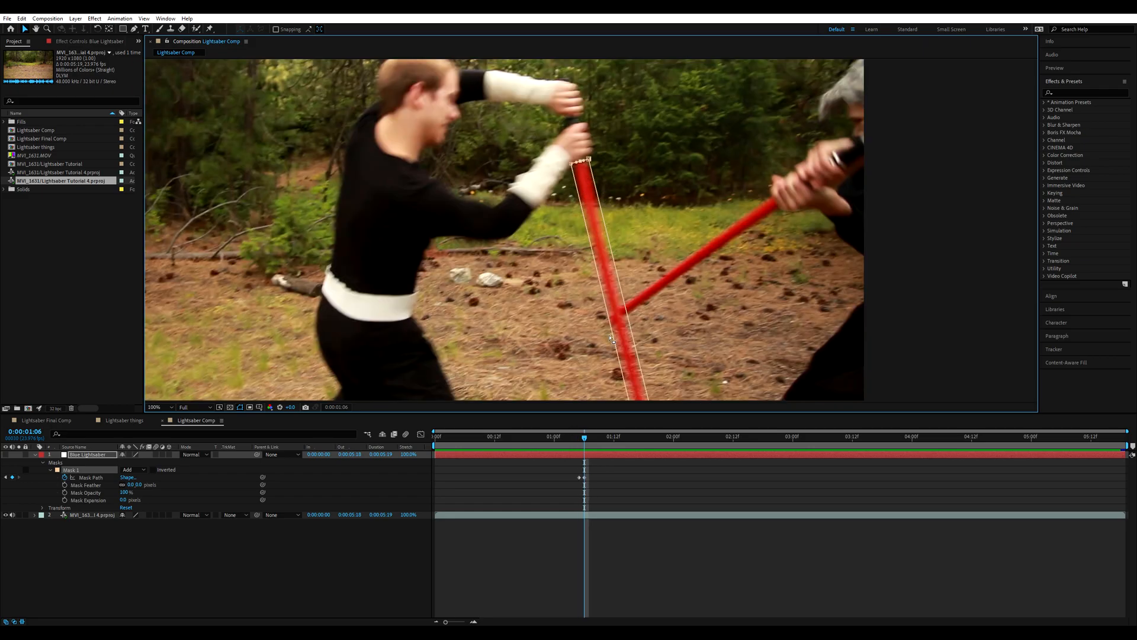
key("h")
key("v")
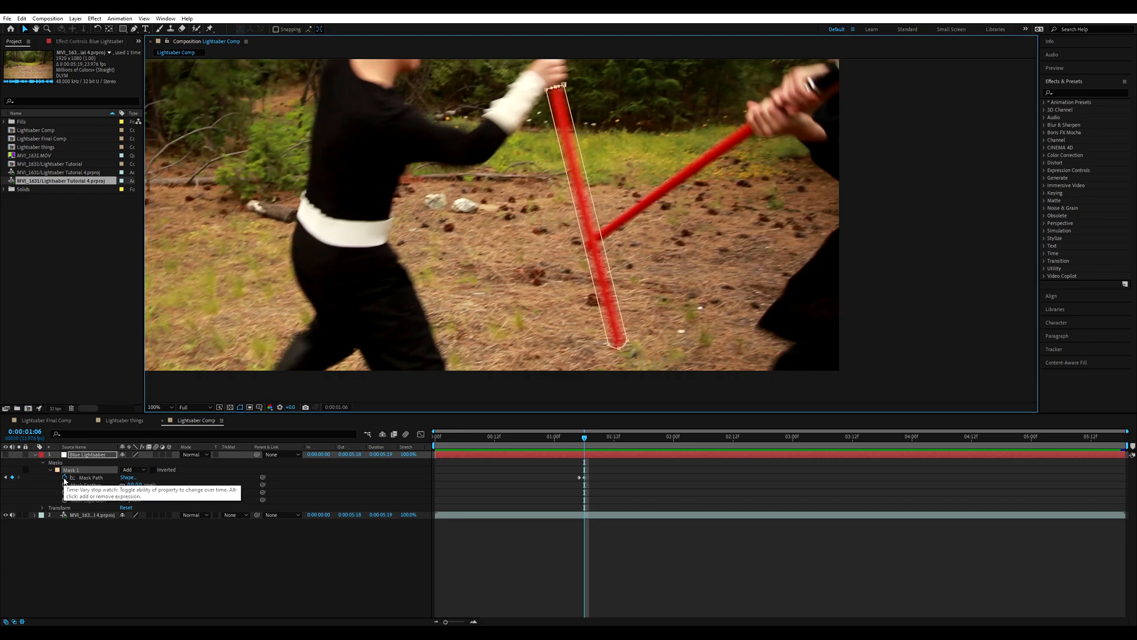
Step ahead to 0:00:01:09 and back to 0:00:01:06 to examine the blade's motion blur in the coming frames
key("Page_Up")
key("Page_Down")
key("Page_Down")
key("Page_Down")
left_click_drag(323, 276, 550, 306)
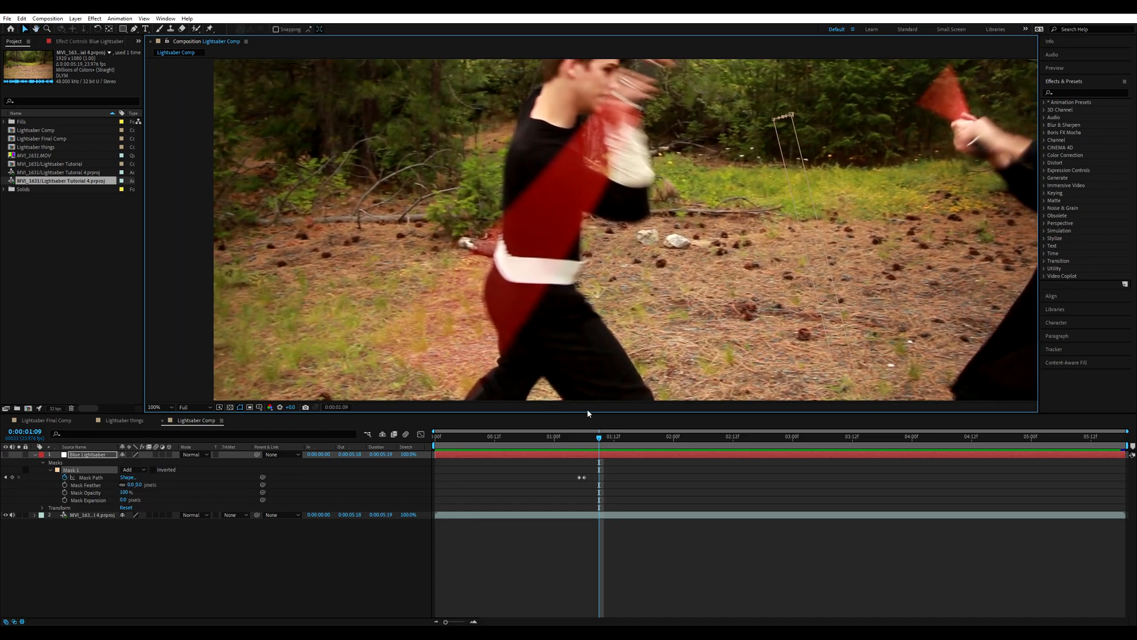
key("Page_Up")
key("Page_Up")
key("Page_Up")
left_click_drag(740, 339, 661, 332)
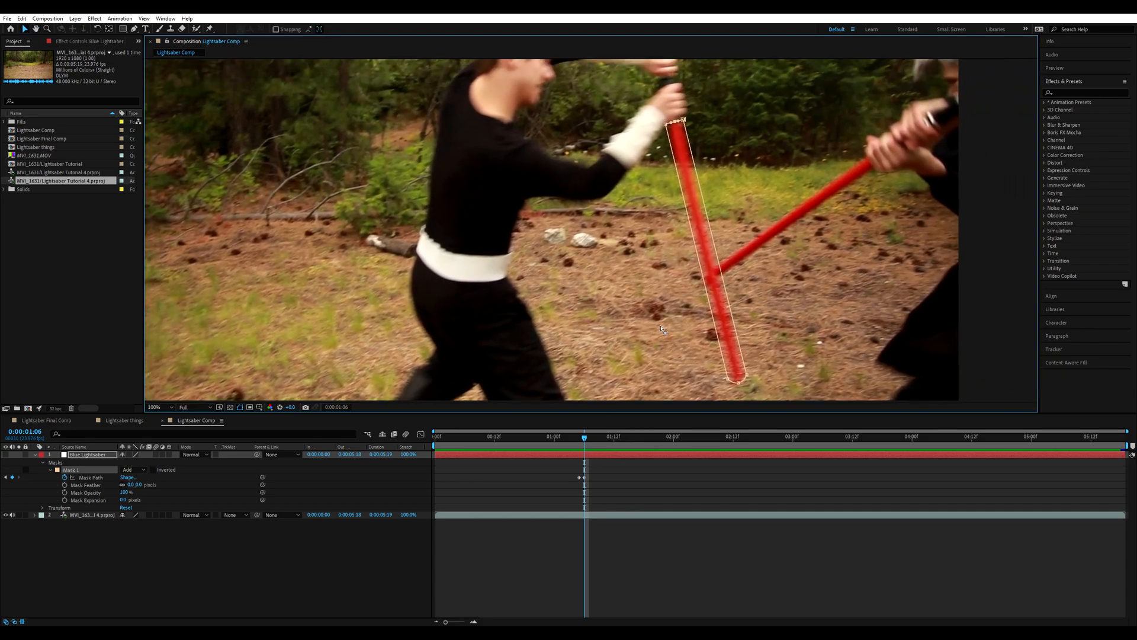
left_click_drag(705, 294, 685, 279)
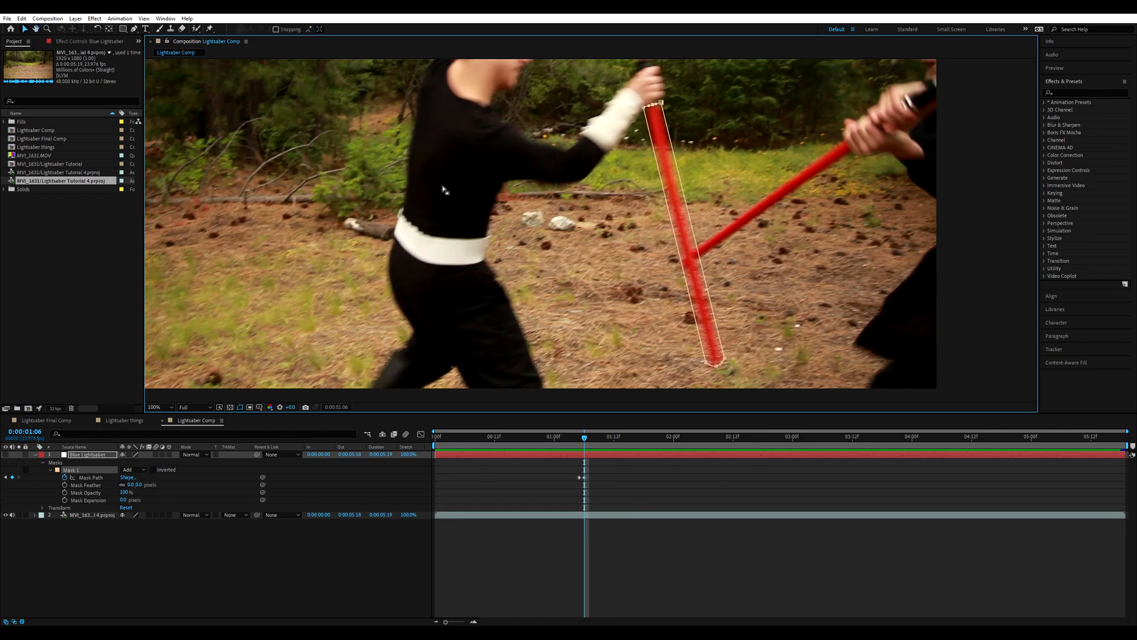
Change the outline colour of the Blue Lightsaber layer's Mask 1 to blue (0012FF)
left_click(160, 407)
left_click(163, 454)
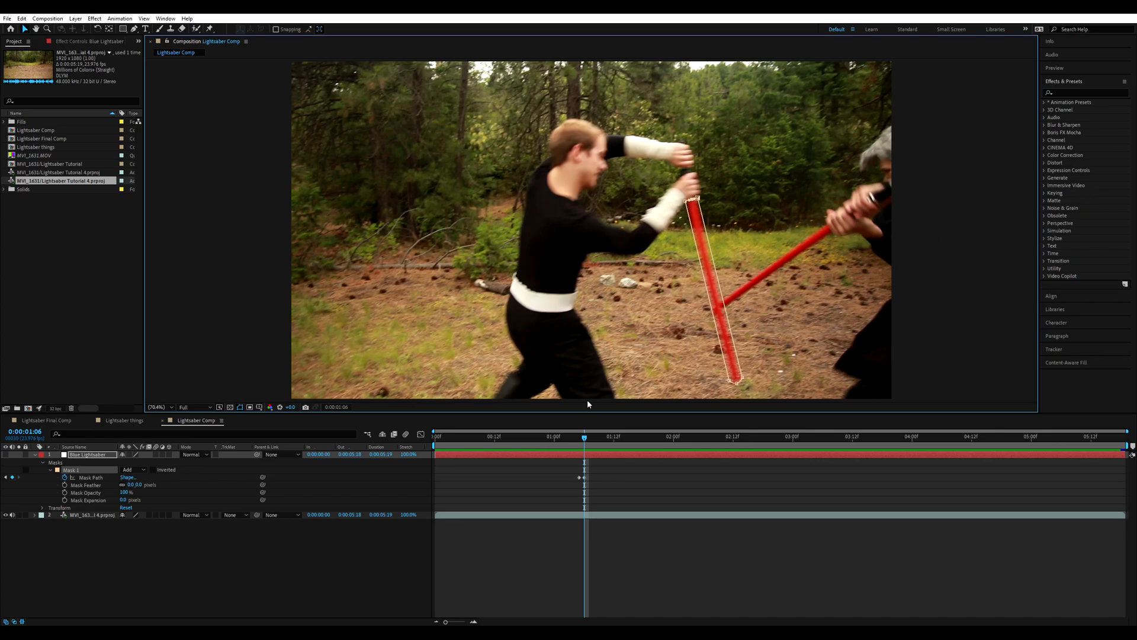
left_click(187, 550)
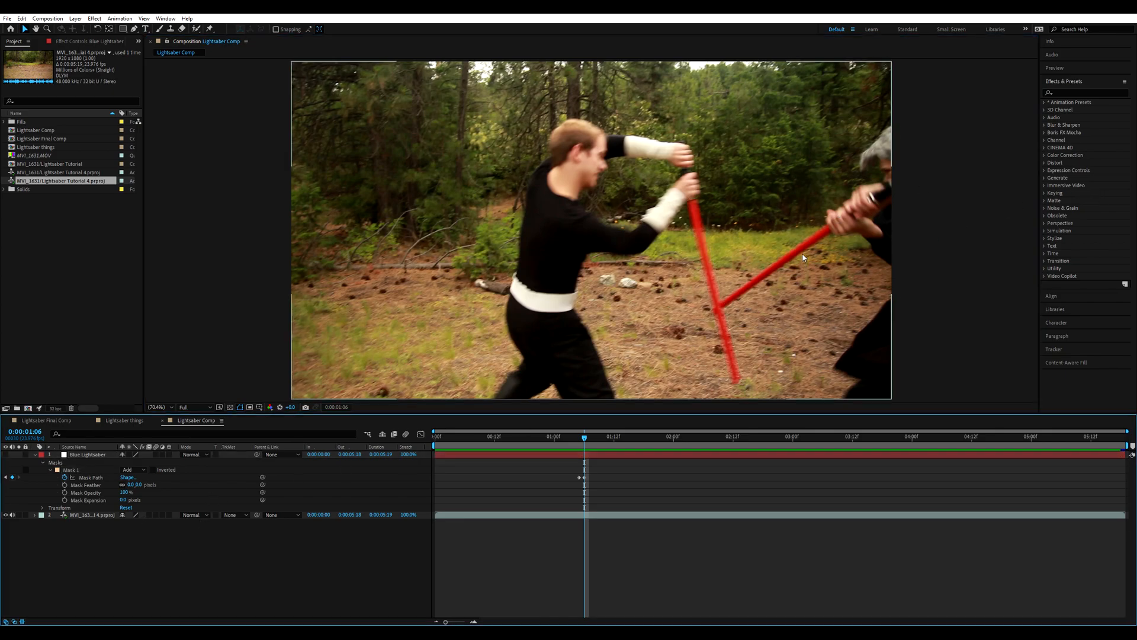
left_click(57, 470)
left_click(837, 298)
left_click_drag(837, 298, 859, 226)
left_click(870, 265)
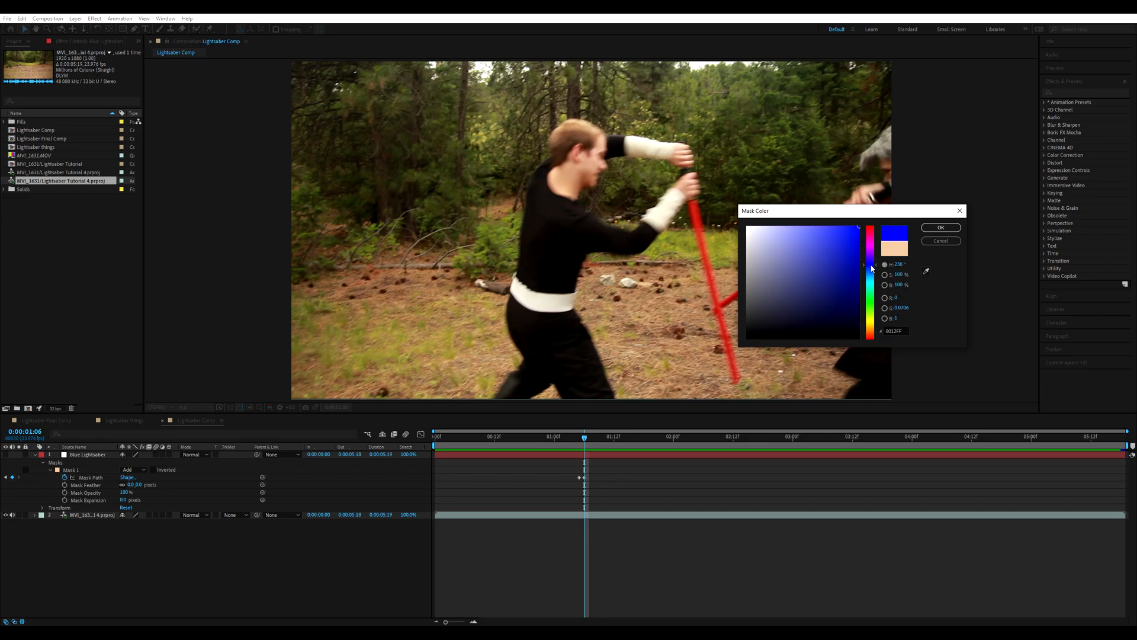
left_click(941, 227)
left_click(706, 457)
left_click_drag(764, 224, 638, 221)
Create a white solid named Red Lightsaber at the composition's size, 1920 x 1080 px
left_click(130, 547)
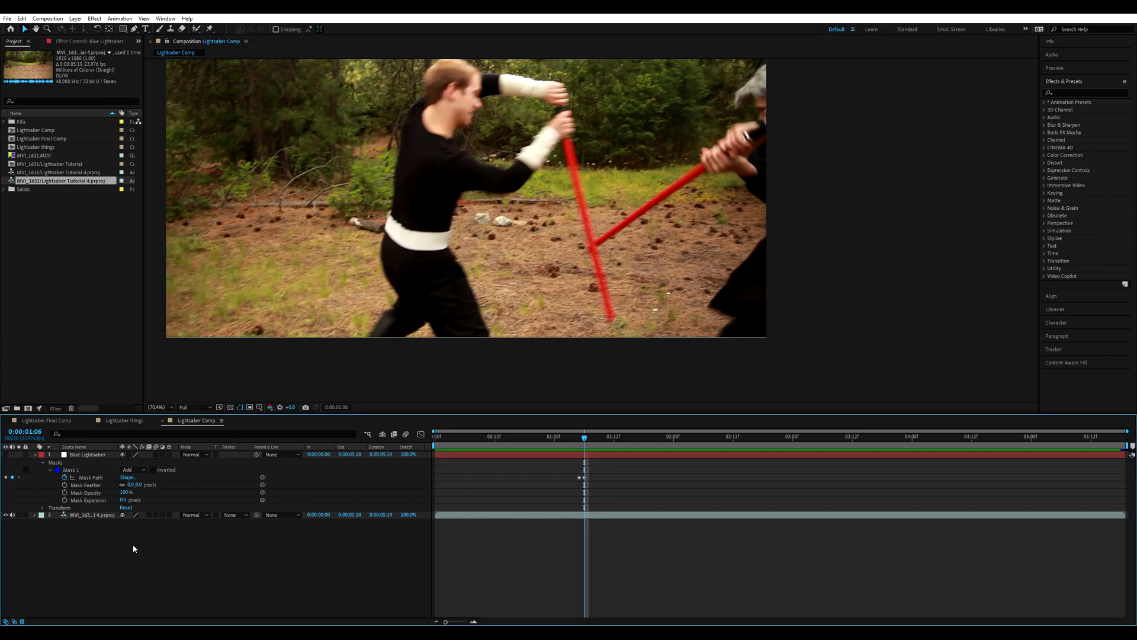
right_click(133, 544)
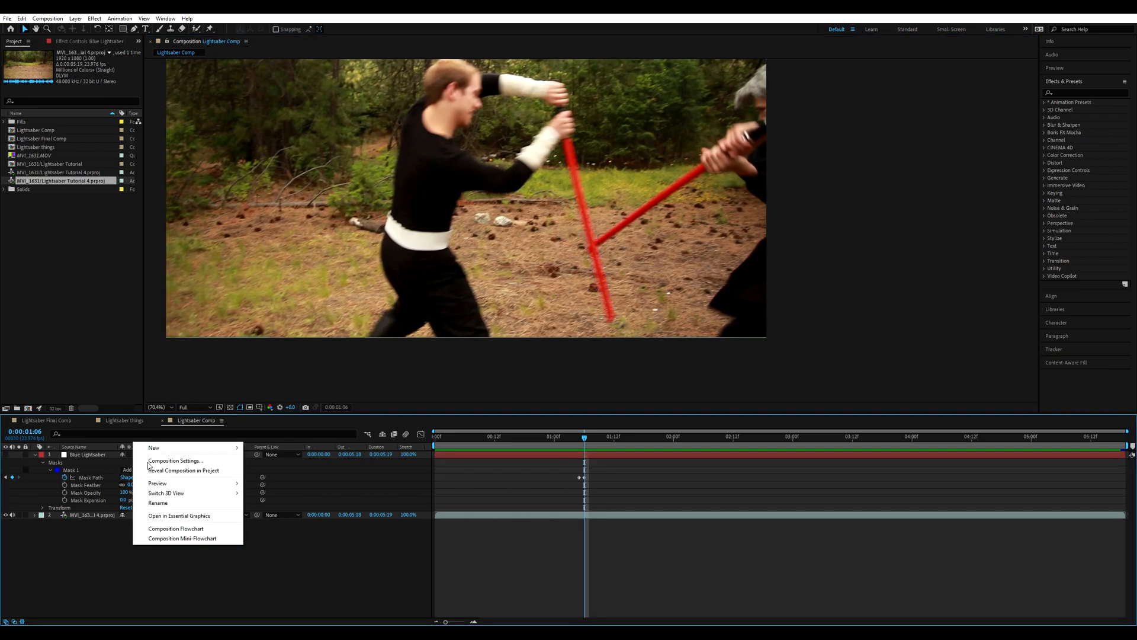
mouse_move(236, 453)
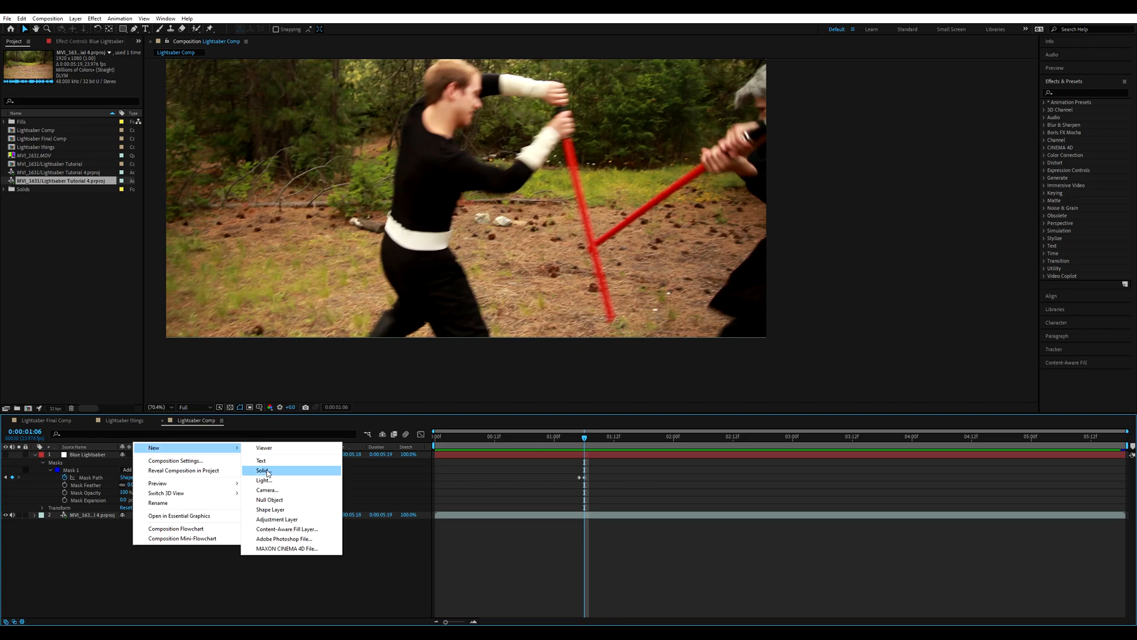
left_click(265, 475)
key("BackSpace")
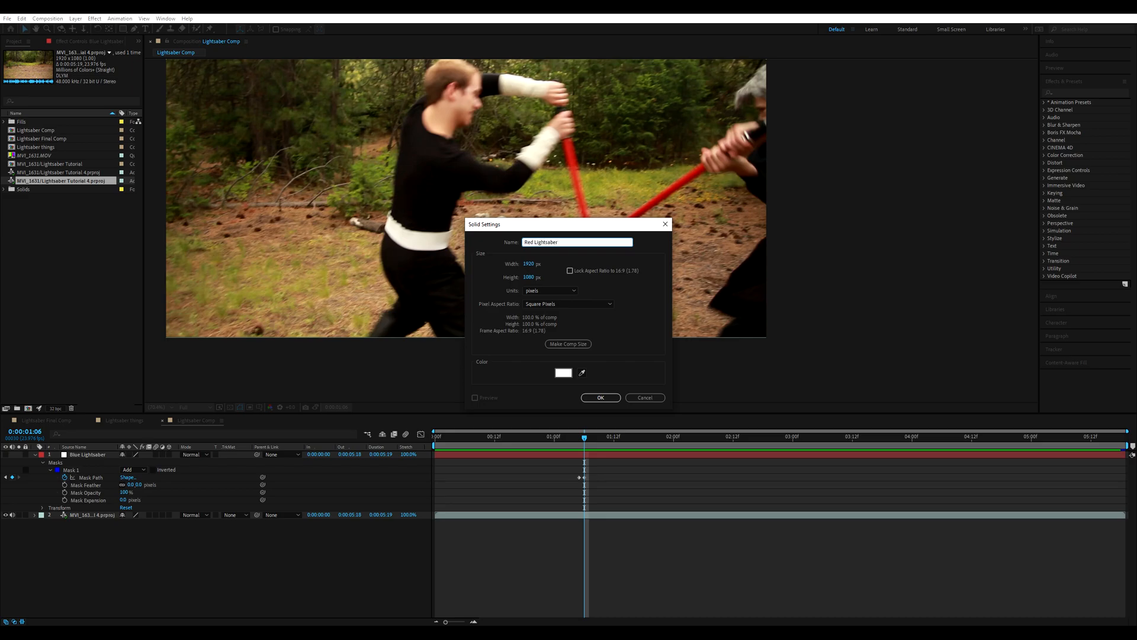
type("Red Lightsaber")
left_click(568, 344)
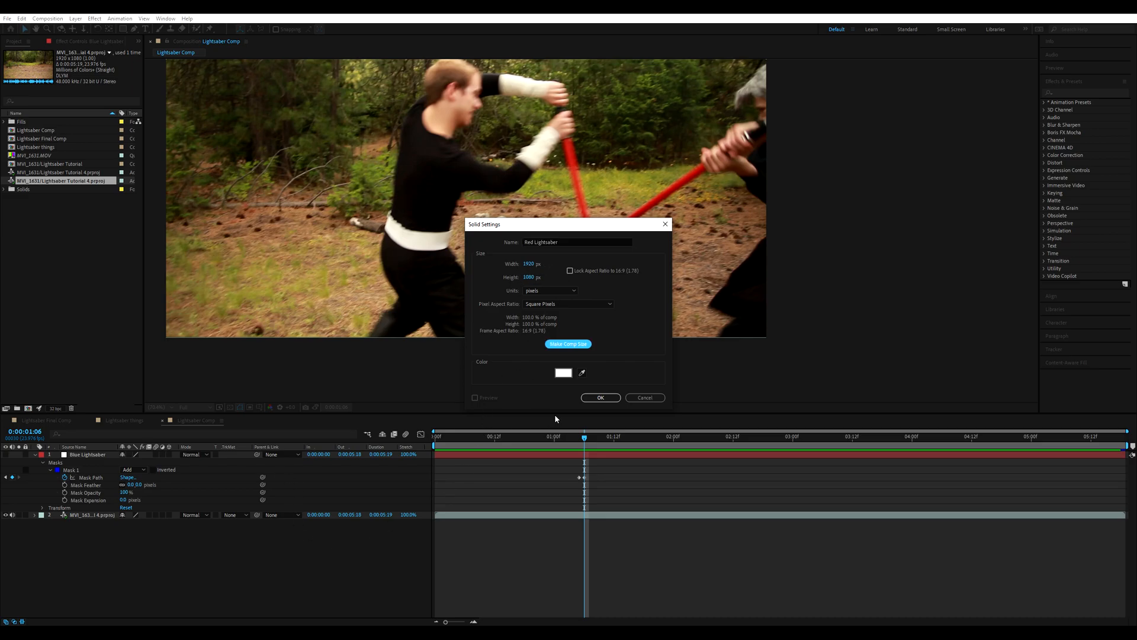
left_click(563, 372)
left_click(941, 231)
left_click(597, 397)
Hide the Red Lightsaber layer so the footage shows beneath it
left_click(48, 457)
left_click(6, 455)
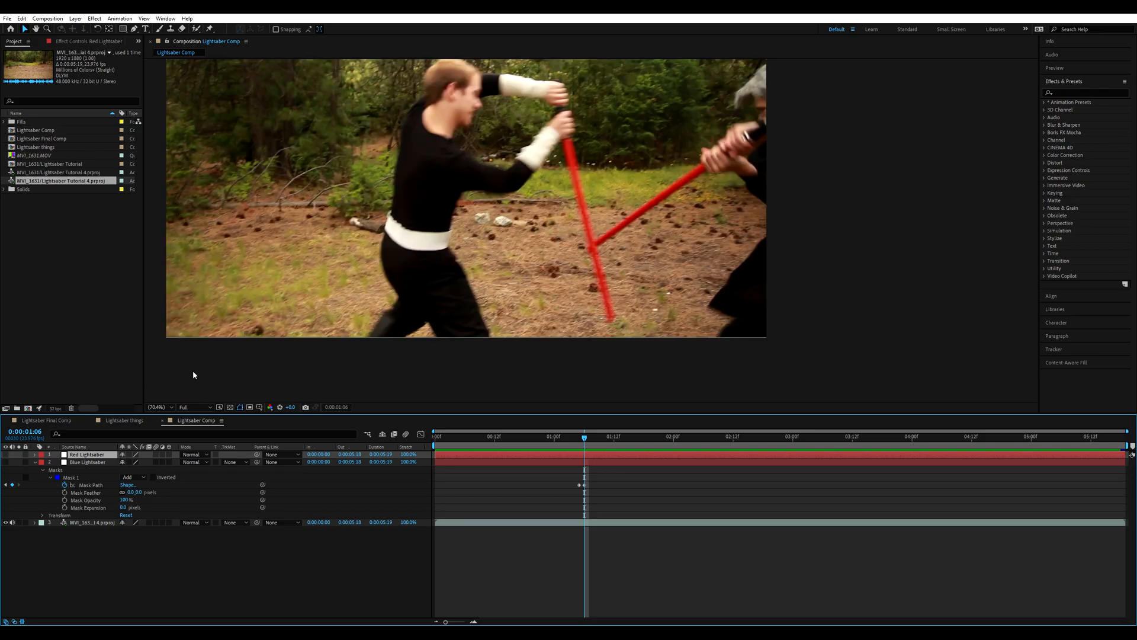
left_click_drag(291, 331, 336, 379)
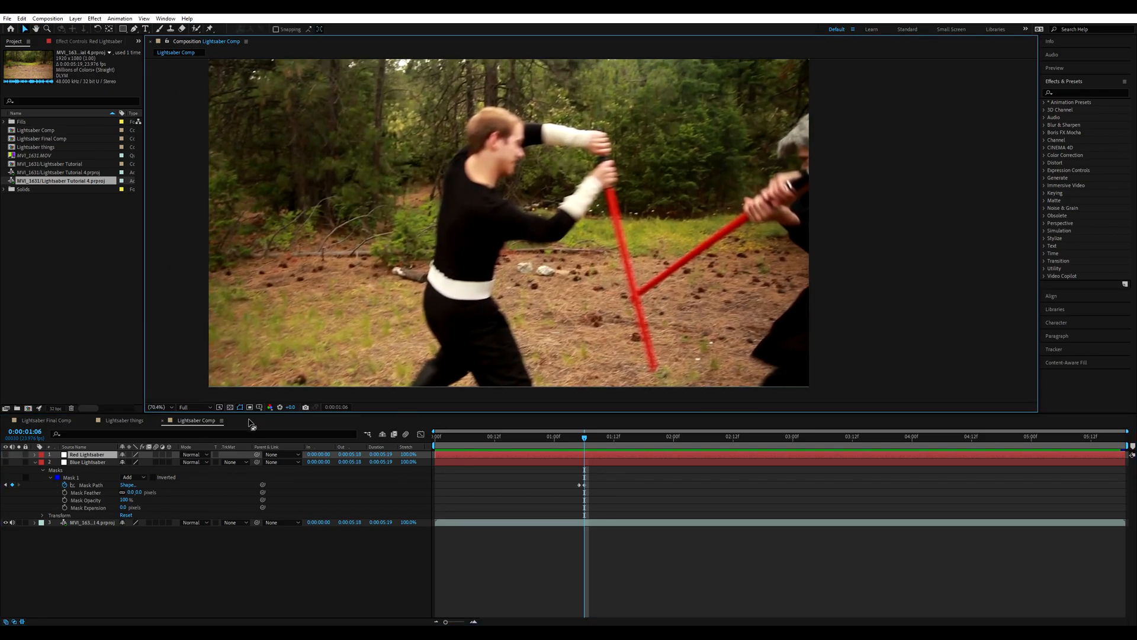
Copy Mask 1 from Blue Lightsaber onto the Red Lightsaber layer and disable the copy's Mask Path keyframing
left_click(72, 478)
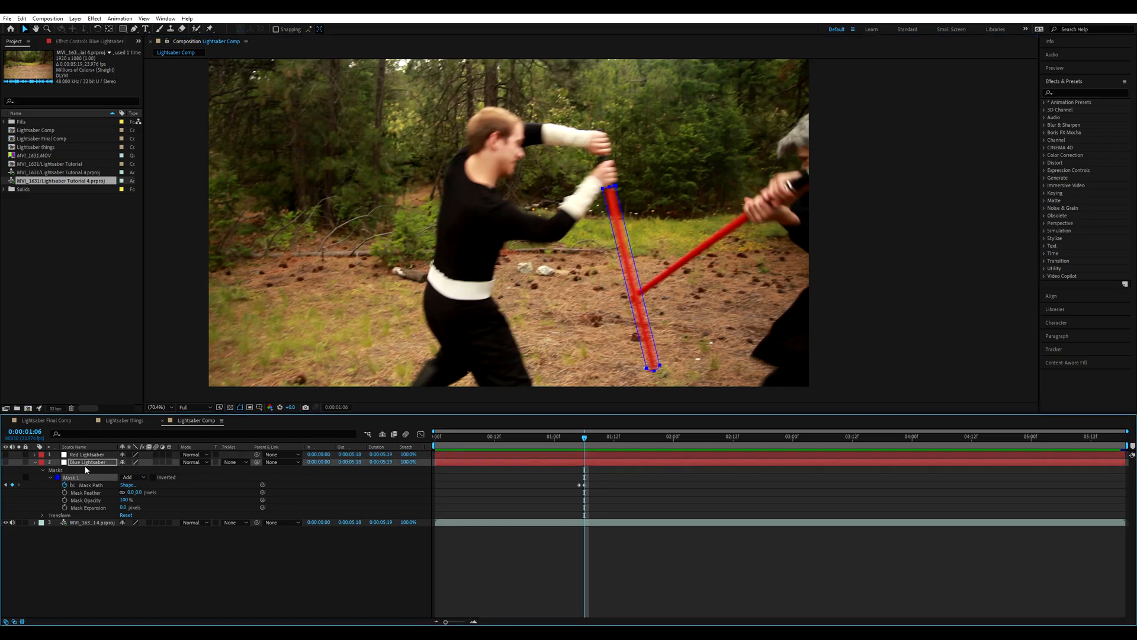
key("ctrl+Up")
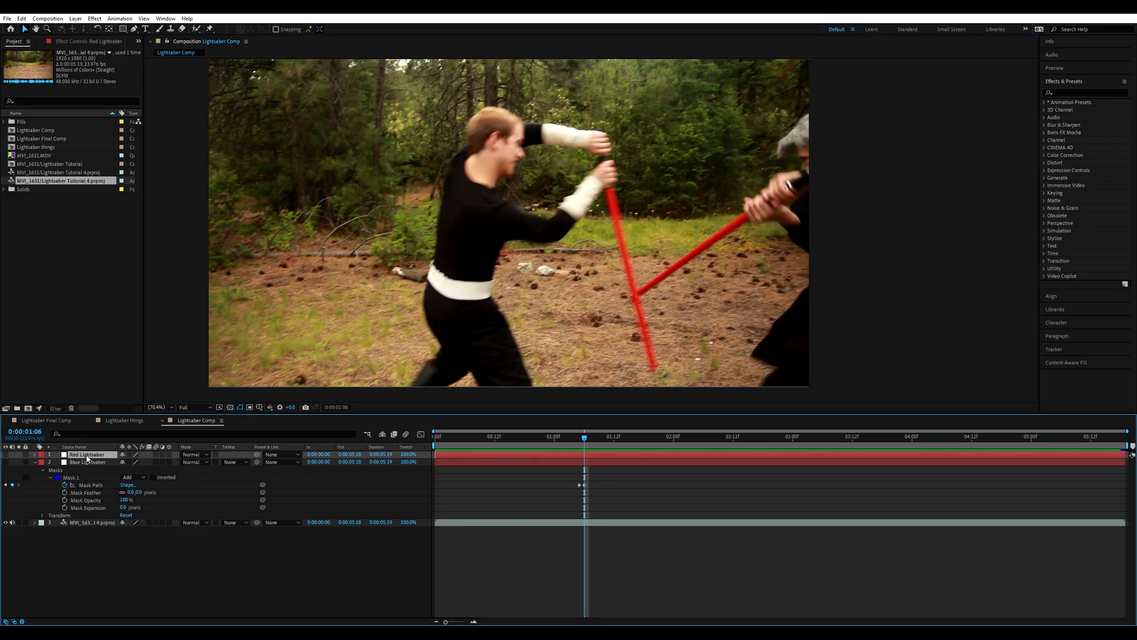
left_click(35, 455)
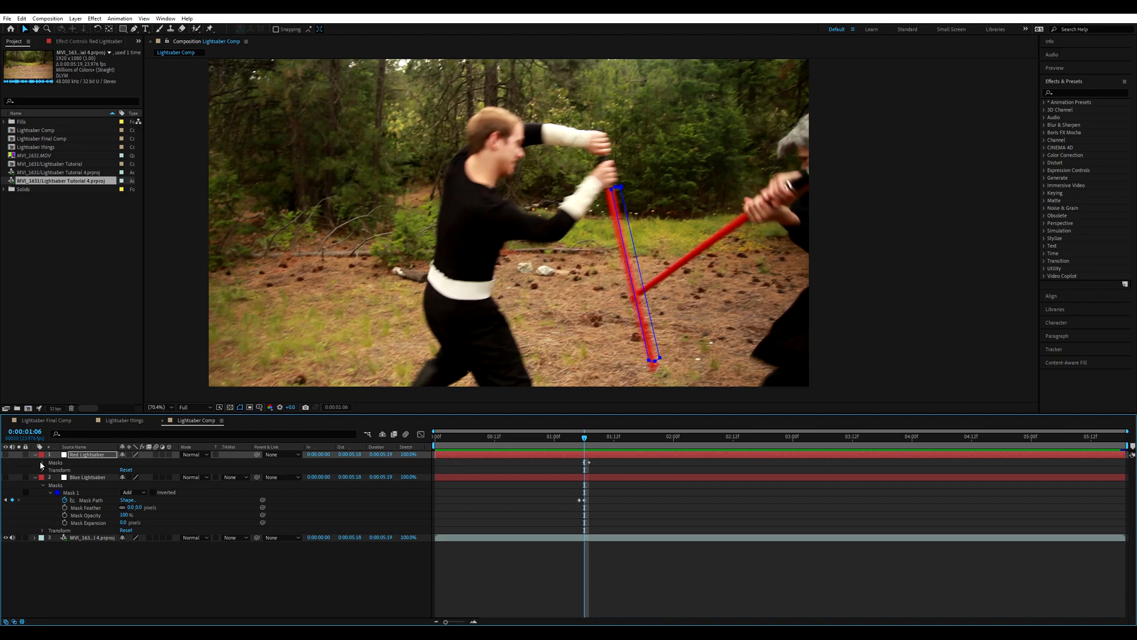
left_click(42, 463)
left_click(51, 471)
left_click(64, 477)
left_click(598, 496)
Go to 0:00:01:05 and move and rotate the Red Lightsaber mask as a whole onto the opponent's blade
left_click(579, 438)
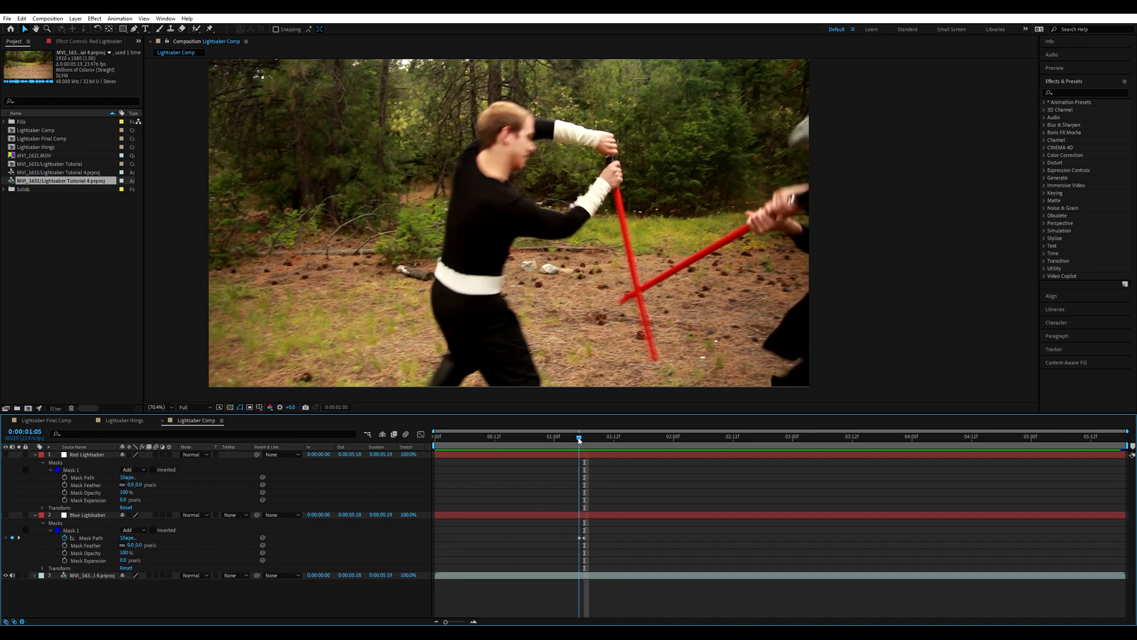
left_click(779, 232)
left_click(617, 191)
double_click(617, 190)
scroll(618, 191, "up", 4)
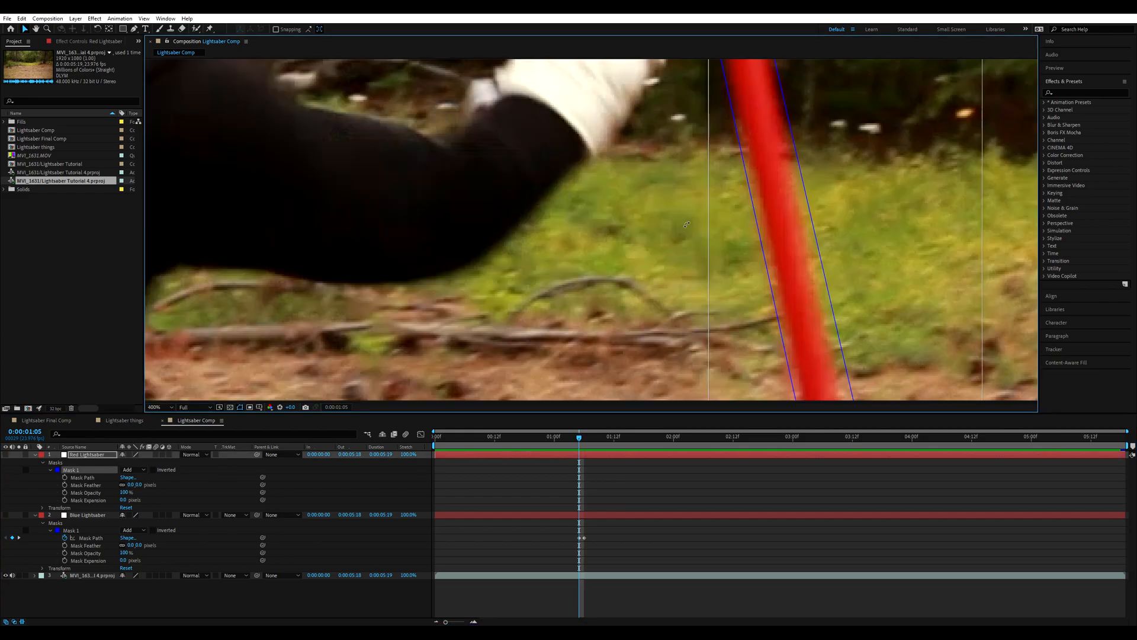
scroll(667, 307, "down", 4)
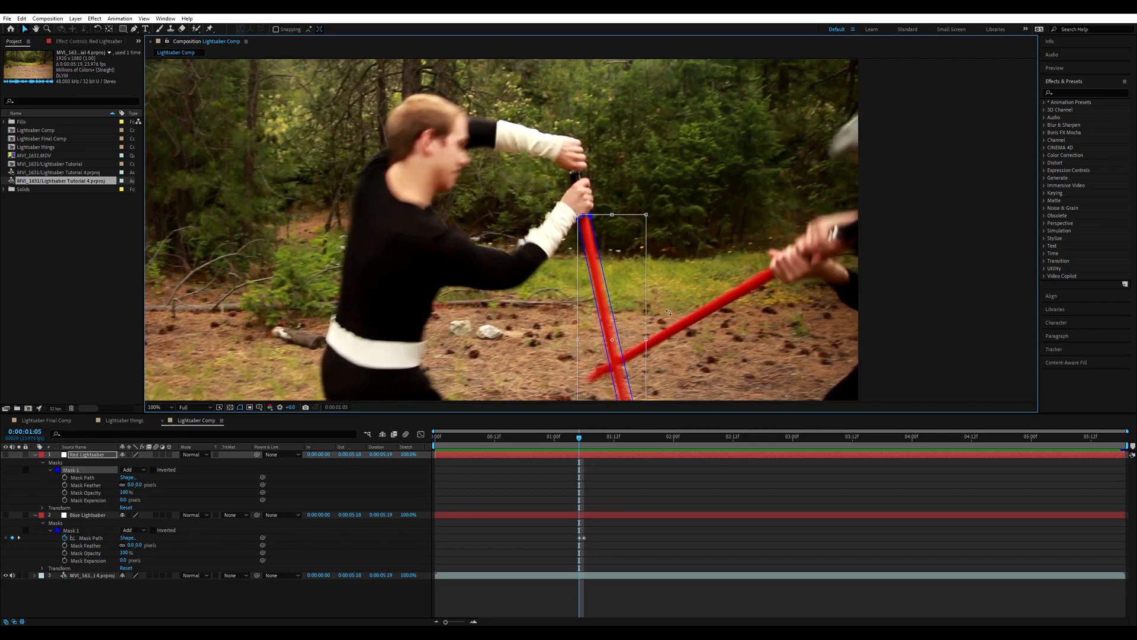
left_click(691, 462)
double_click(590, 218)
left_click_drag(652, 213, 704, 327)
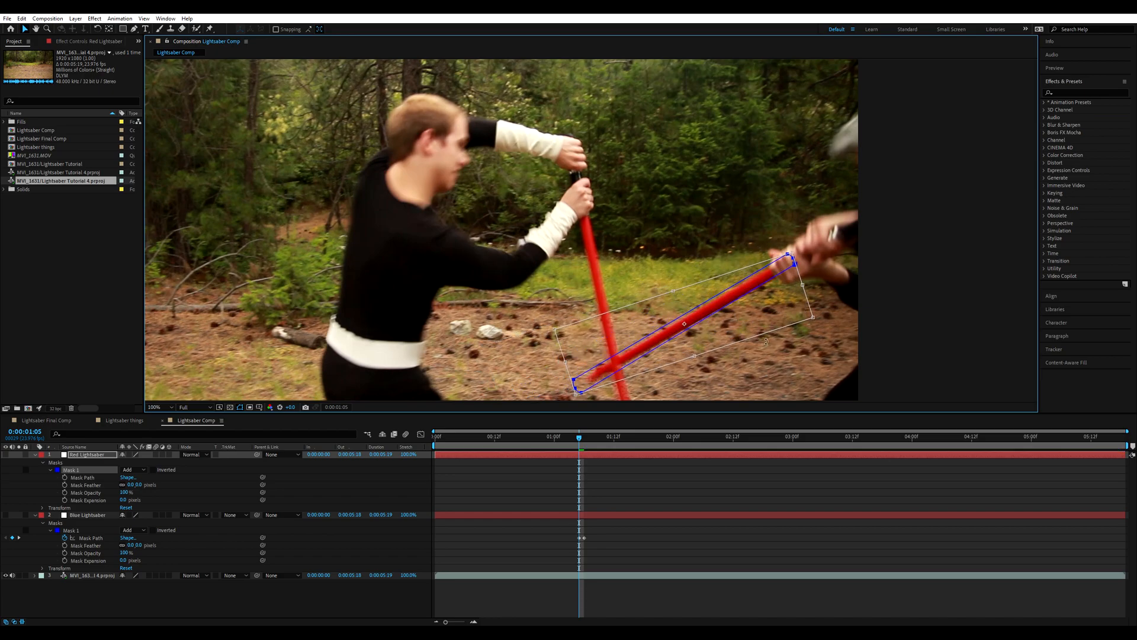
scroll(767, 300, "up", 2)
scroll(767, 299, "right", 2)
key("Return")
Move the Red Lightsaber mask's three hilt-end points to where the blade meets the opponent's hands
scroll(770, 245, "up", 2)
left_click_drag(804, 179, 730, 235)
left_click_drag(799, 155, 716, 209)
left_click_drag(776, 138, 703, 189)
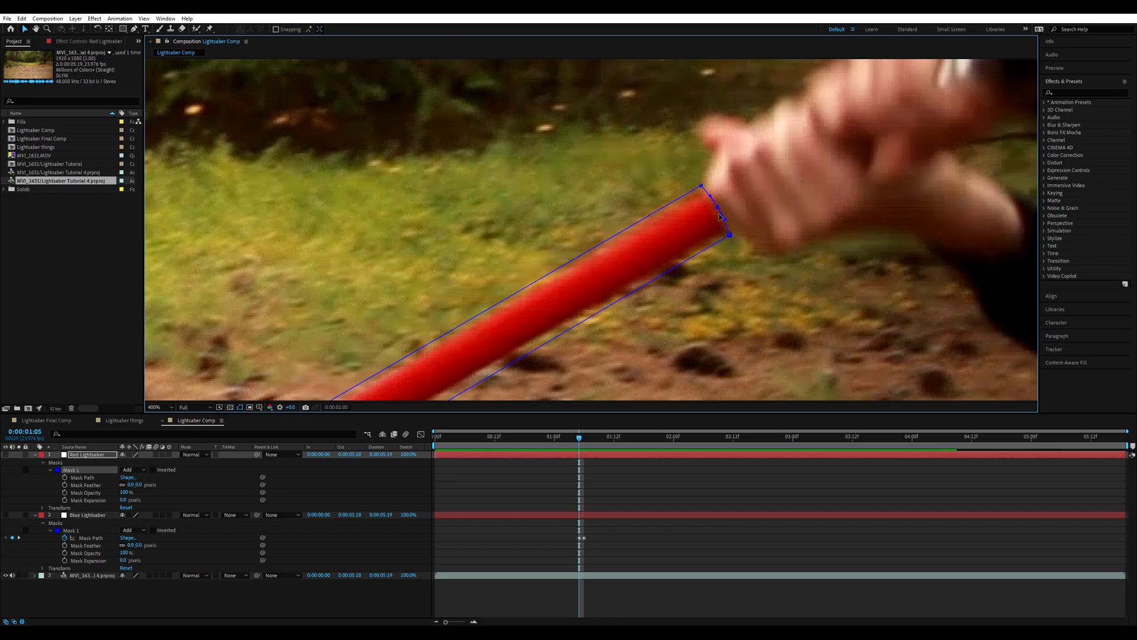
Reposition the Red Lightsaber mask's tip points closely around the opponent's blade end, keeping a rounded tip
left_click_drag(514, 336, 888, 95)
key("period")
left_click_drag(465, 338, 554, 285)
key("v")
left_click_drag(487, 338, 576, 261)
left_click_drag(441, 302, 555, 272)
left_click_drag(426, 230, 537, 188)
left_click_drag(537, 250, 546, 181)
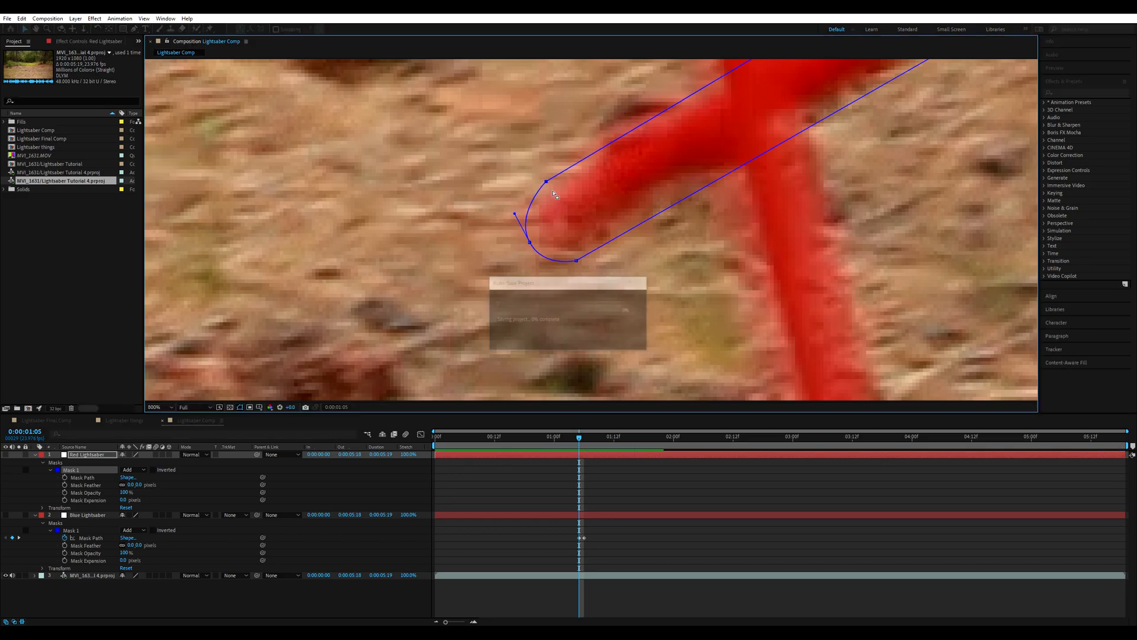
Fine-tune the Red Lightsaber mask's hilt-end corner points so they sit closely around the blade at the opponent's hands
key("comma")
key("comma")
scroll(770, 237, "down", 2)
scroll(619, 308, "up", 5)
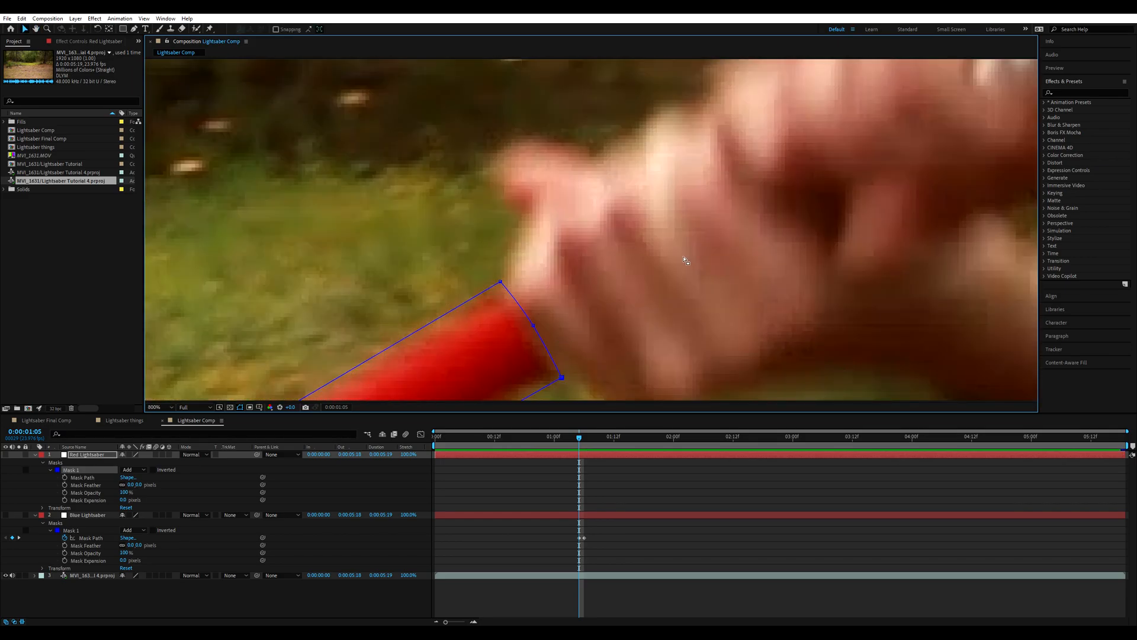
key("v")
left_click_drag(608, 326, 611, 326)
left_click_drag(546, 231, 553, 242)
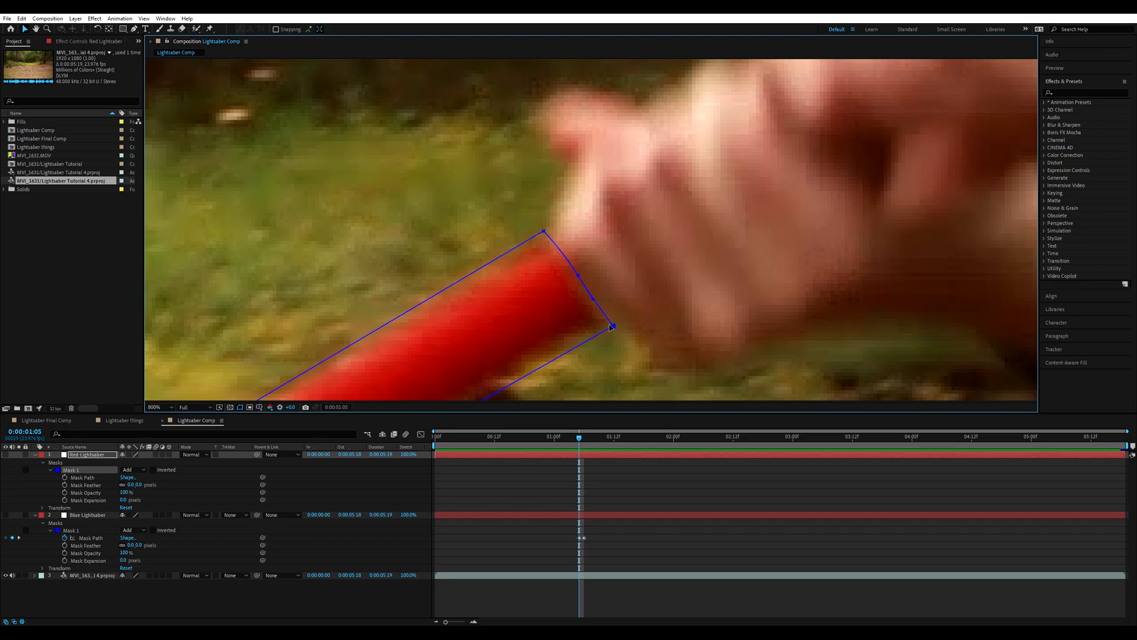
scroll(598, 325, "down", 5)
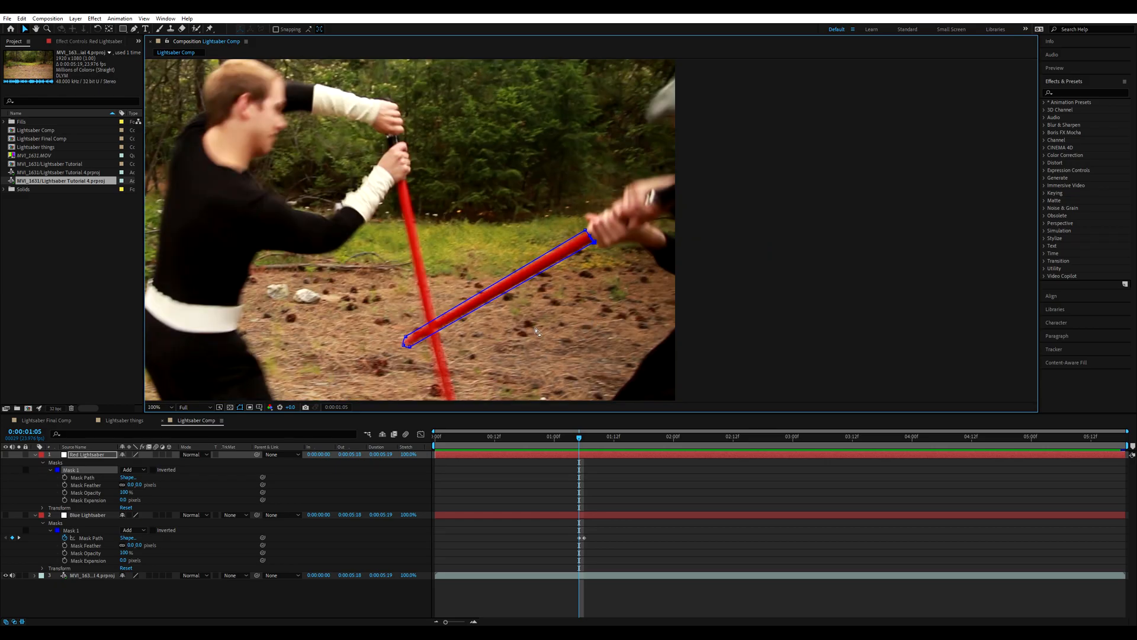
Change the Red Lightsaber layer's Mask 1 outline color from blue to red
left_click(59, 471)
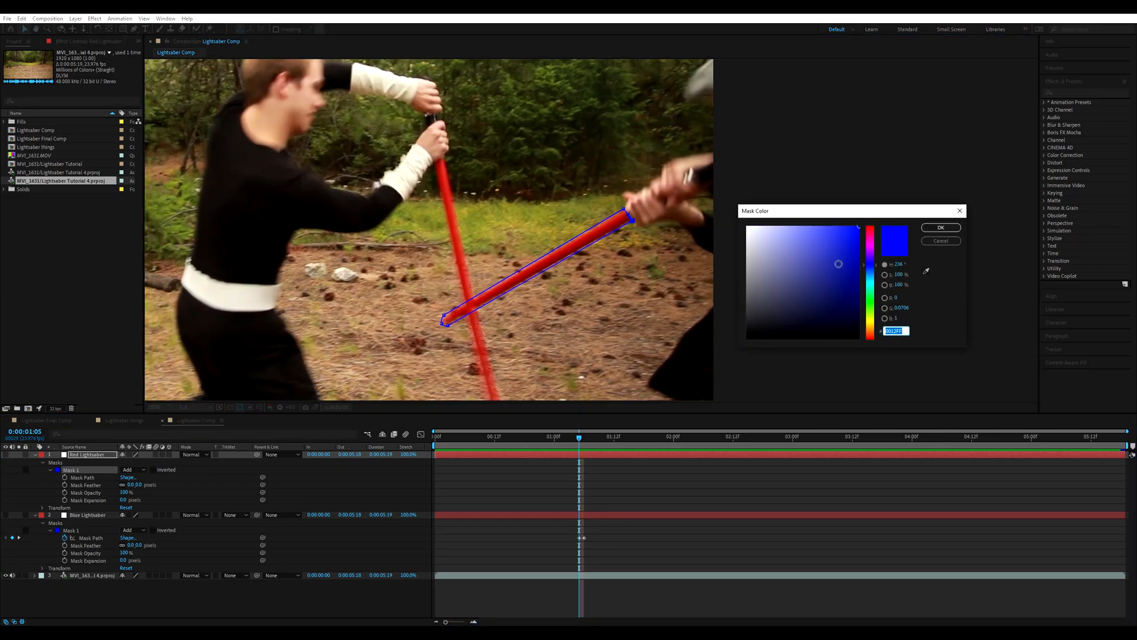
left_click_drag(870, 263, 871, 201)
left_click(940, 227)
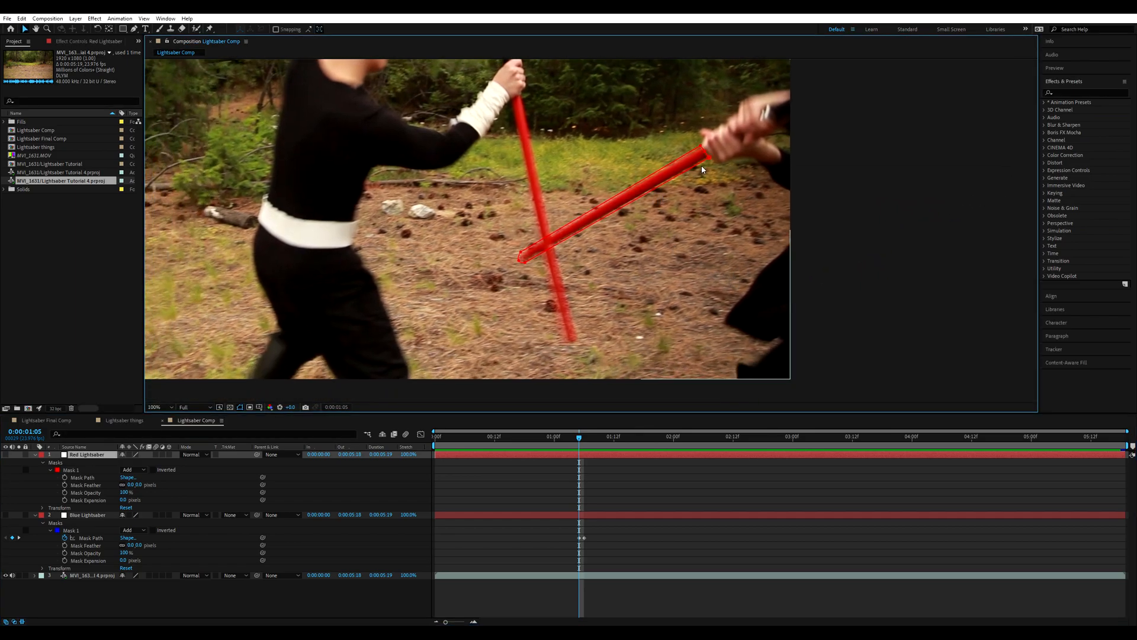
scroll(702, 170, "up", 4)
scroll(451, 251, "down", 4)
scroll(732, 330, "down", 2)
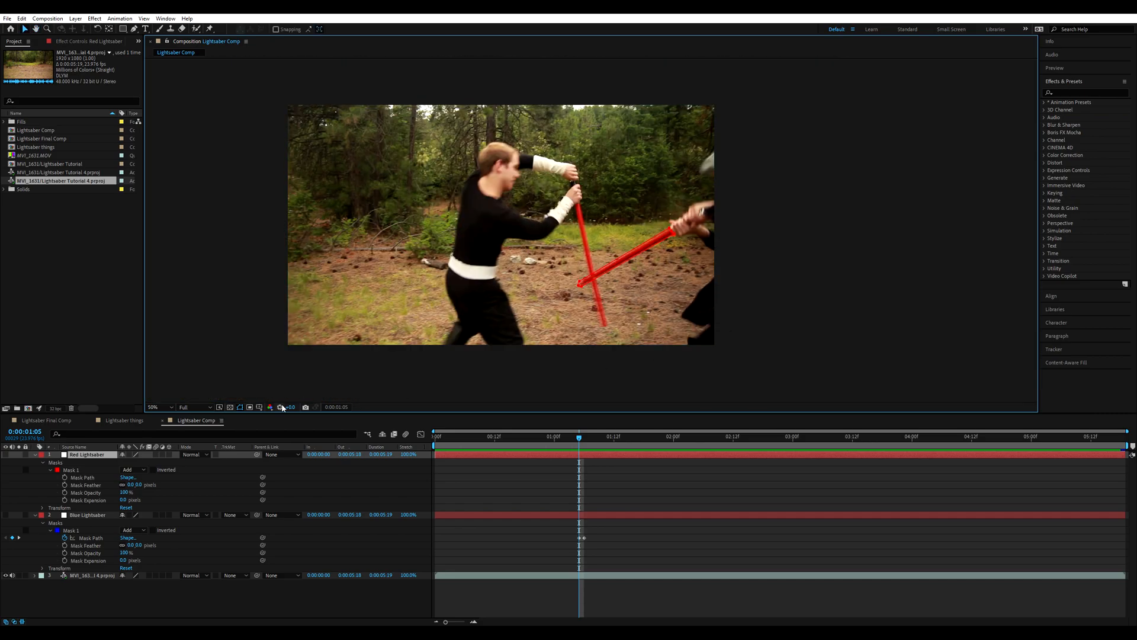
left_click(168, 407)
left_click(179, 416)
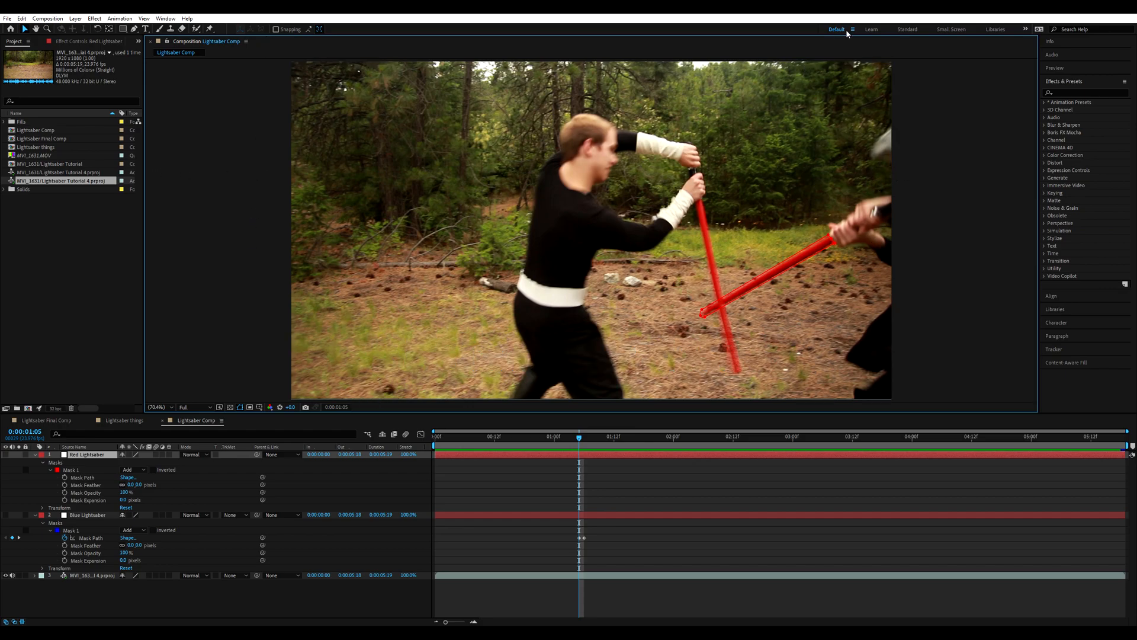
key("comma")
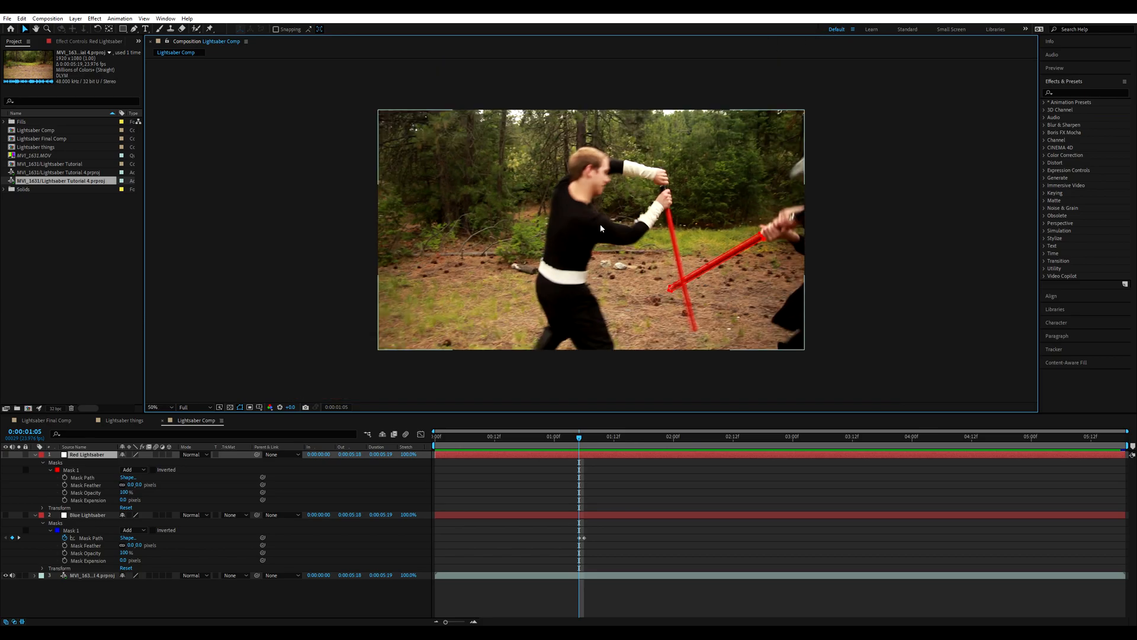
Tighten the two side points at the Red Lightsaber mask's tip around the end of the opponent's blade
scroll(601, 223, "up", 4)
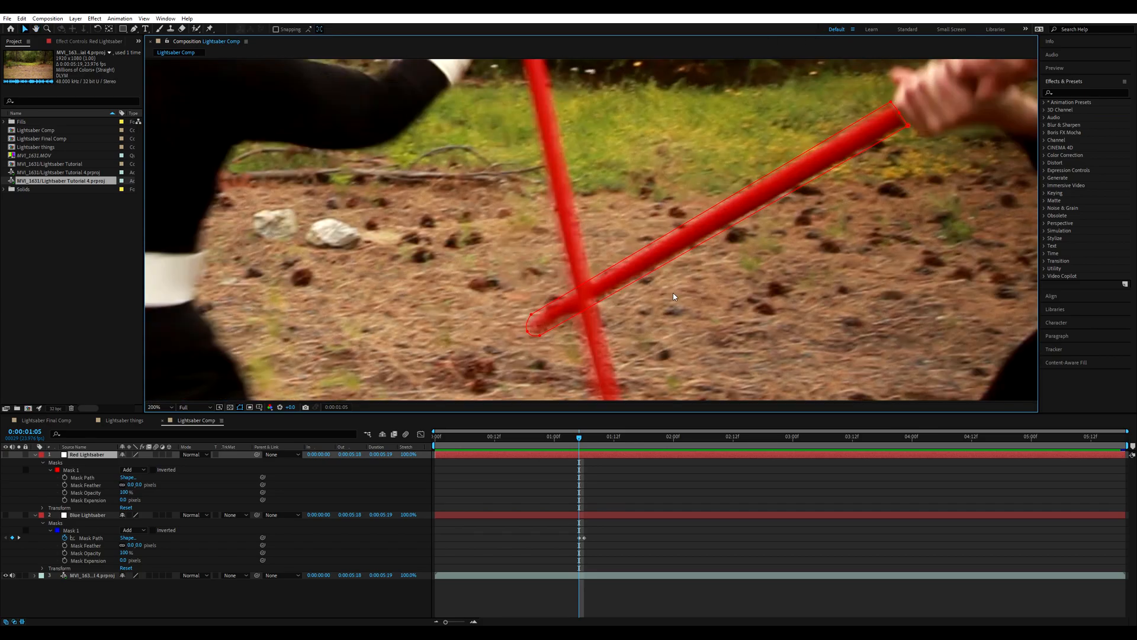
scroll(674, 293, "up", 2)
left_click(513, 313)
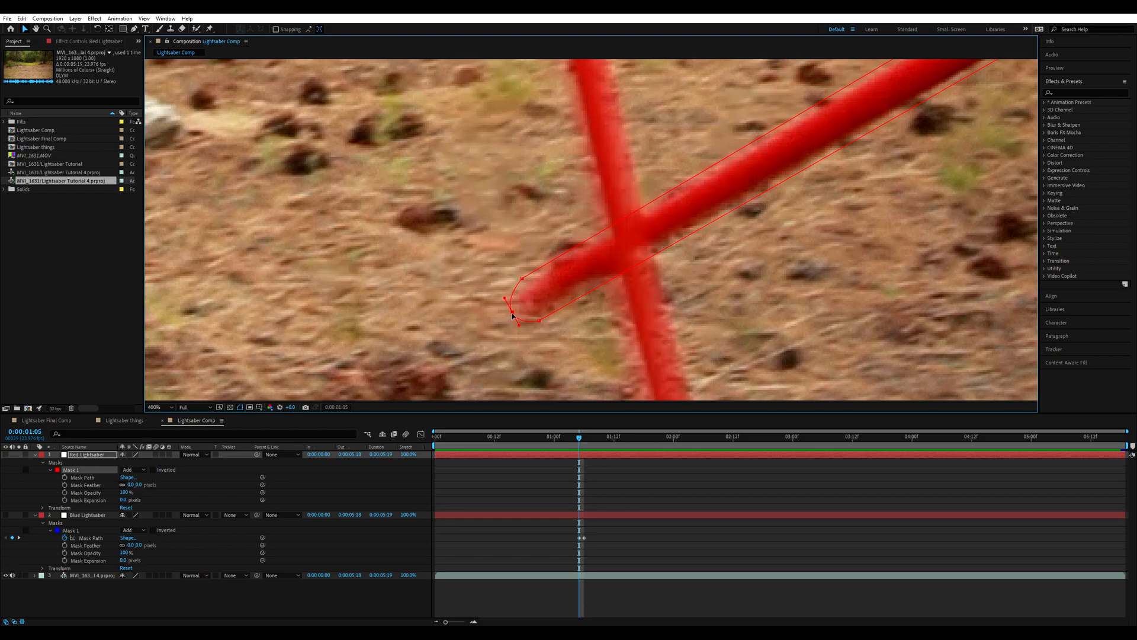
left_click_drag(537, 322, 543, 321)
left_click_drag(522, 278, 524, 280)
key("shift+slash")
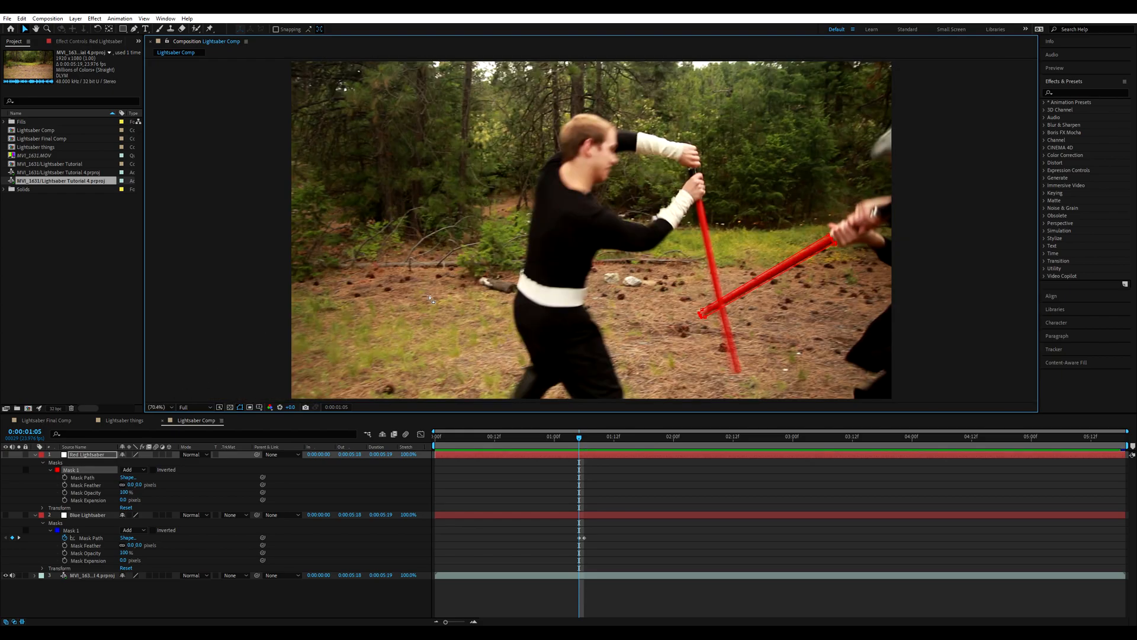
Select the Blue Lightsaber layer and adjust its mask tip at 0:00:01:07, adding a Mask Path keyframe there
left_click_drag(738, 290, 677, 257)
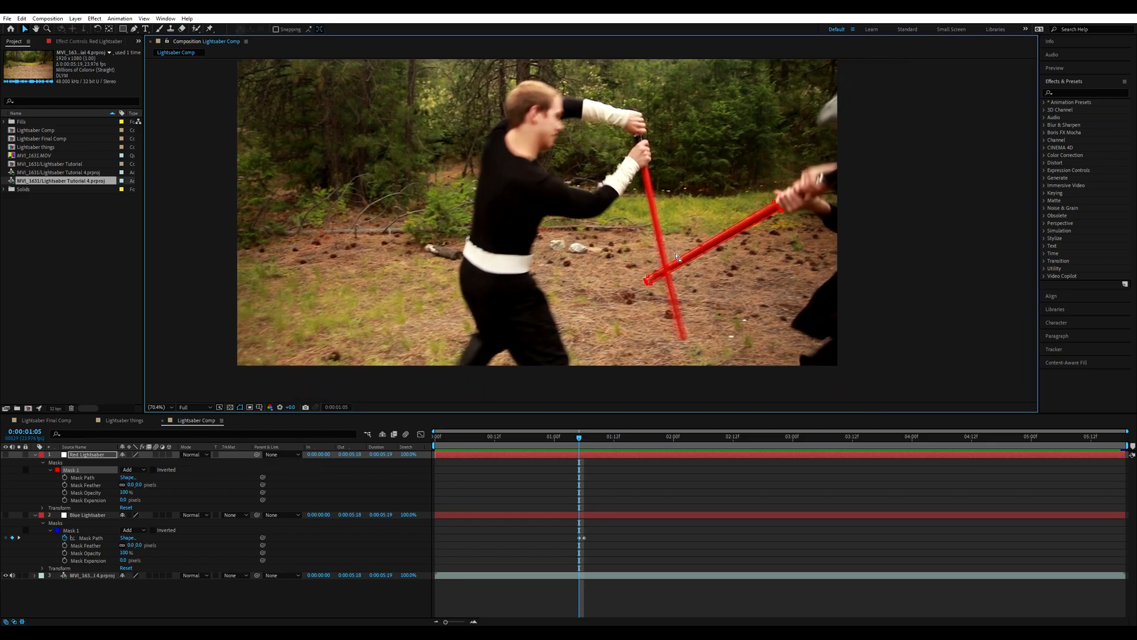
left_click(71, 515)
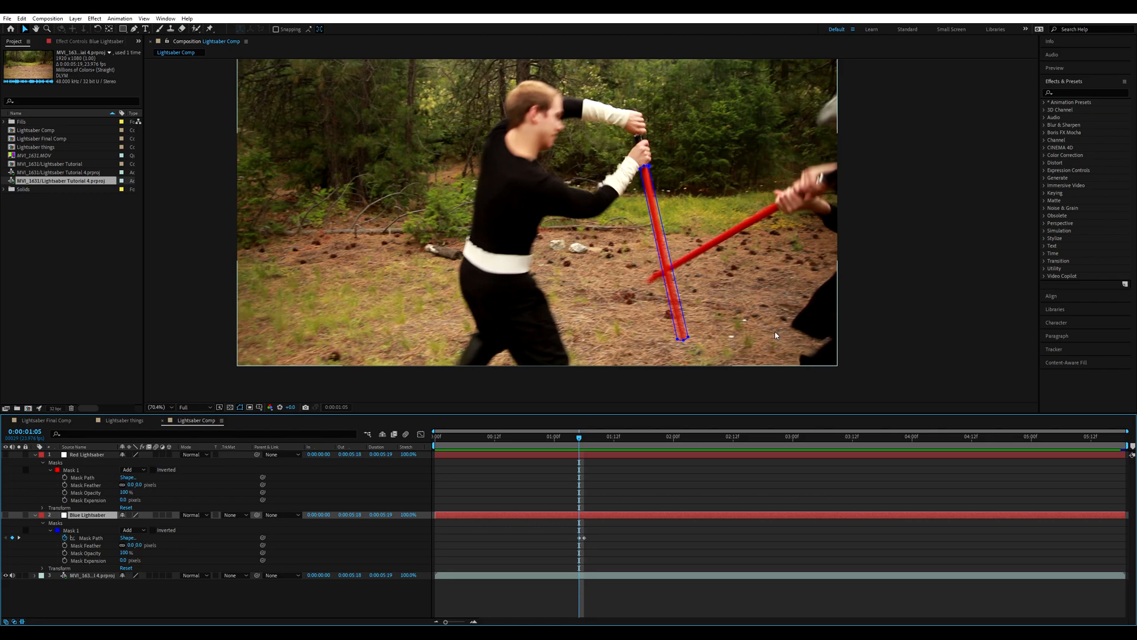
scroll(778, 336, "up", 7)
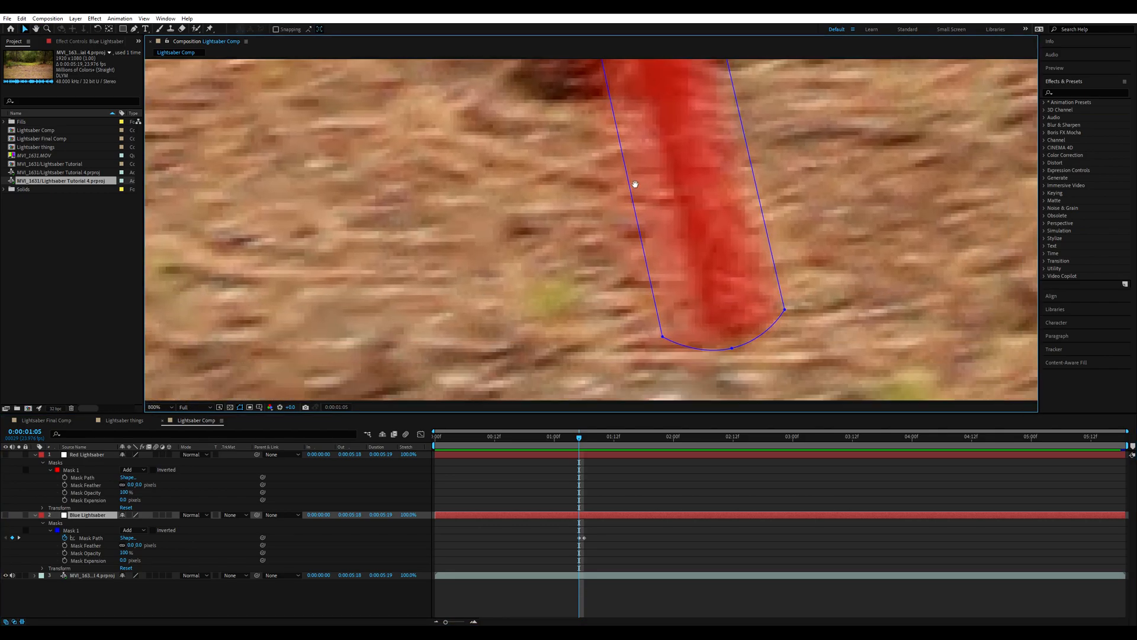
left_click_drag(635, 185, 539, 107)
left_click_drag(638, 277, 681, 324)
key("Page_Down")
key("Page_Down")
key("comma")
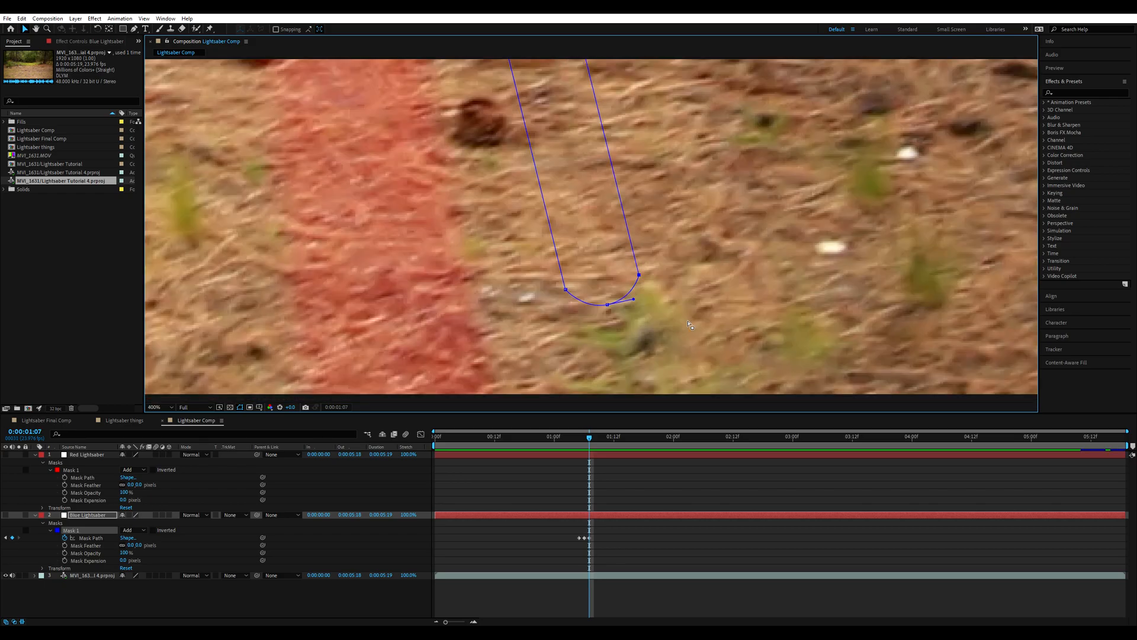
Return to 0:00:01:06 and refine the Blue Lightsaber mask's rounded tip by adjusting its end point's handle and neighbouring corner point
key("Page_Up")
key("Page_Up")
key("Page_Down")
left_click_drag(612, 308, 633, 303)
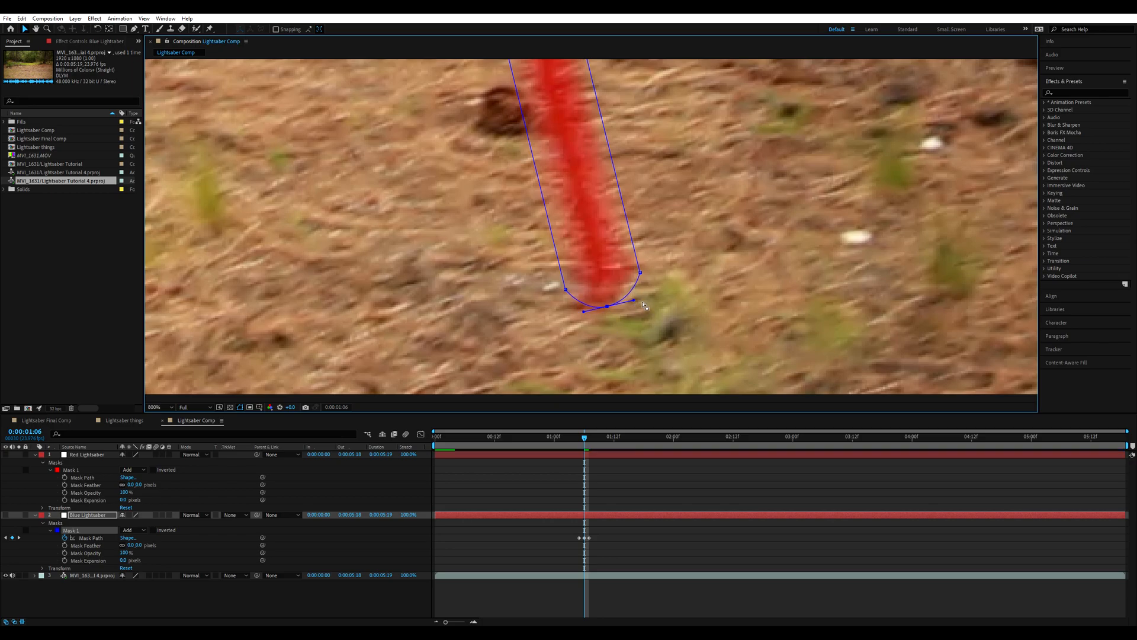
key("period")
left_click_drag(491, 329, 755, 362)
left_click_drag(627, 314, 680, 345)
key("comma")
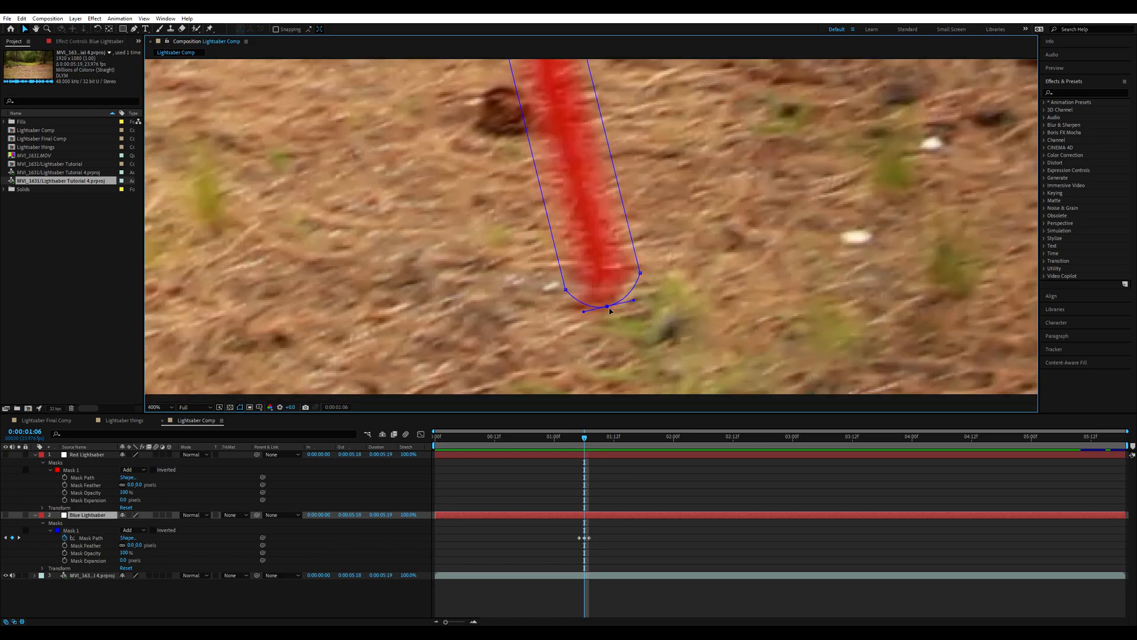
left_click(608, 307)
key("period")
left_click_drag(690, 317, 692, 318)
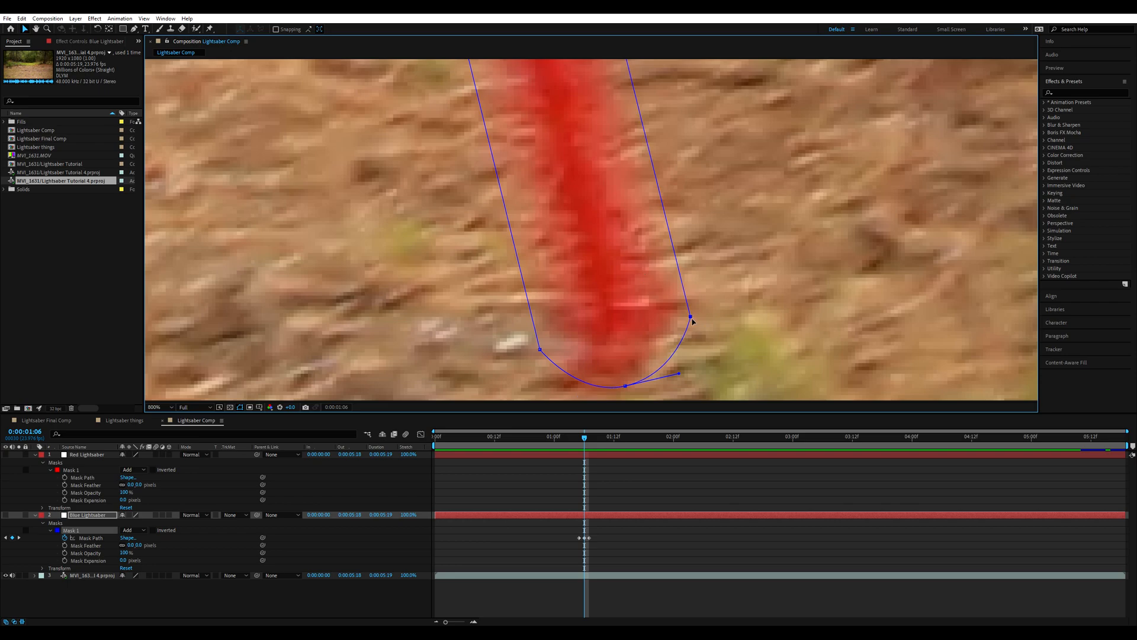
Pull curve handles out of the Blue Lightsaber mask's right-hand tip point with the Convert Vertex tool
left_click_drag(134, 28, 170, 57)
left_click_drag(690, 318, 675, 351)
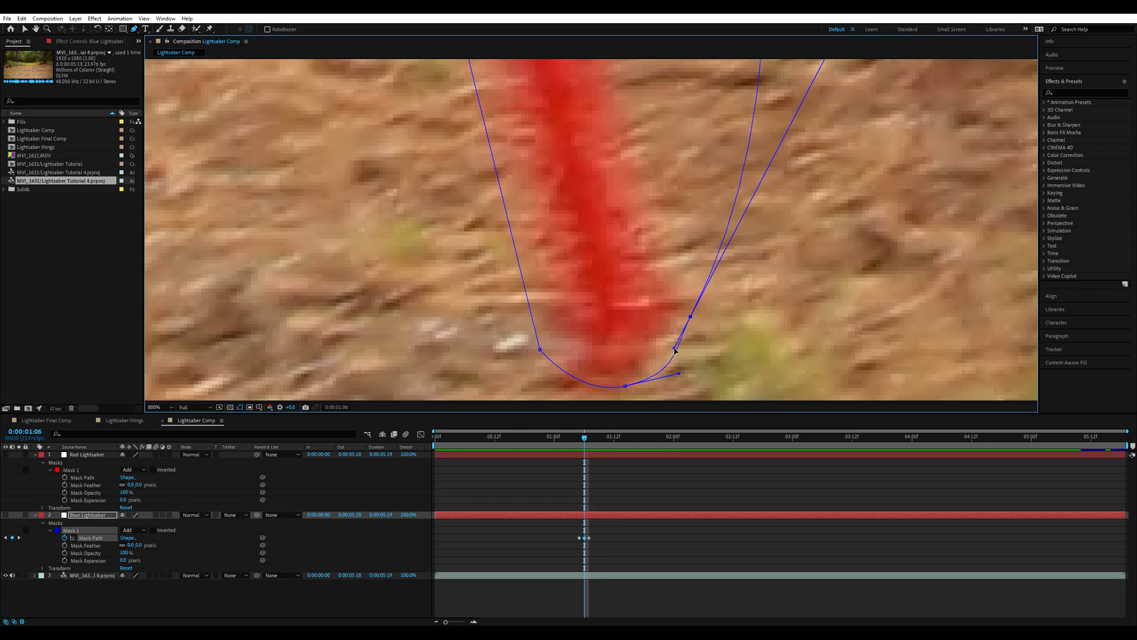
key("comma")
key("comma")
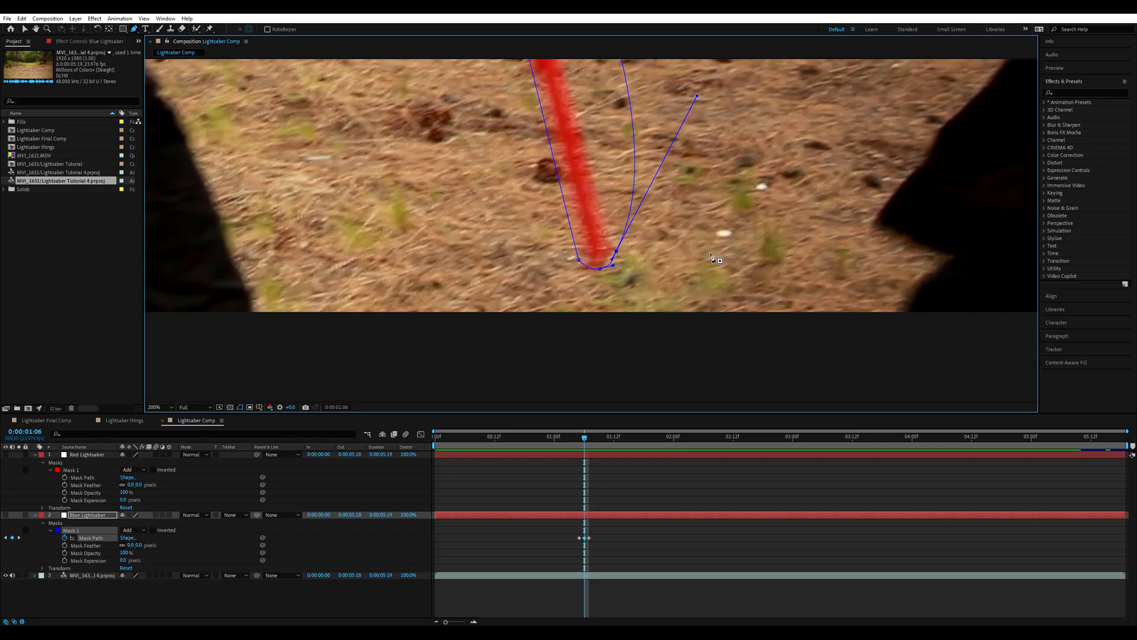
key("period")
key("period")
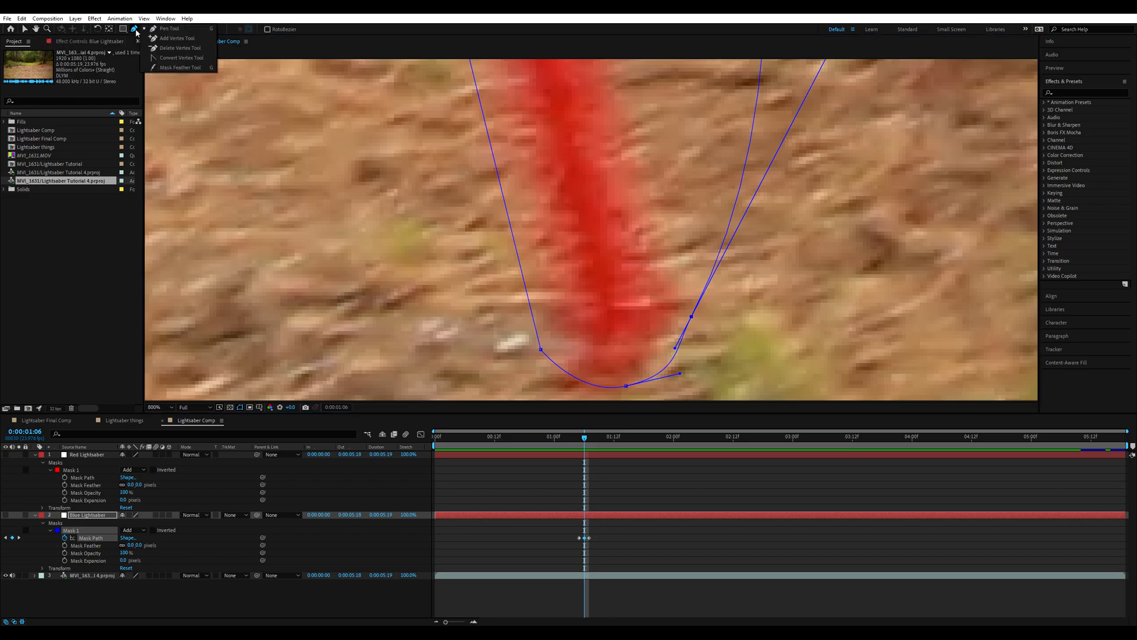
Convert the Blue Lightsaber mask's right-hand tip point back to a corner and return to the Selection tool
key("g")
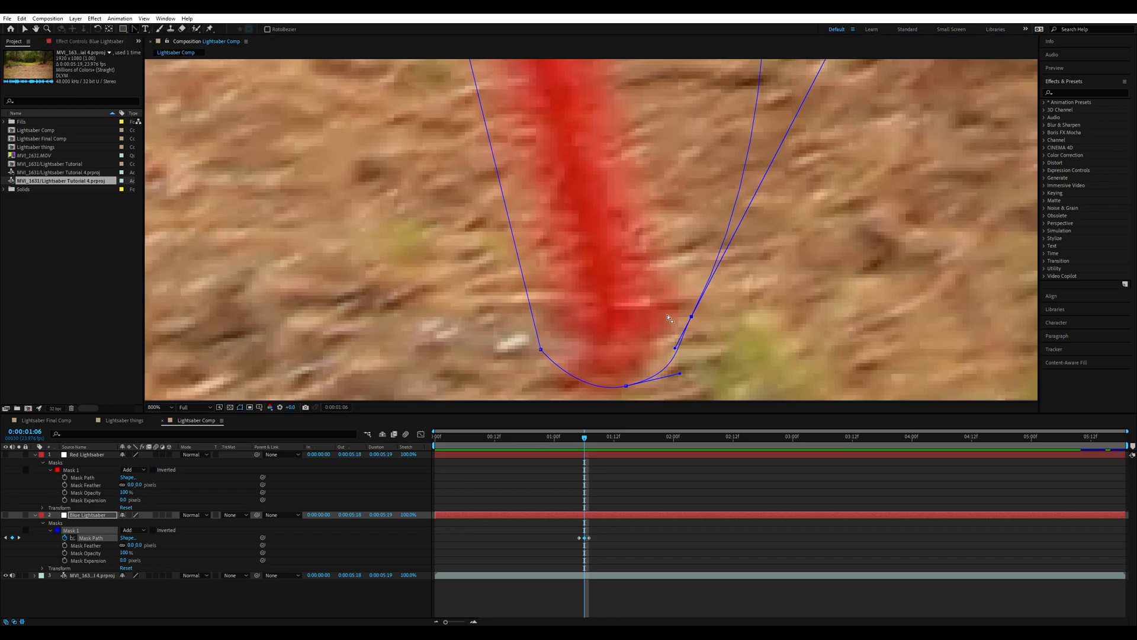
left_click(692, 317)
left_click(691, 317)
left_click(691, 317)
left_click_drag(691, 318, 694, 332)
left_click(24, 29)
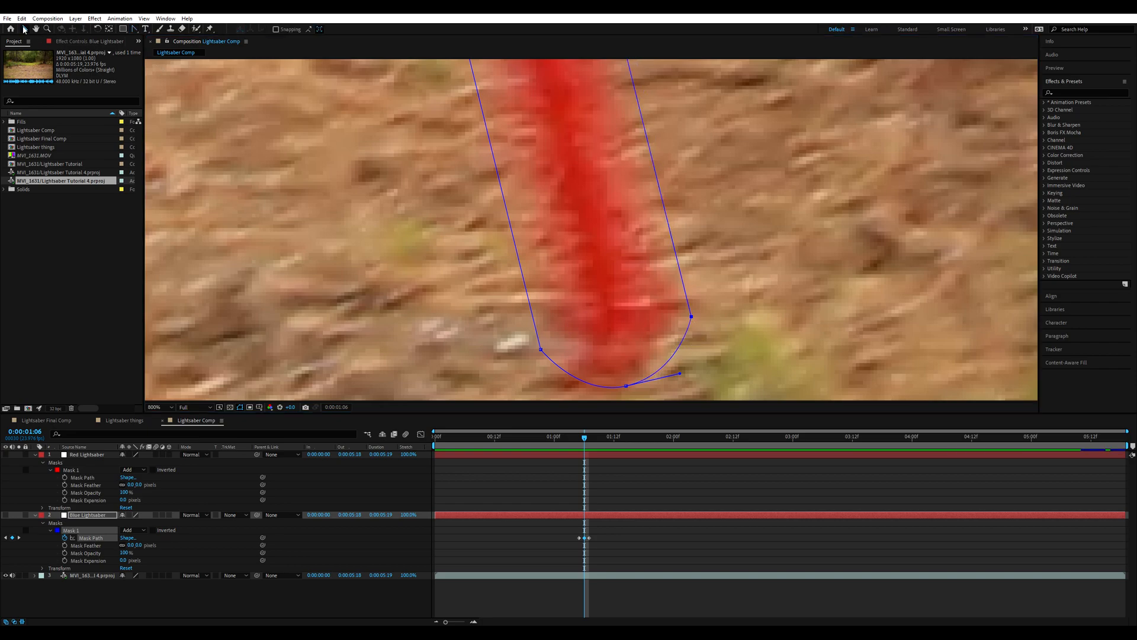
scroll(717, 117, "down", 5)
scroll(648, 333, "up", 3)
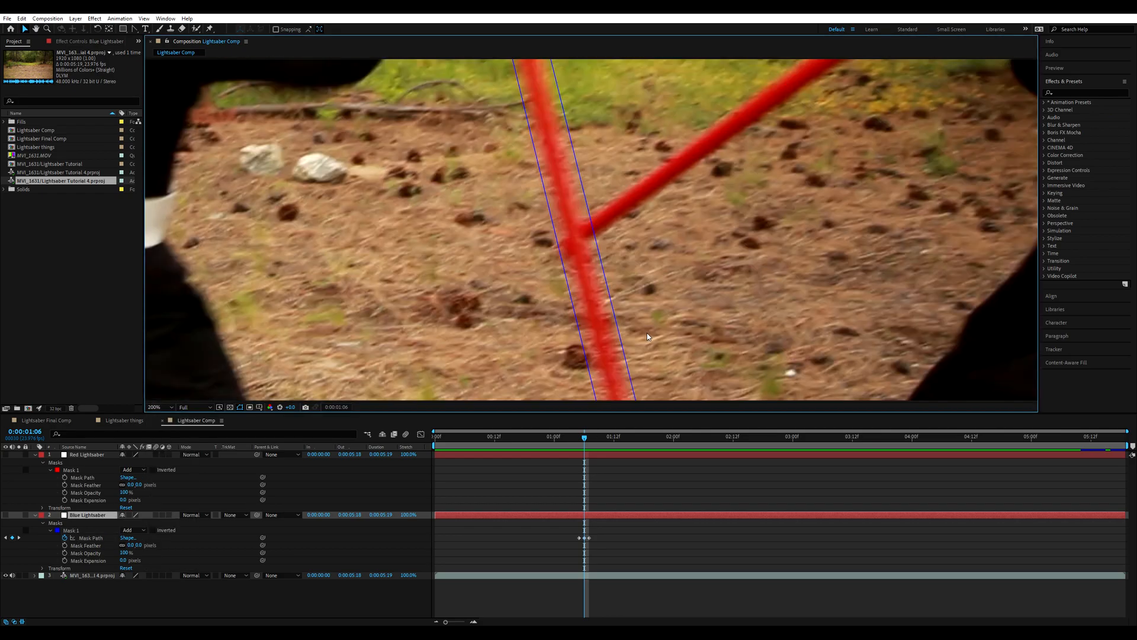
scroll(731, 254, "up", 2)
scroll(646, 275, "down", 4)
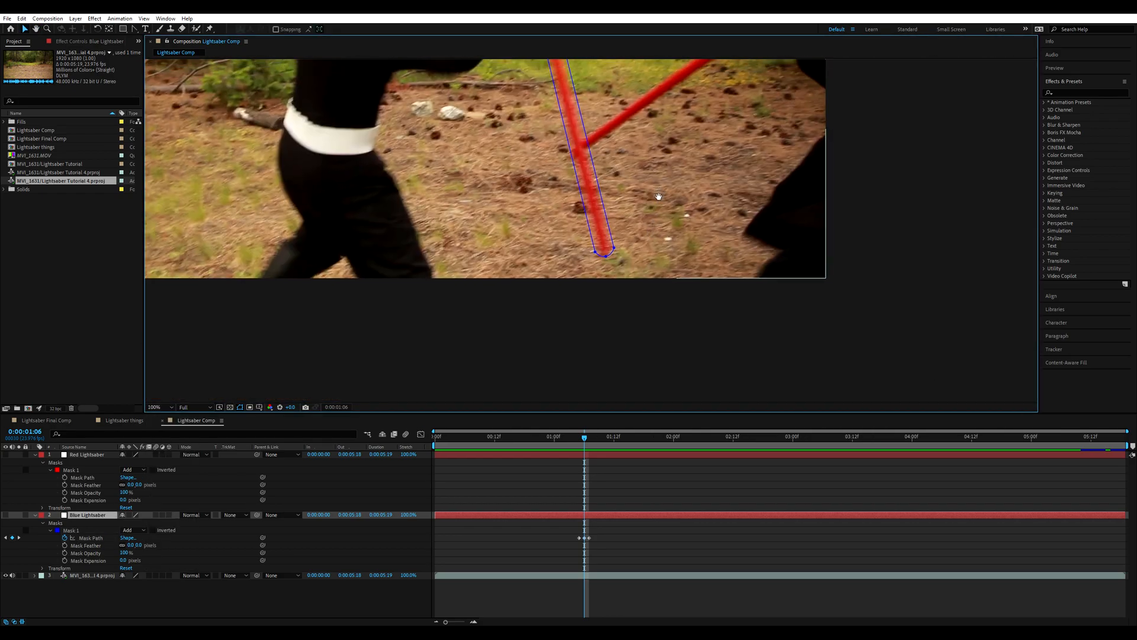
scroll(605, 240, "up", 2)
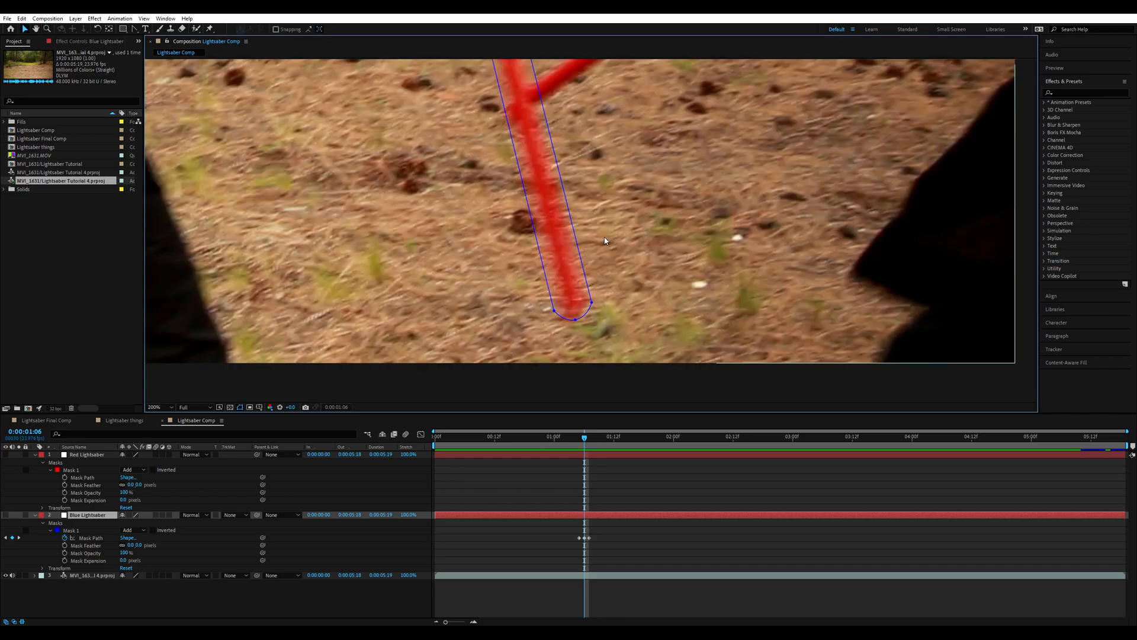
left_click(594, 306)
scroll(615, 302, "down", 2)
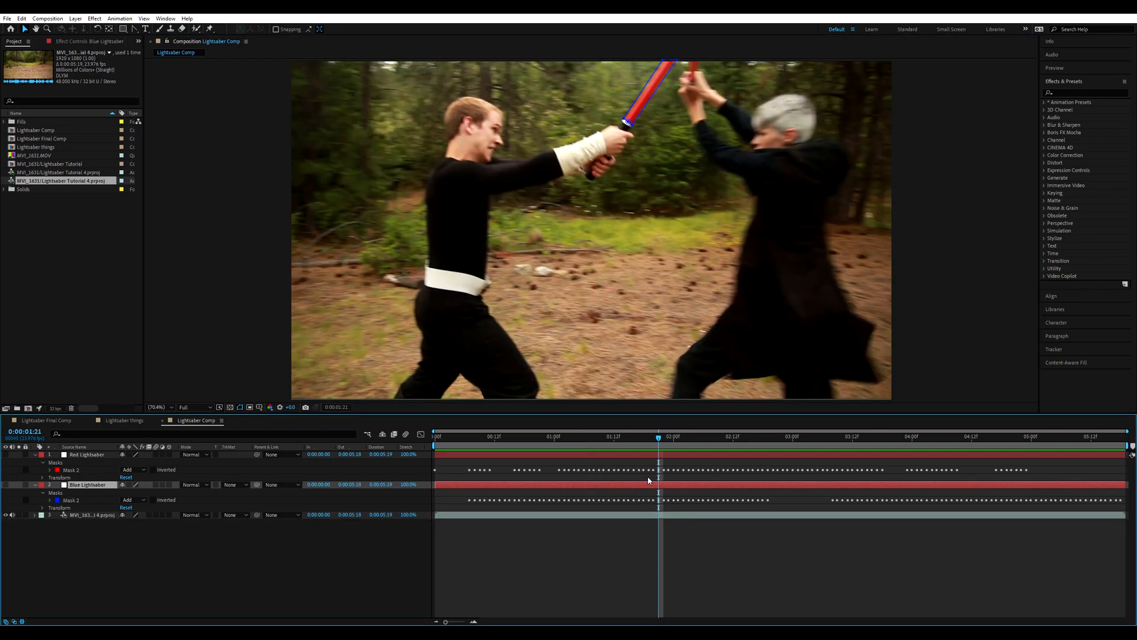
Go to 0:00:02:13 and temporarily show the Red Lightsaber solid to check where its mask overlaps the fighter's body
left_click_drag(660, 441, 738, 438)
left_click(776, 455)
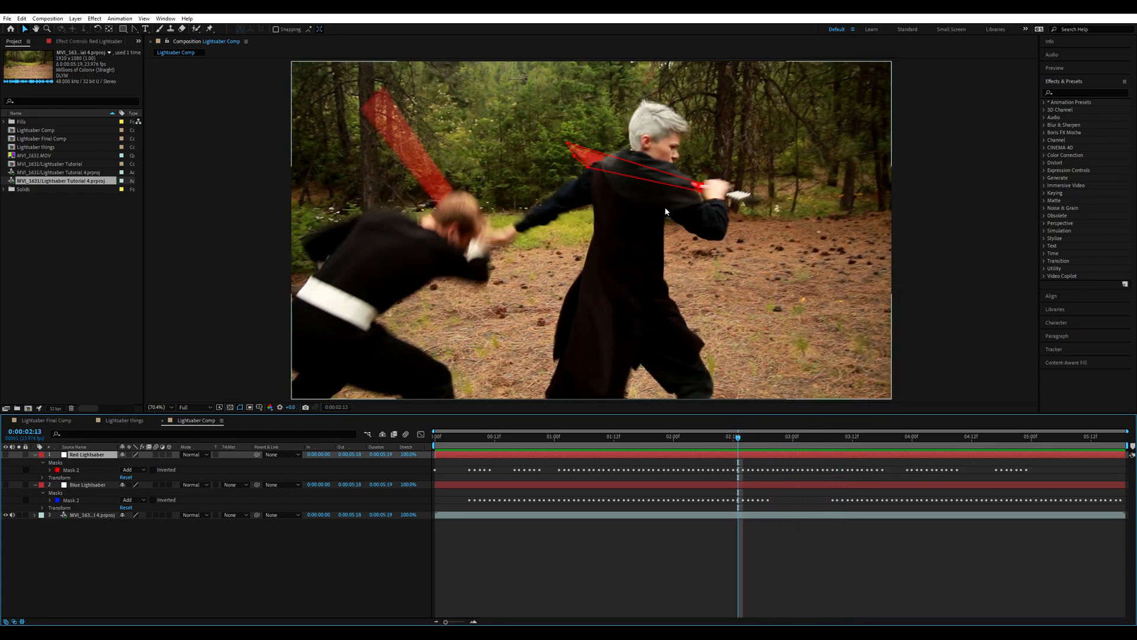
scroll(666, 214, "up", 3)
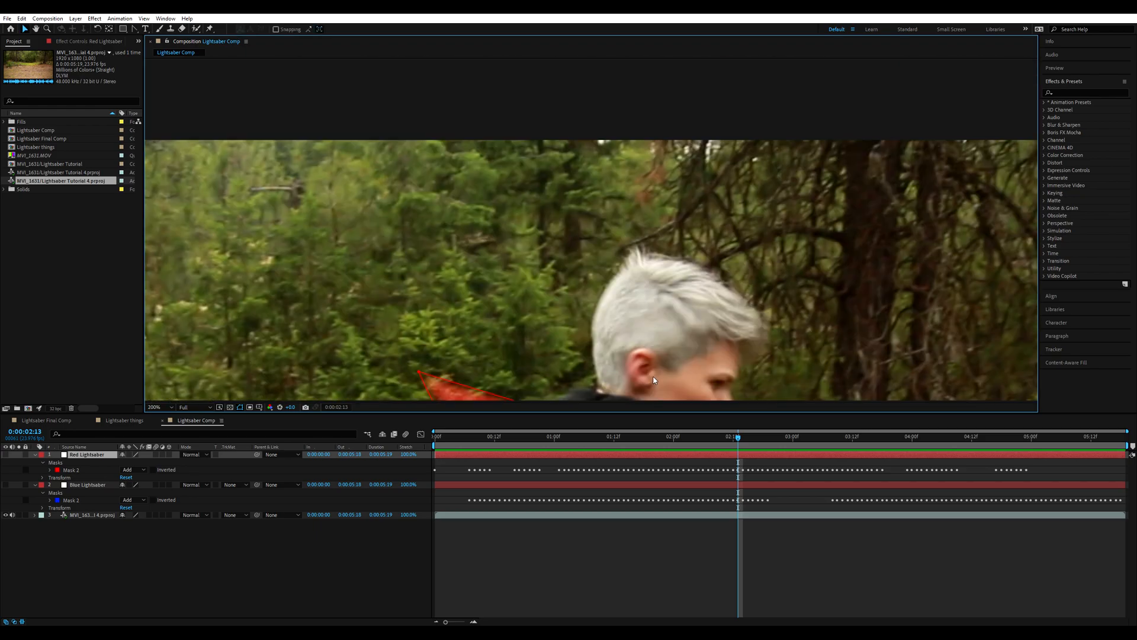
left_click_drag(654, 379, 615, 190)
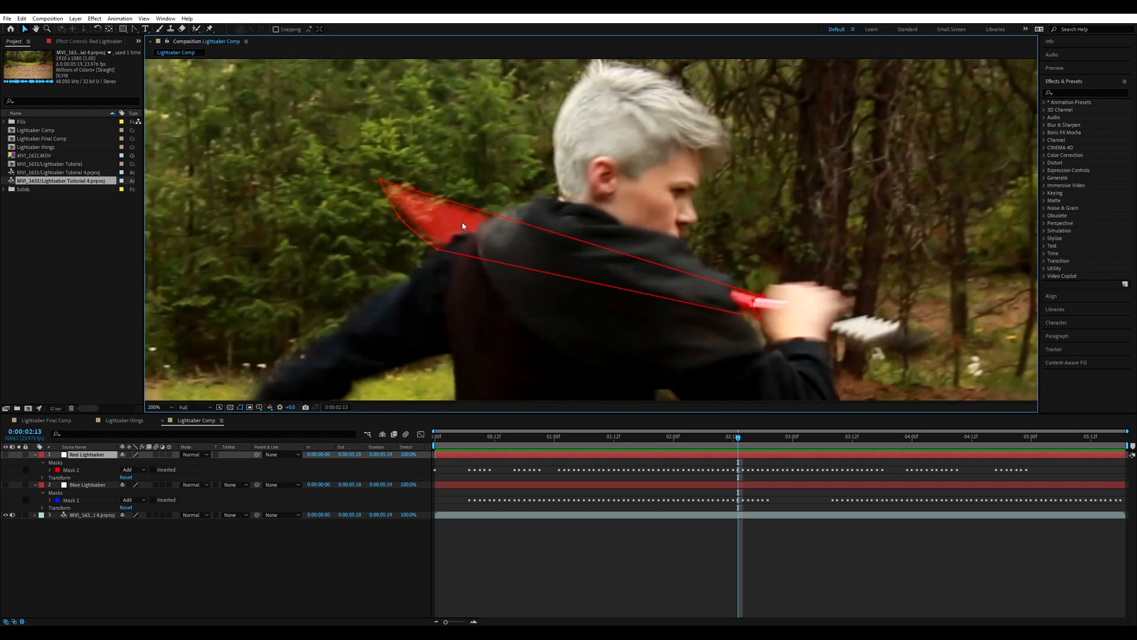
left_click(5, 454)
scroll(682, 315, "down", 2)
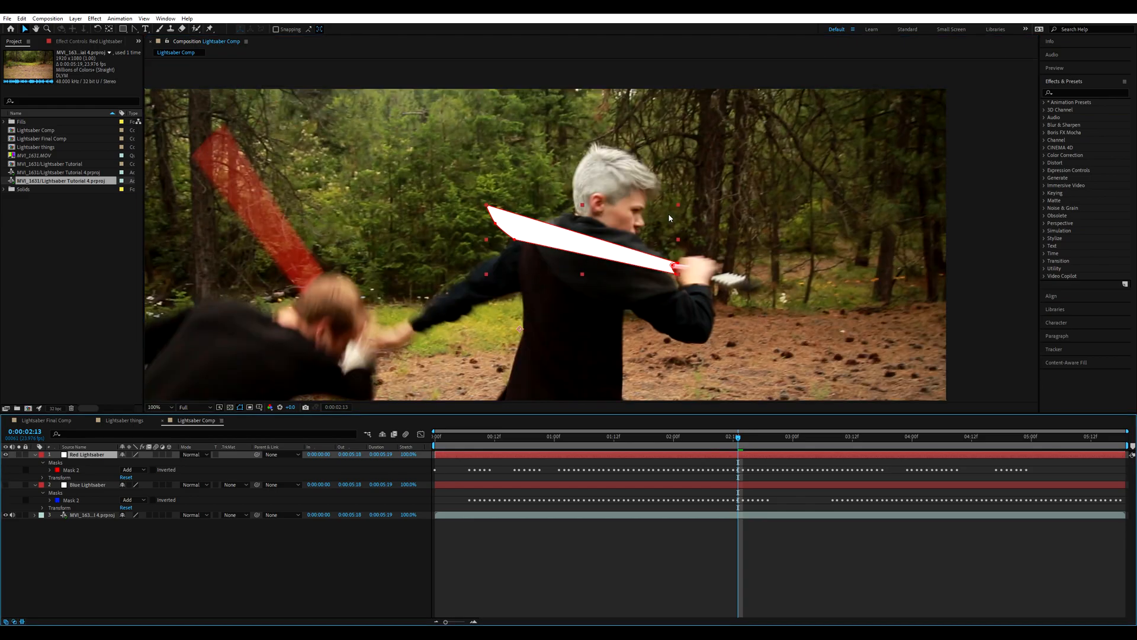
left_click(6, 454)
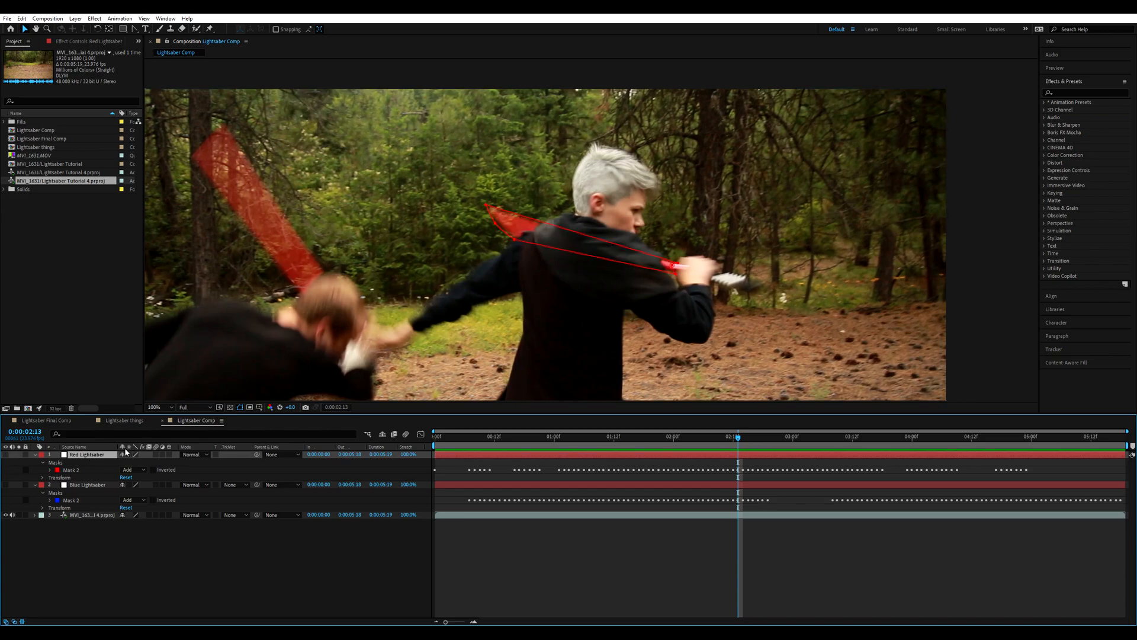
Draw a small four-sided second mask on the Red Lightsaber layer and move it over the blade section hidden behind the fighter's shoulder
left_click(134, 29)
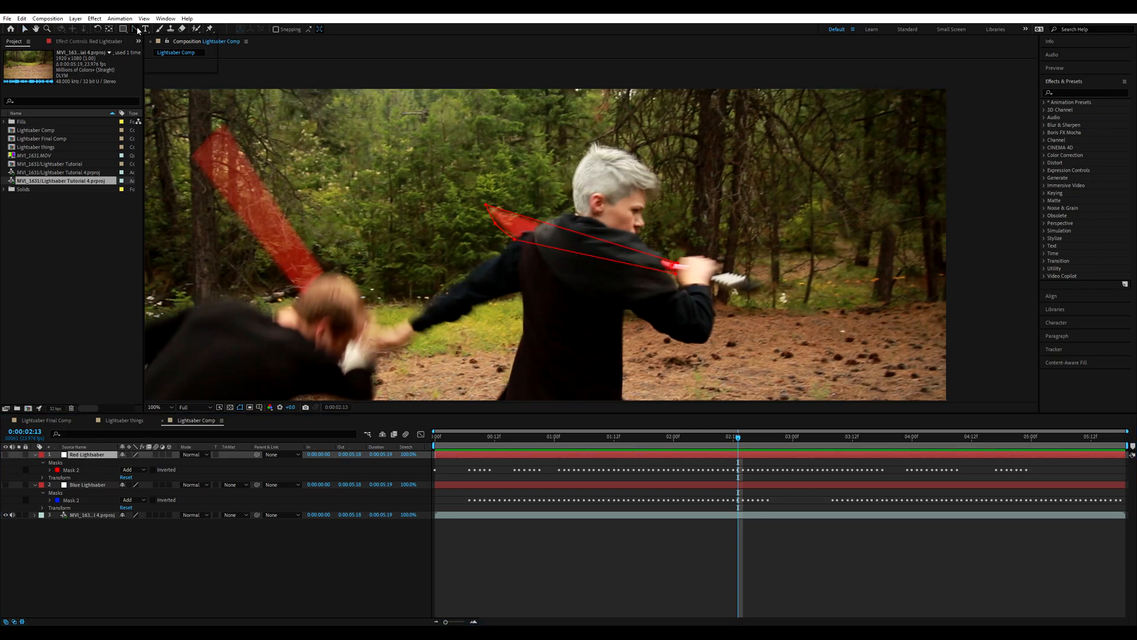
left_click(385, 142)
left_click(443, 141)
left_click(443, 180)
left_click(384, 176)
left_click(385, 142)
left_click(388, 141)
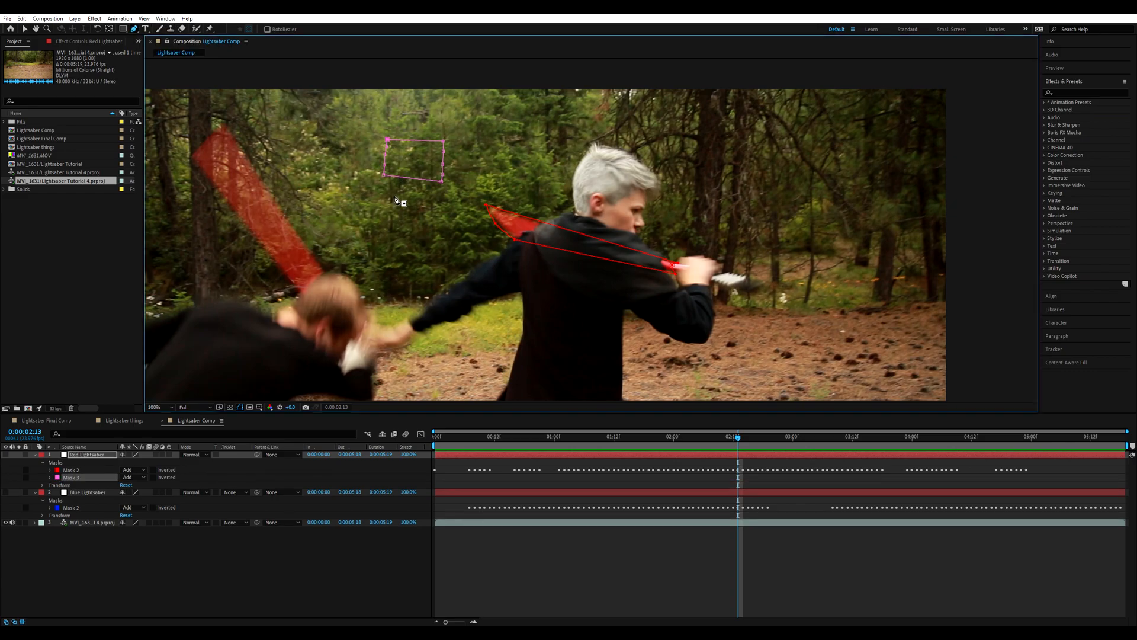
left_click(26, 29)
left_click_drag(355, 117, 648, 259)
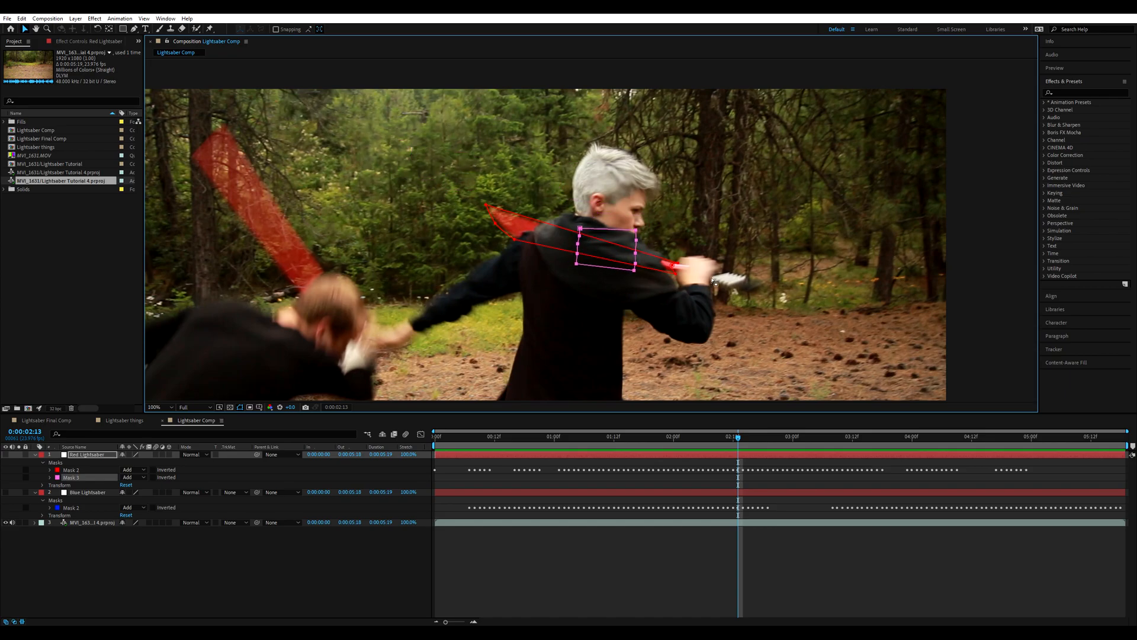
Start keyframing the Mask Path of the Red Lightsaber's Mask 3 and pull its lower-right corner out to the fighter's sleeve
left_click(50, 478)
left_click(65, 485)
scroll(660, 267, "up", 2)
left_click_drag(655, 212, 650, 211)
left_click_drag(604, 275, 684, 296)
left_click(609, 453)
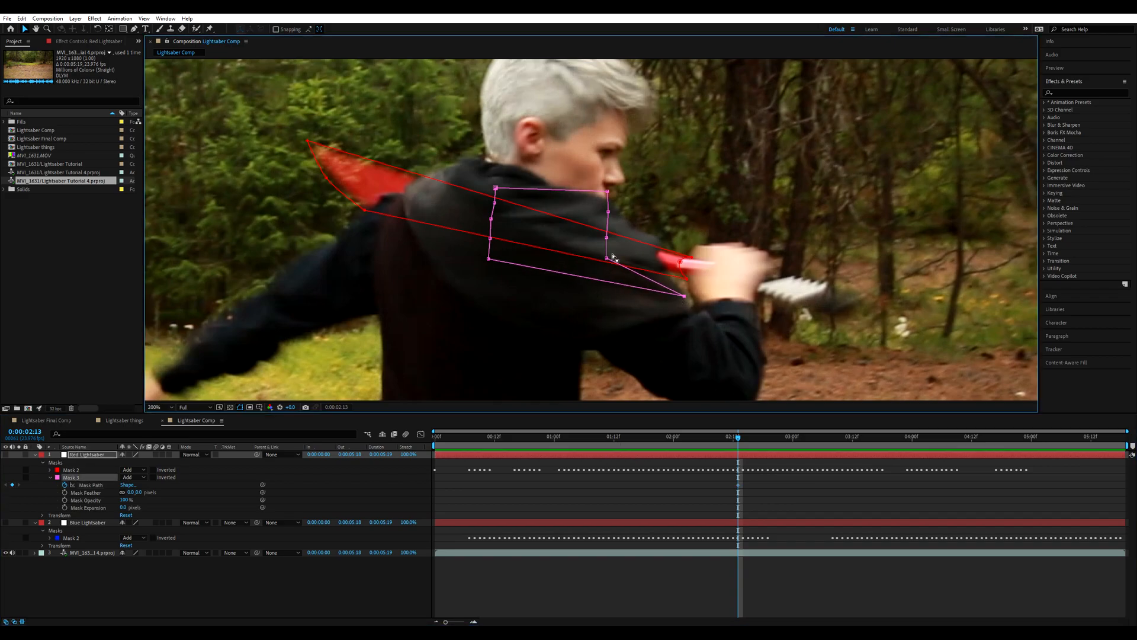
Fit Mask 3's right-hand points to the sleeve edge where the red blade emerges near the fighter's hand
left_click_drag(607, 259, 665, 269)
left_click_drag(607, 237, 658, 254)
left_click_drag(609, 212, 662, 243)
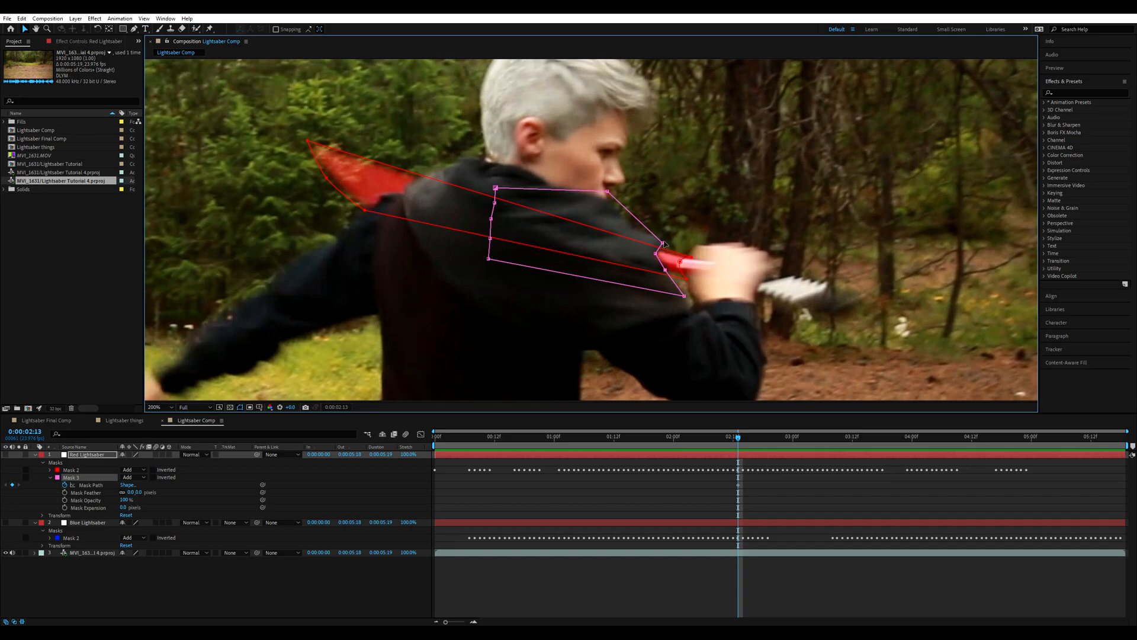
key("period")
left_click_drag(739, 261, 736, 260)
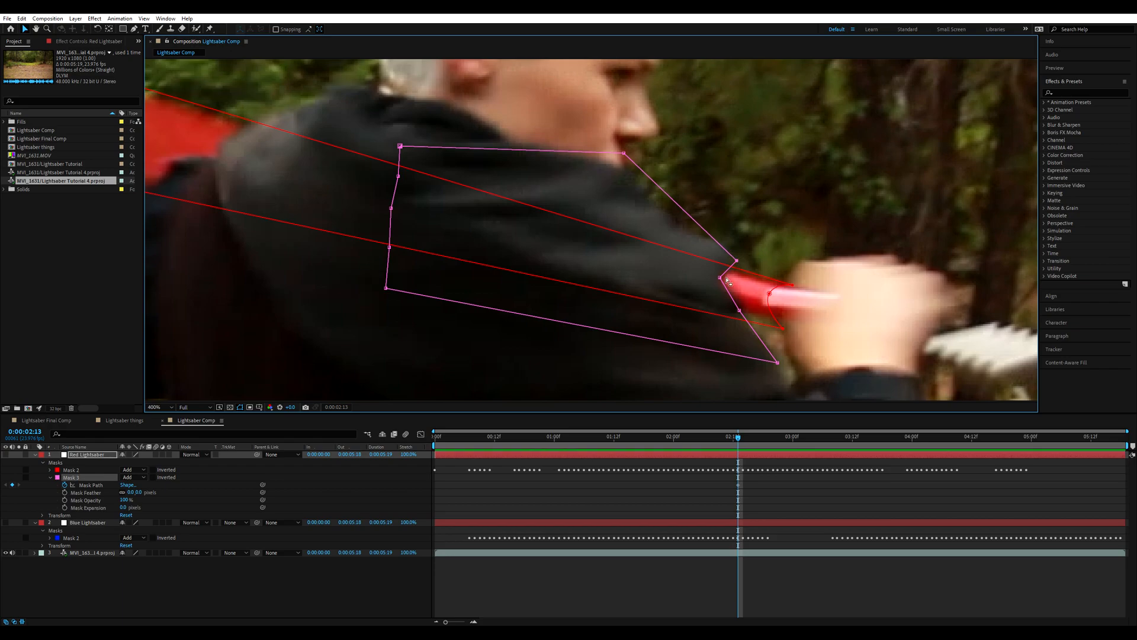
Set Mask 3's feather to 5 pixels and reshape its upper points along the fighter's hood and shoulder
left_click(138, 492)
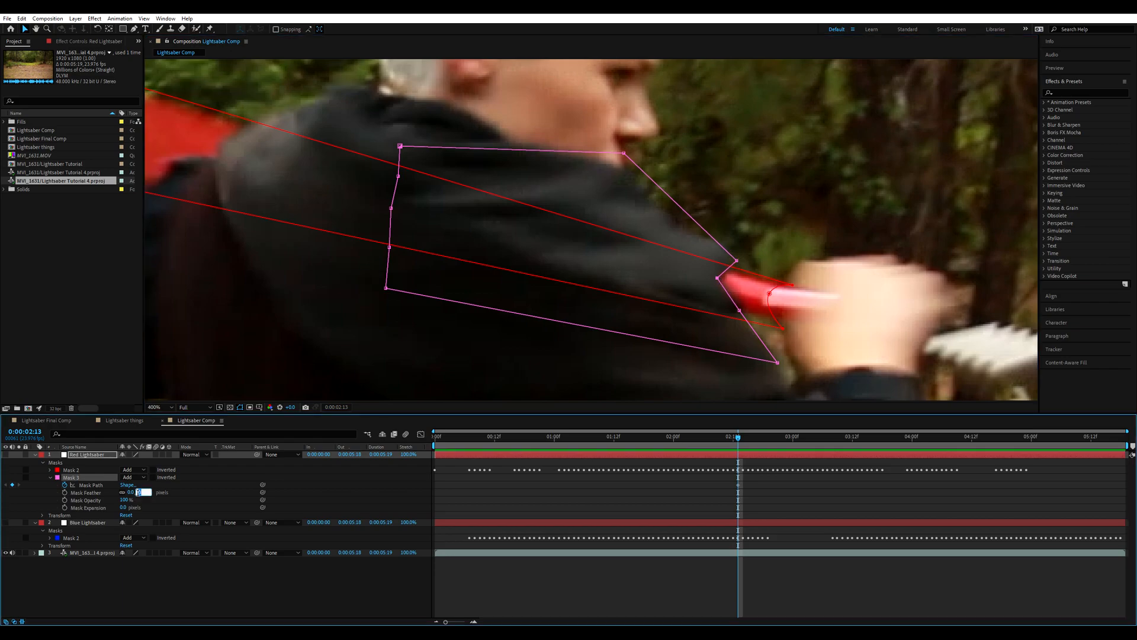
key("Return")
left_click_drag(625, 155, 615, 161)
left_click_drag(400, 146, 390, 92)
left_click_drag(399, 173, 272, 103)
left_click_drag(390, 207, 443, 190)
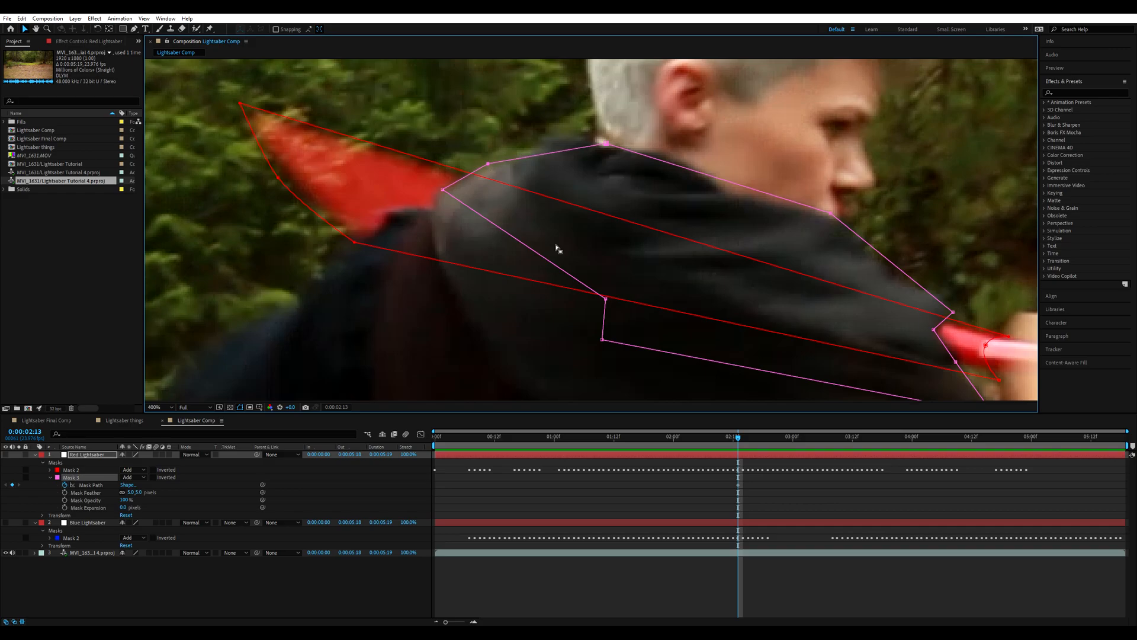
Fit Mask 3's left-hand points around the back of the shoulder where the red blade disappears behind the body
left_click_drag(605, 298, 423, 208)
left_click_drag(602, 339, 349, 246)
left_click_drag(488, 164, 429, 207)
left_click_drag(605, 142, 507, 158)
key("comma")
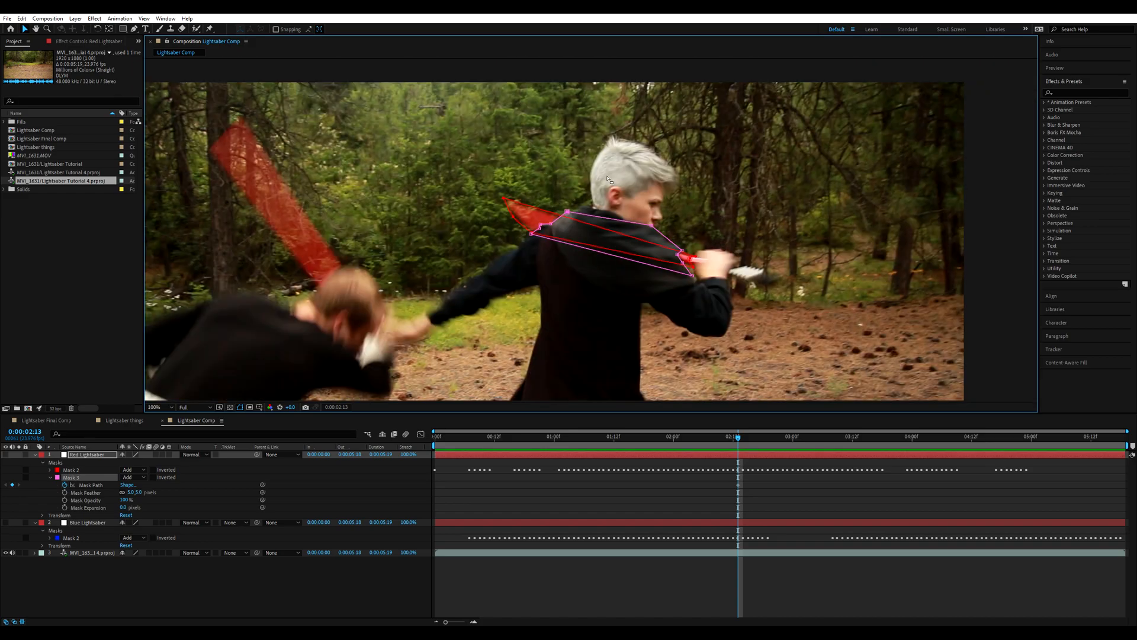
key("period")
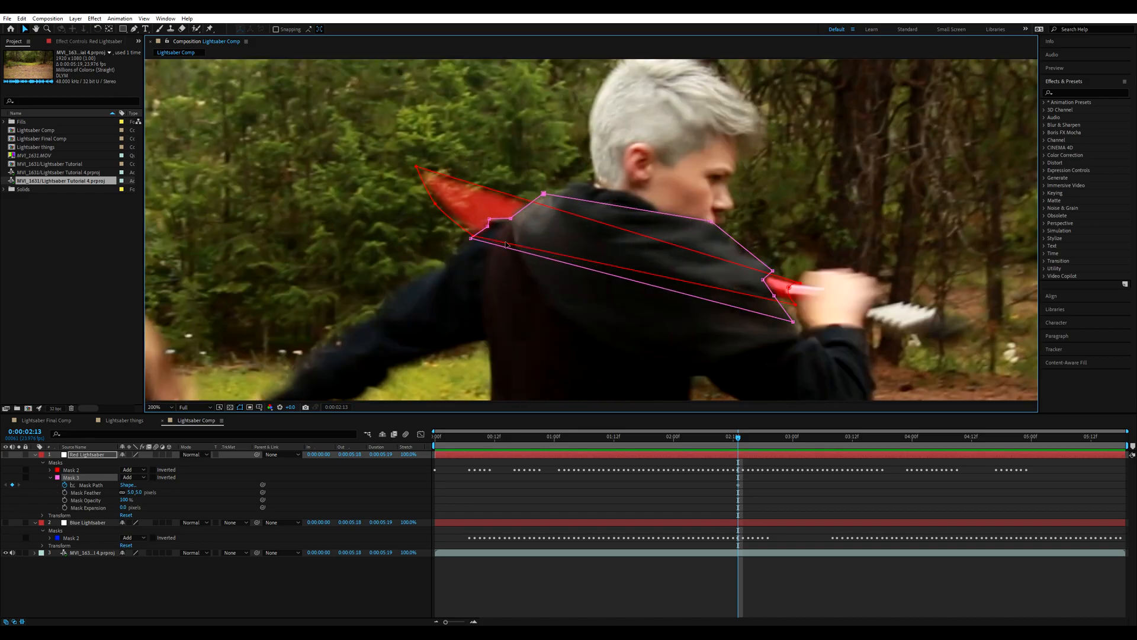
left_click_drag(468, 243, 455, 253)
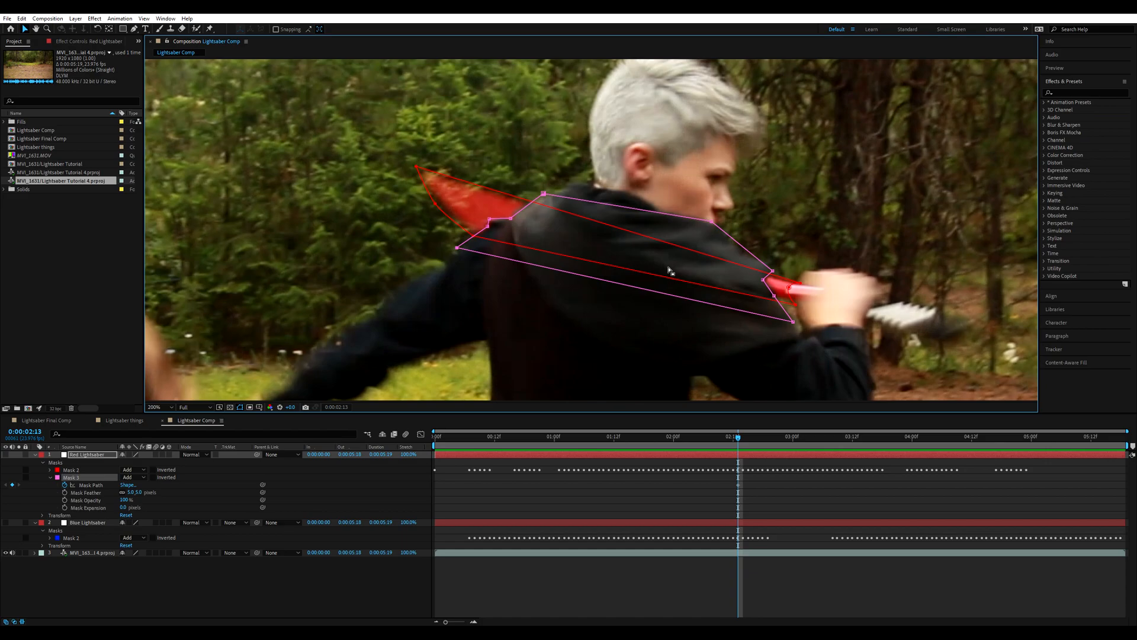
Show the Red Lightsaber layer and set Mask 3's mode to Subtract
left_click(5, 454)
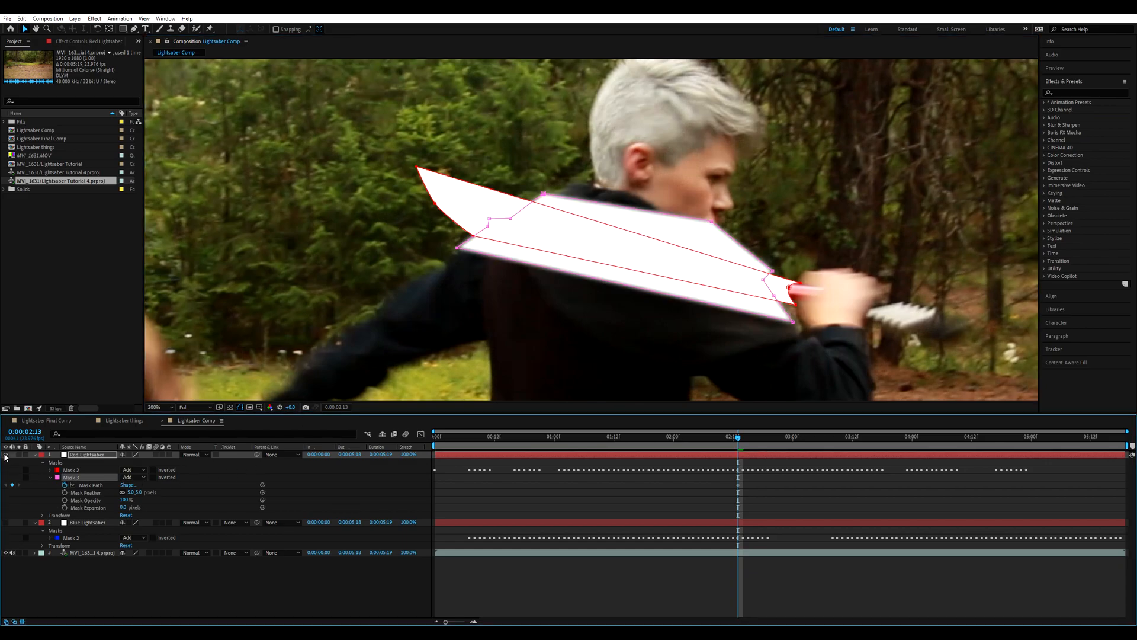
left_click(139, 478)
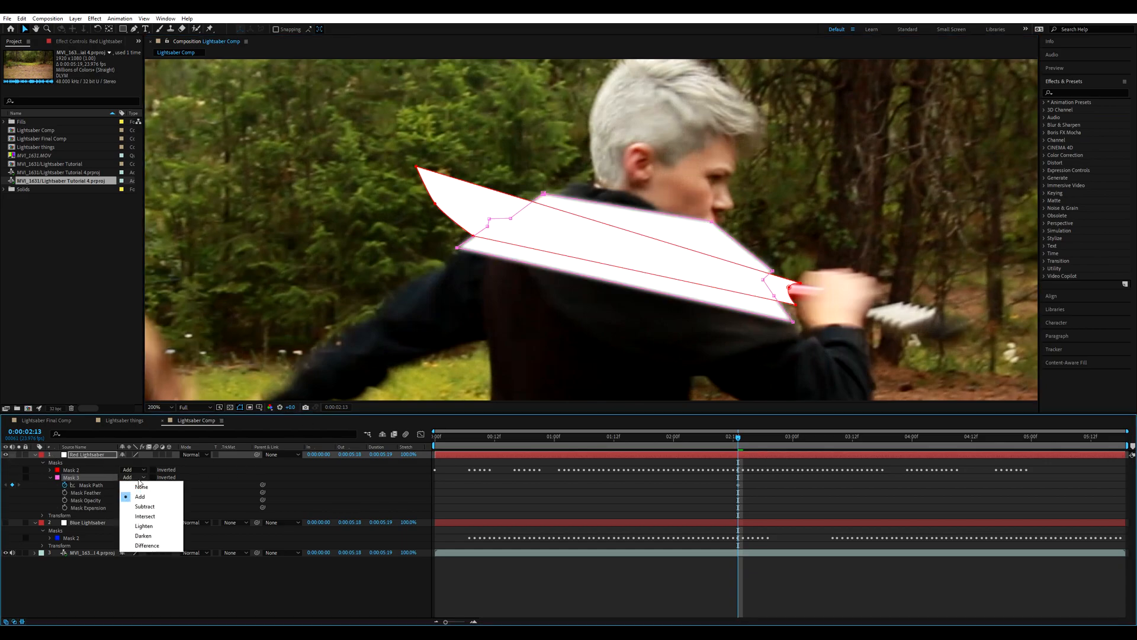
left_click(142, 507)
left_click(303, 588)
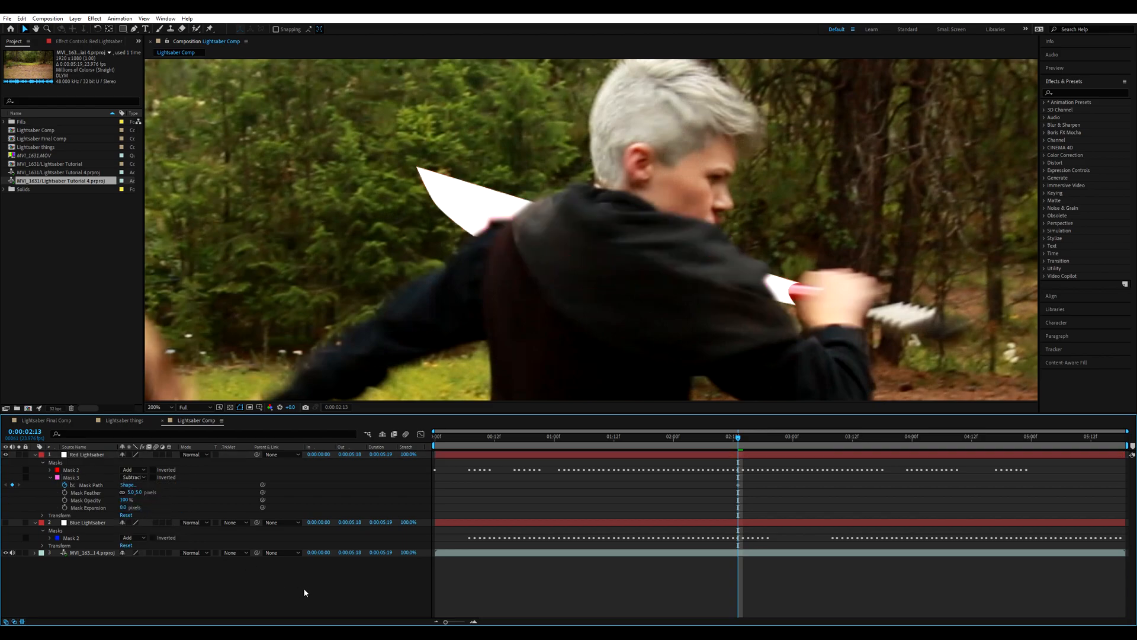
Check the cut-out edges on the shoulder in close-up and reduce Mask 3's feather to 3 pixels
scroll(717, 270, "up", 2)
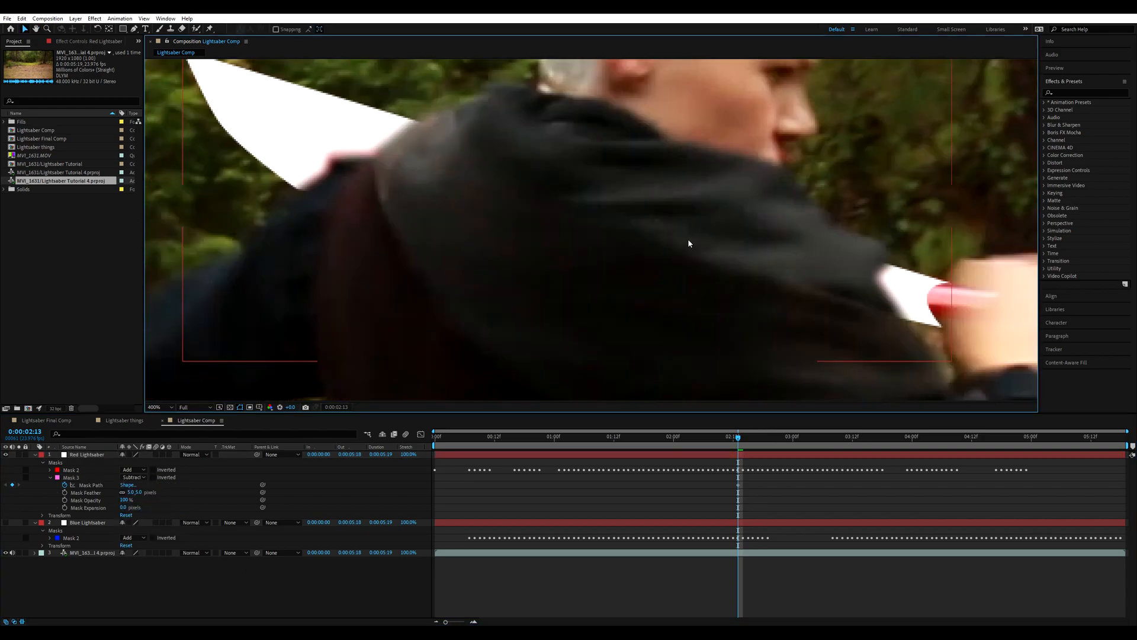
left_click(766, 262)
left_click(330, 159)
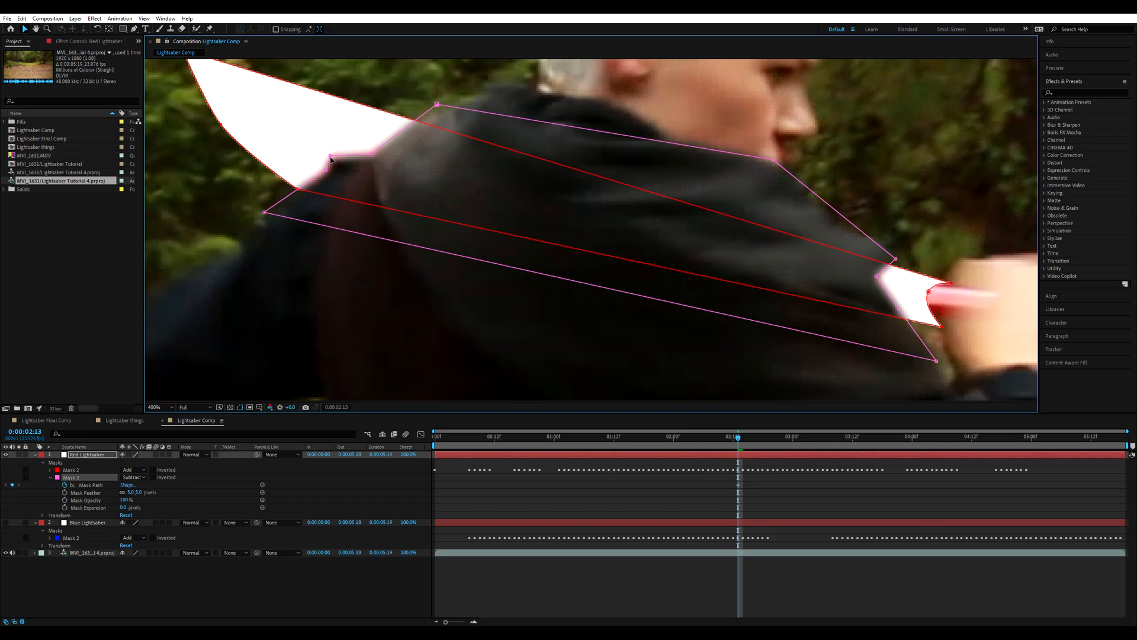
left_click(138, 492)
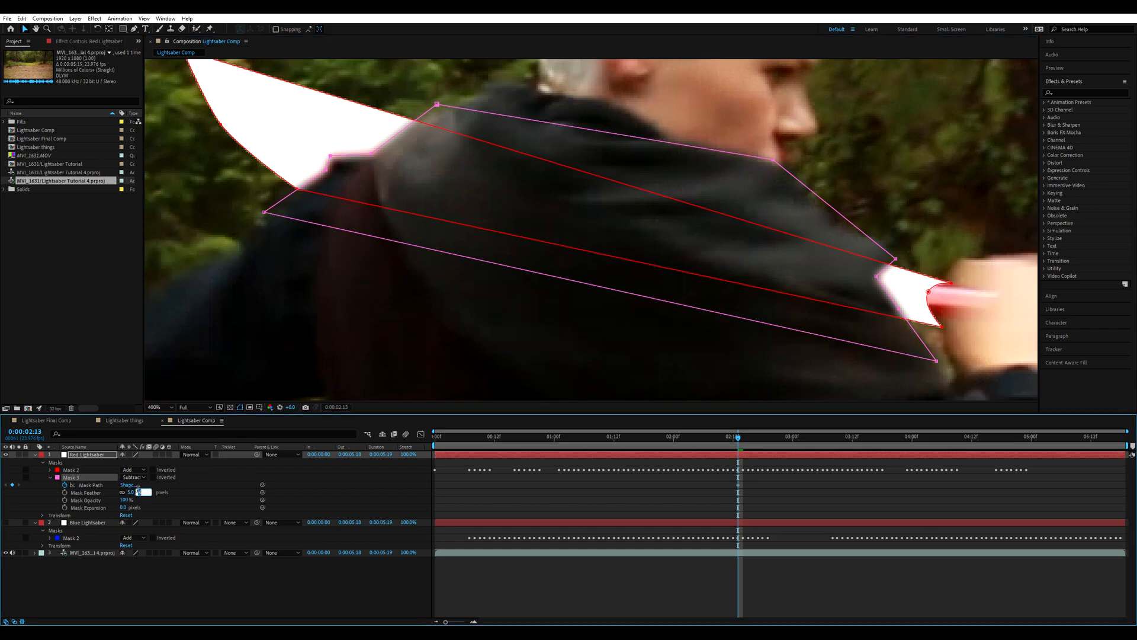
type("3")
key("Return")
left_click(407, 253)
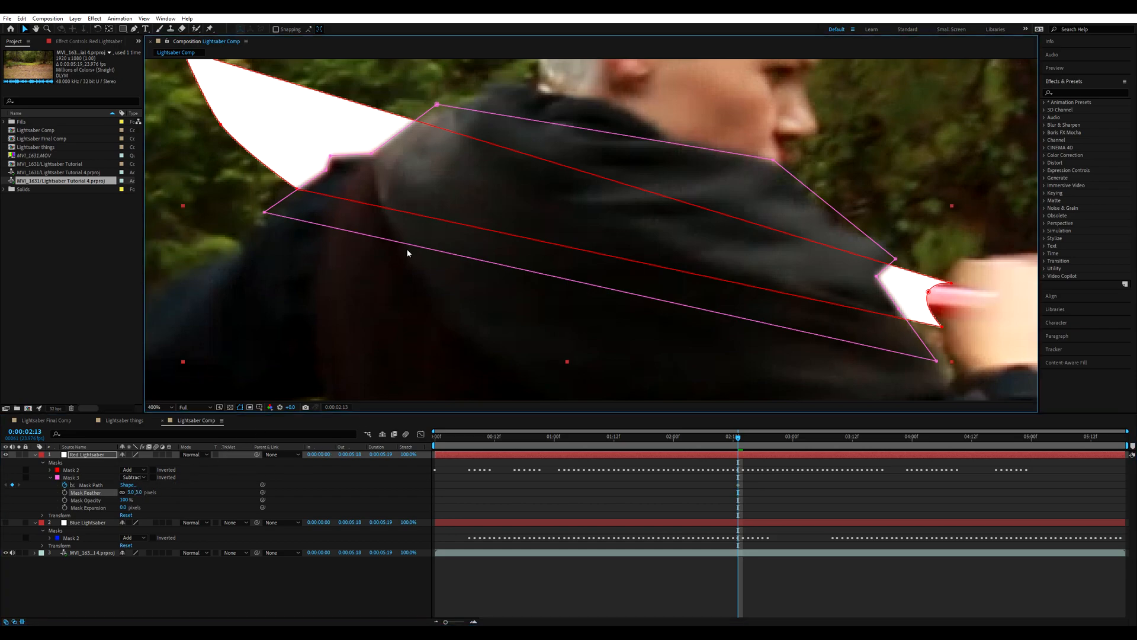
scroll(549, 218, "down", 4)
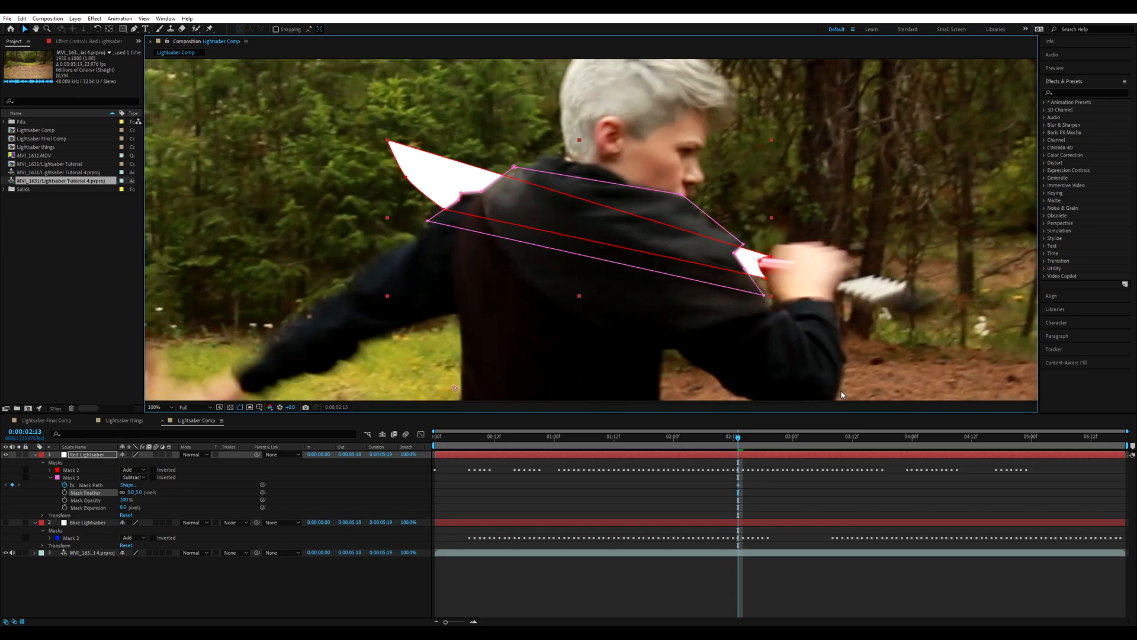
left_click(779, 267)
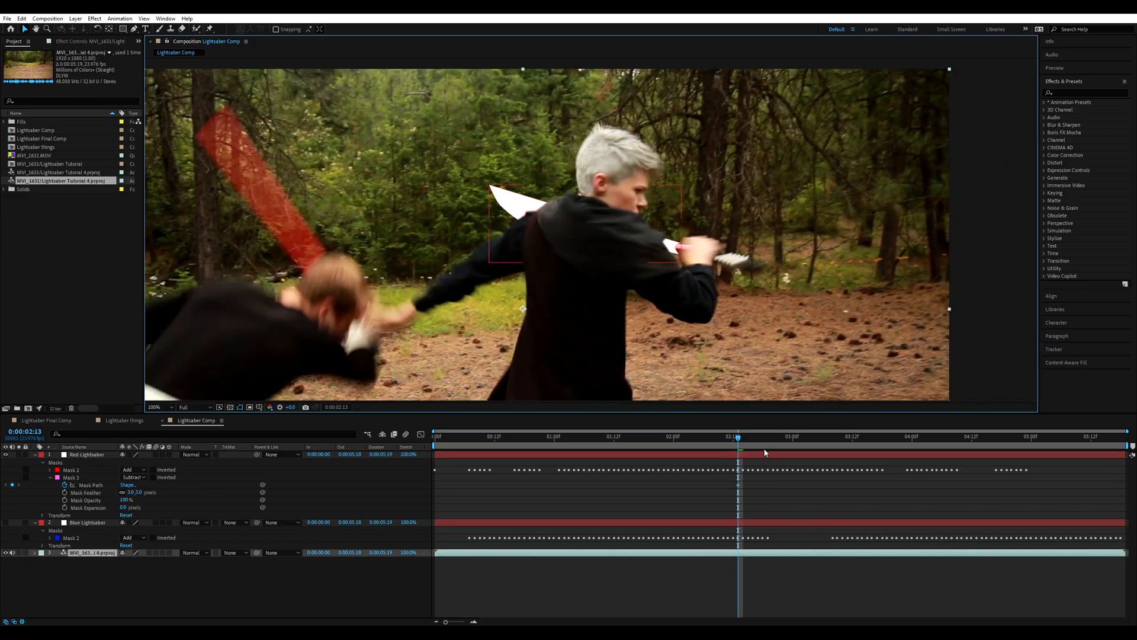
Go to 0:00:02:14 and move the whole of Mask 3 above the frame, away from the red blade
left_click_drag(738, 442, 741, 441)
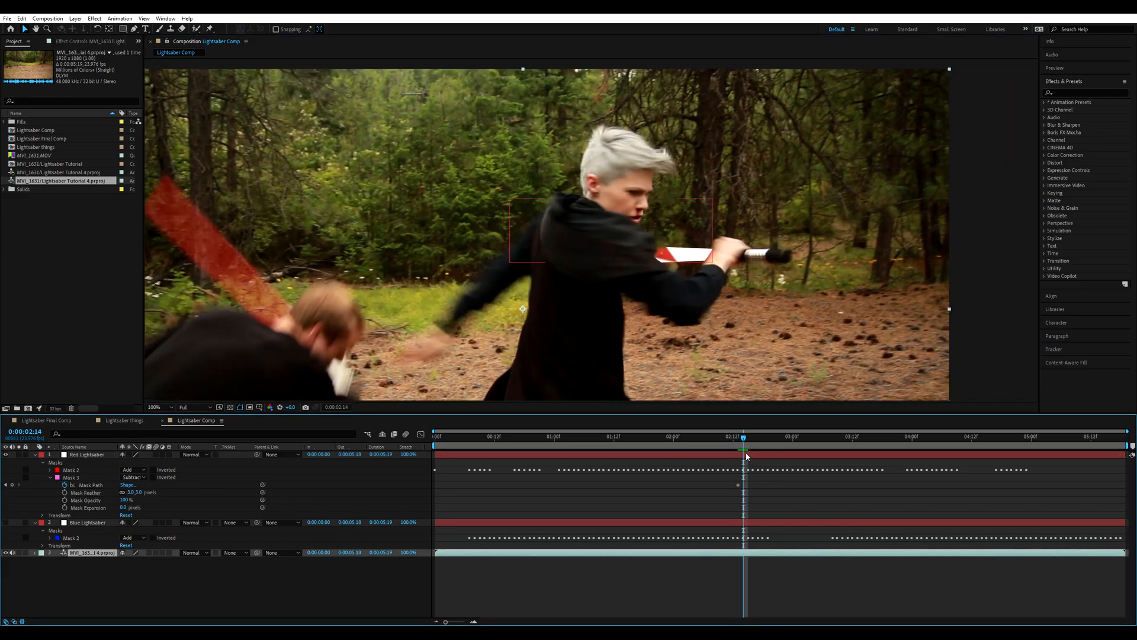
left_click(554, 200)
double_click(555, 200)
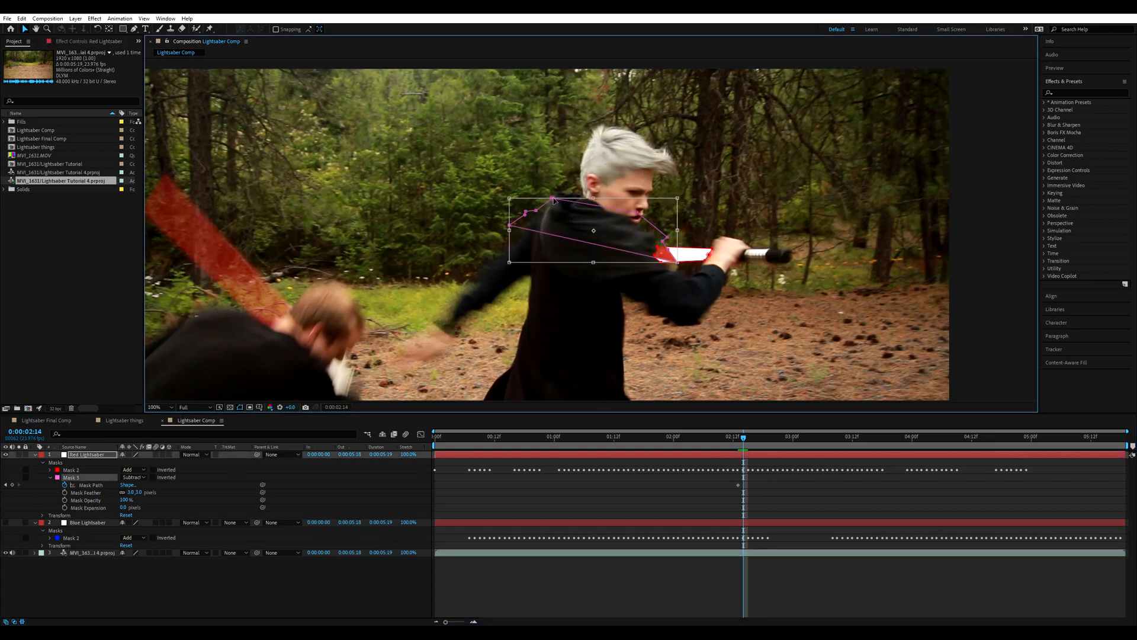
scroll(584, 208, "down", 2)
left_click_drag(606, 223, 592, 110)
Go to 0:00:02:12, move the whole of Mask 3 above the frame and fit the composition in the view
left_click_drag(744, 439, 737, 442)
double_click(573, 218)
left_click_drag(615, 221, 616, 122)
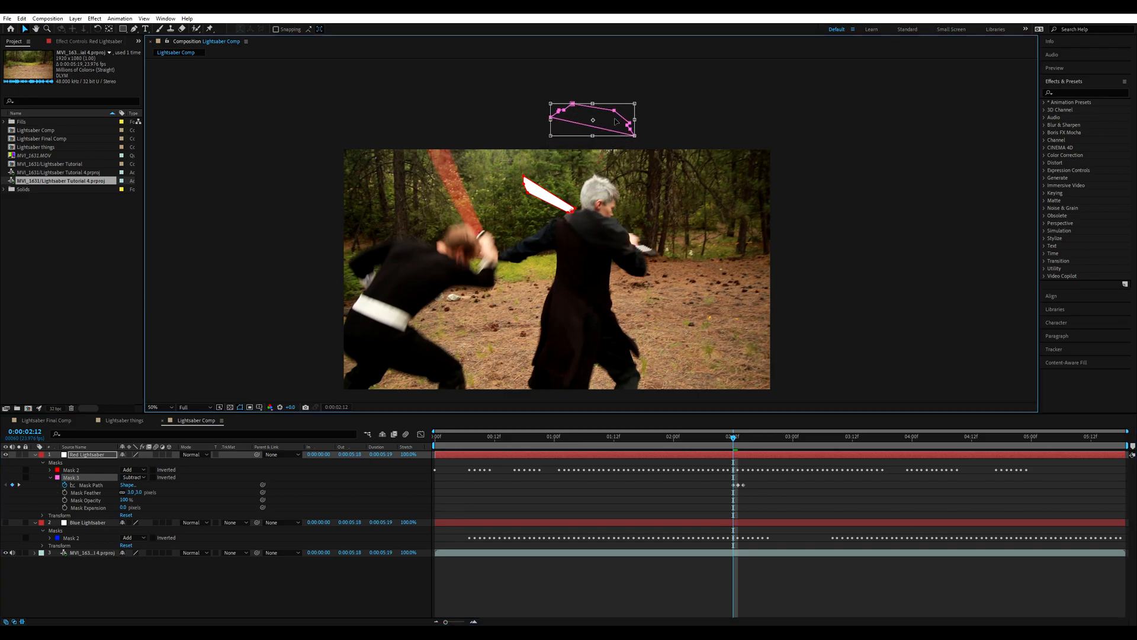
left_click(164, 407)
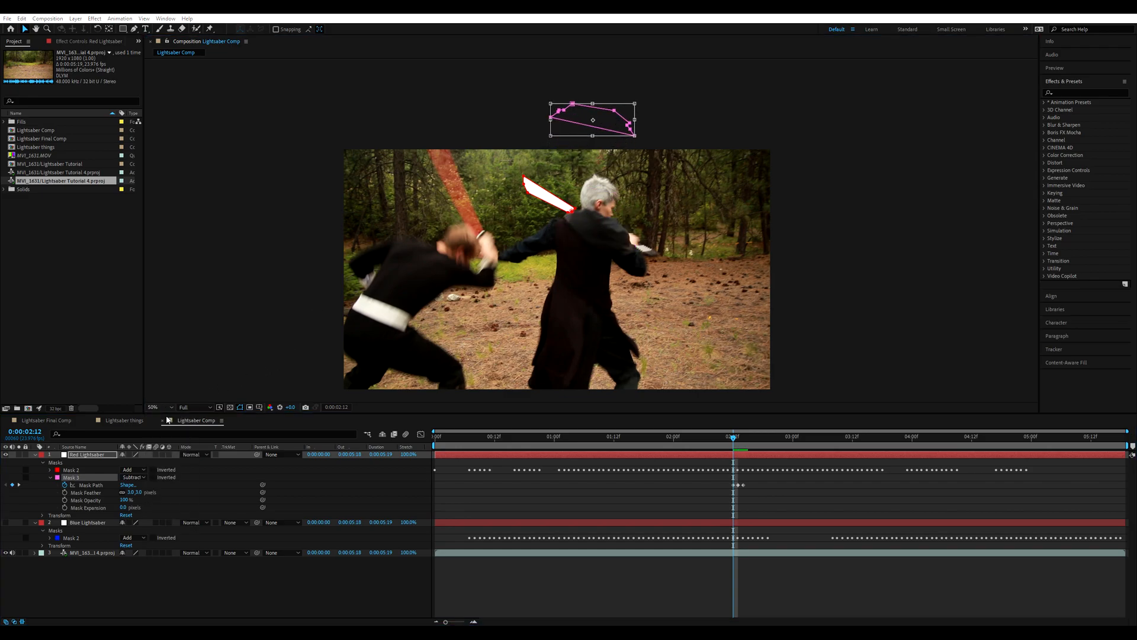
left_click(168, 416)
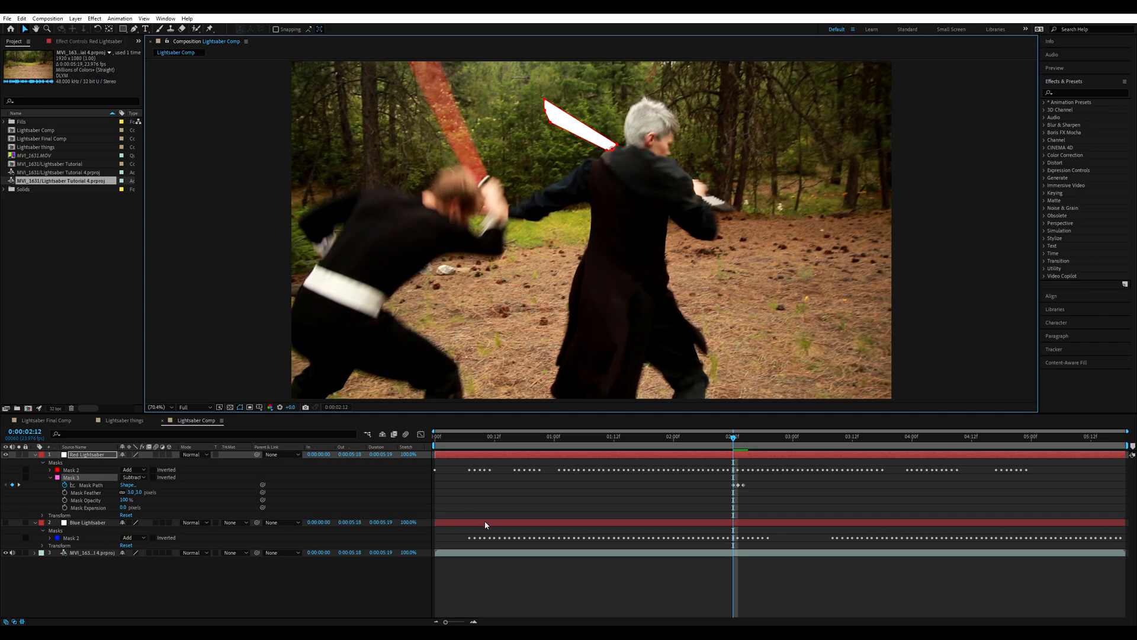
left_click(499, 495)
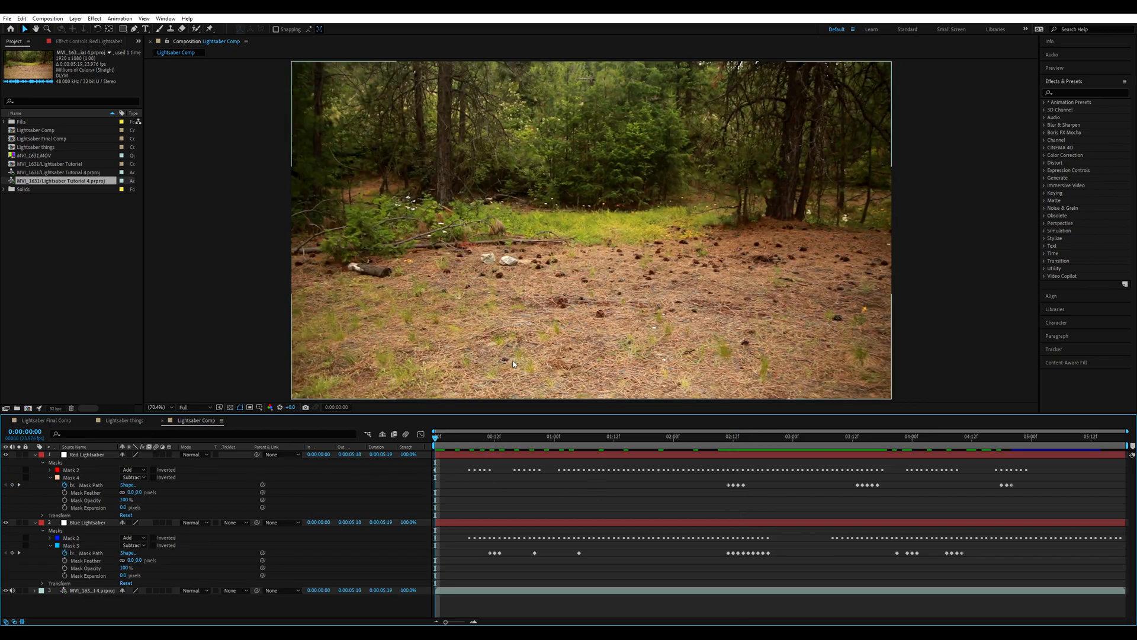
Collapse the Red and Blue Lightsaber layers' properties and preview the masked blades from the start
left_click(35, 455)
left_click(34, 462)
key("space")
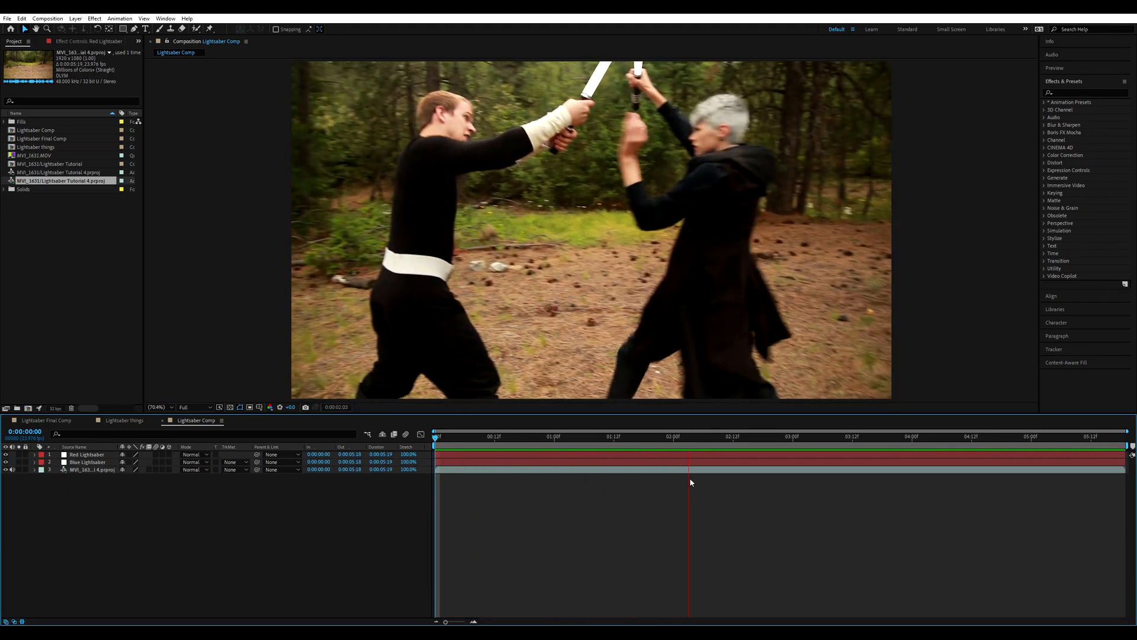
Examine the Blue Lightsaber mask at 0:00:00:16 in close-up, then fit the whole frame in the view again
left_click(498, 437)
left_click_drag(496, 435, 519, 444)
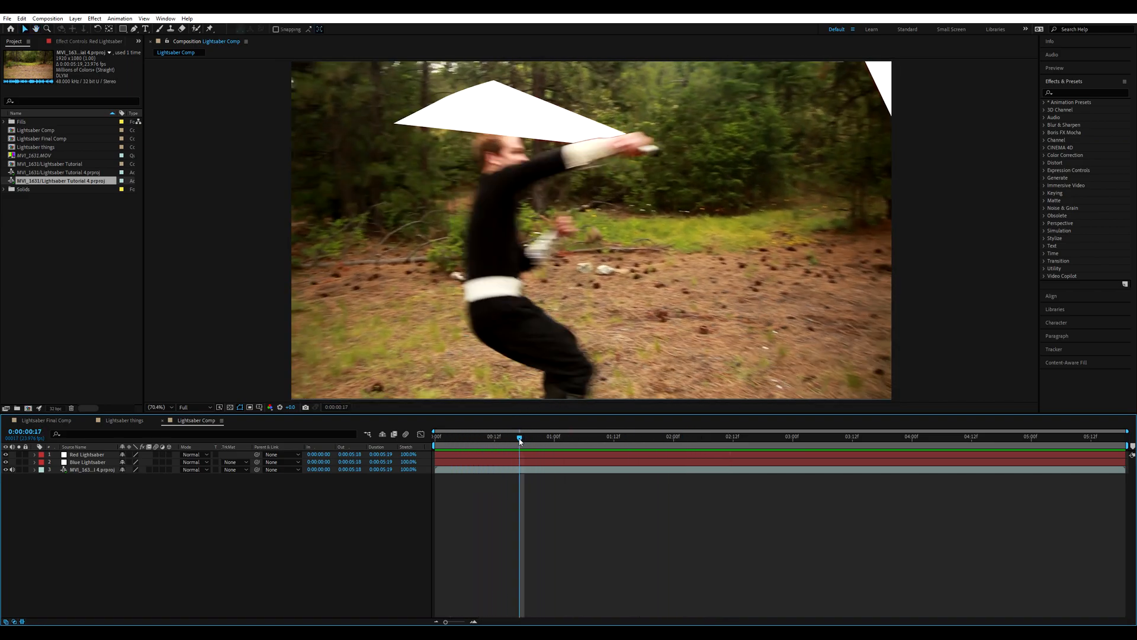
key("Page_Up")
left_click(519, 174)
scroll(519, 178, "up", 3)
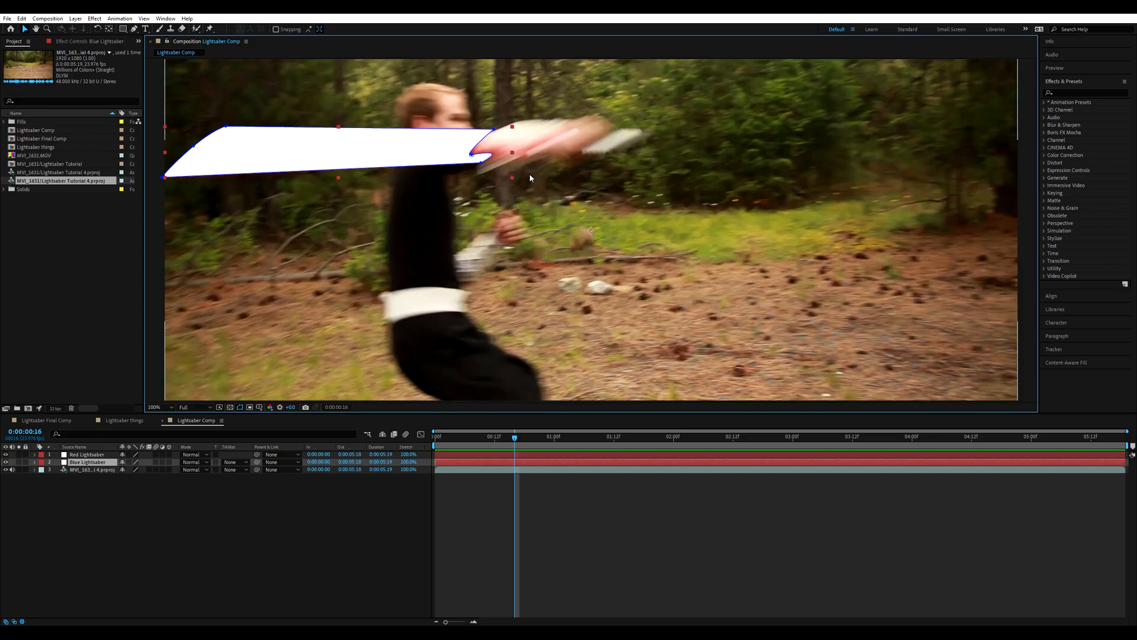
left_click_drag(532, 326, 613, 307)
left_click(714, 521)
scroll(622, 297, "down", 3)
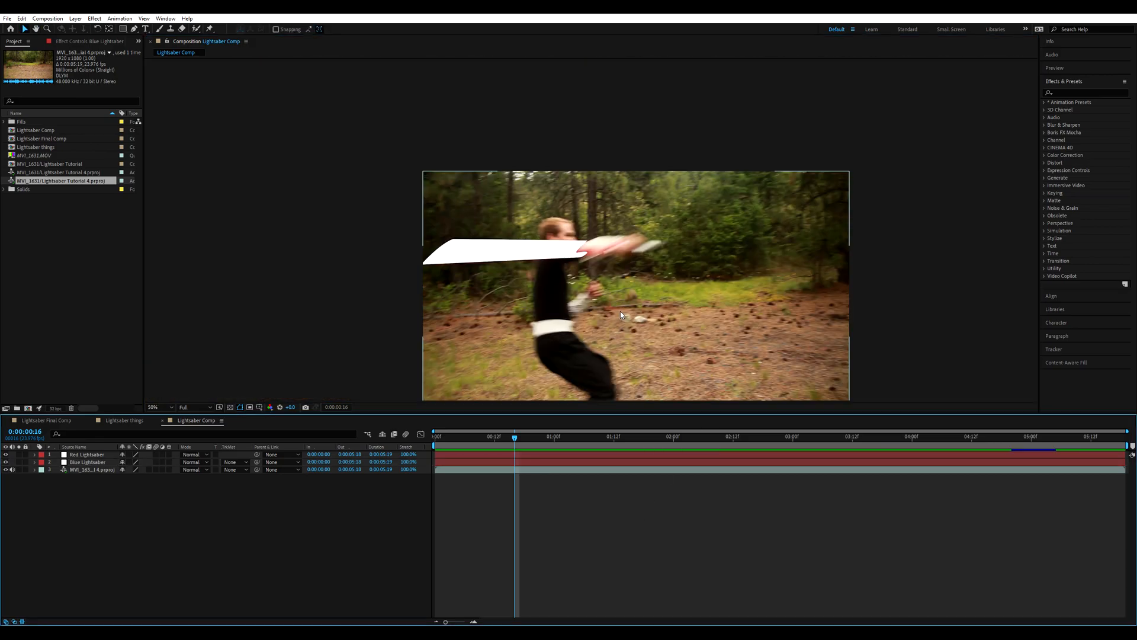
left_click(160, 407)
left_click(163, 437)
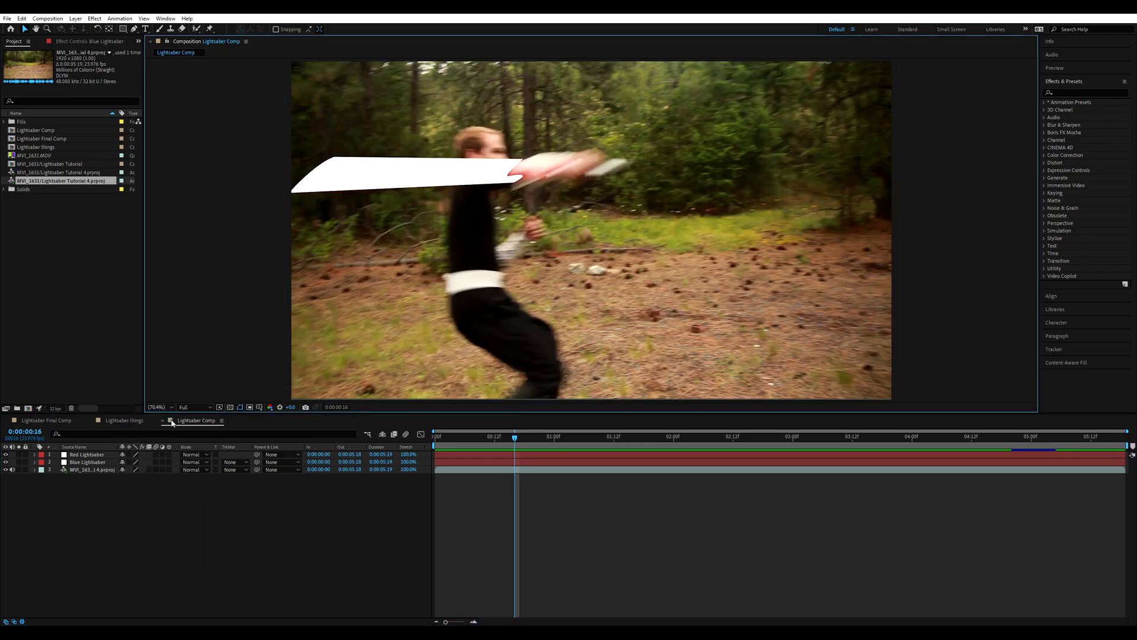
Preview the composition from the start and scrub to 0:00:01:09 to review the shapes of both blade masks
left_click_drag(525, 445, 429, 445)
key("space")
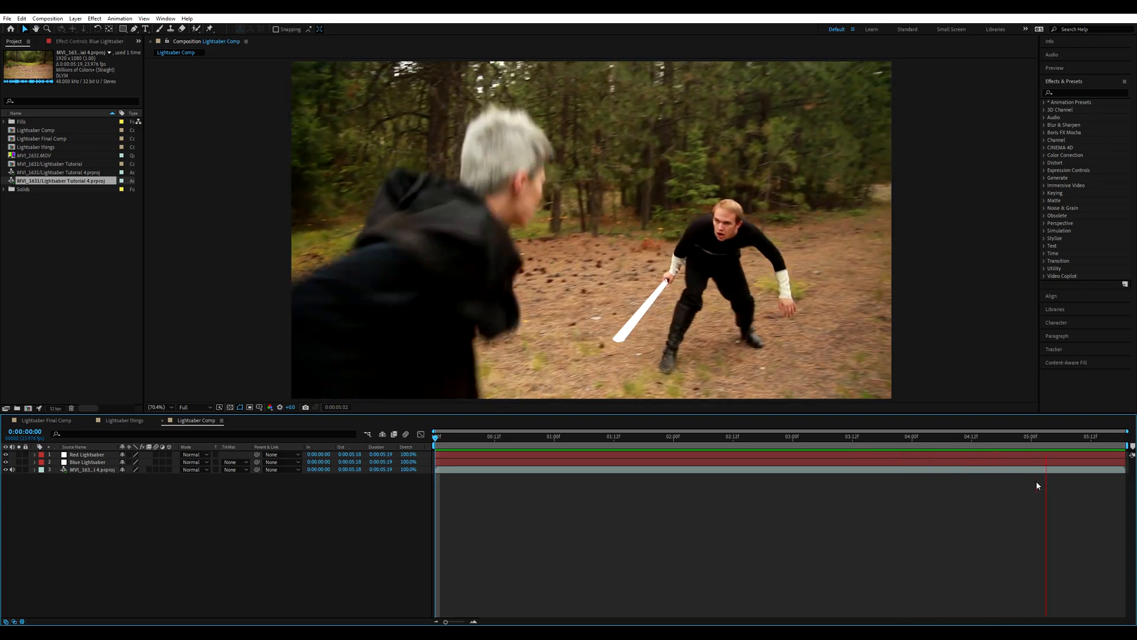
left_click(506, 437)
left_click_drag(506, 436, 500, 471)
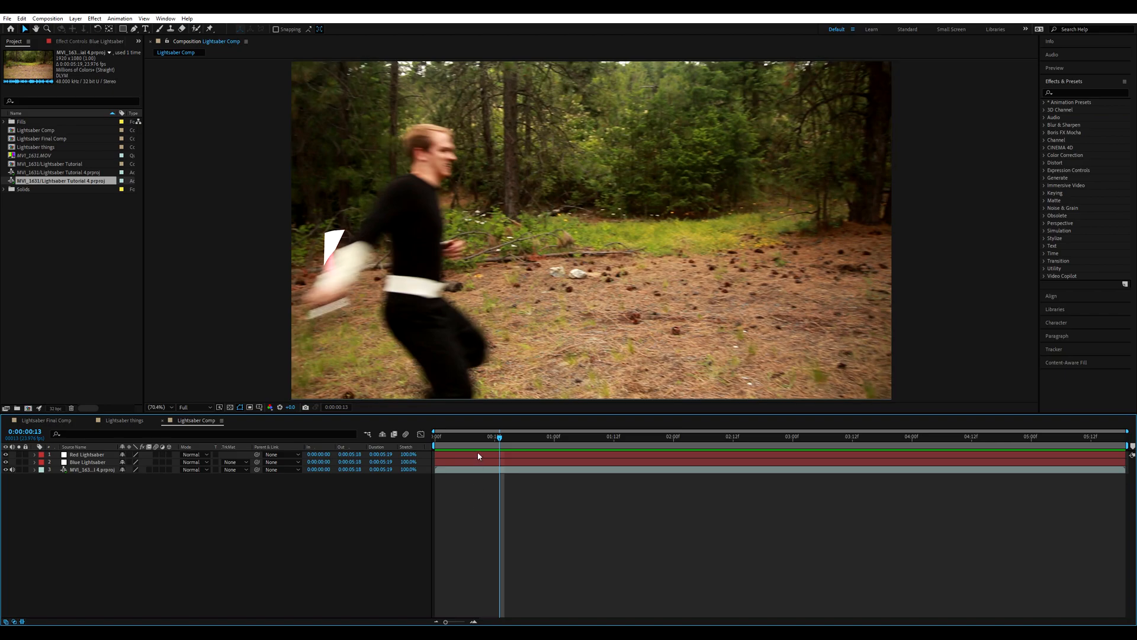
left_click_drag(499, 446, 645, 447)
left_click_drag(623, 447, 600, 448)
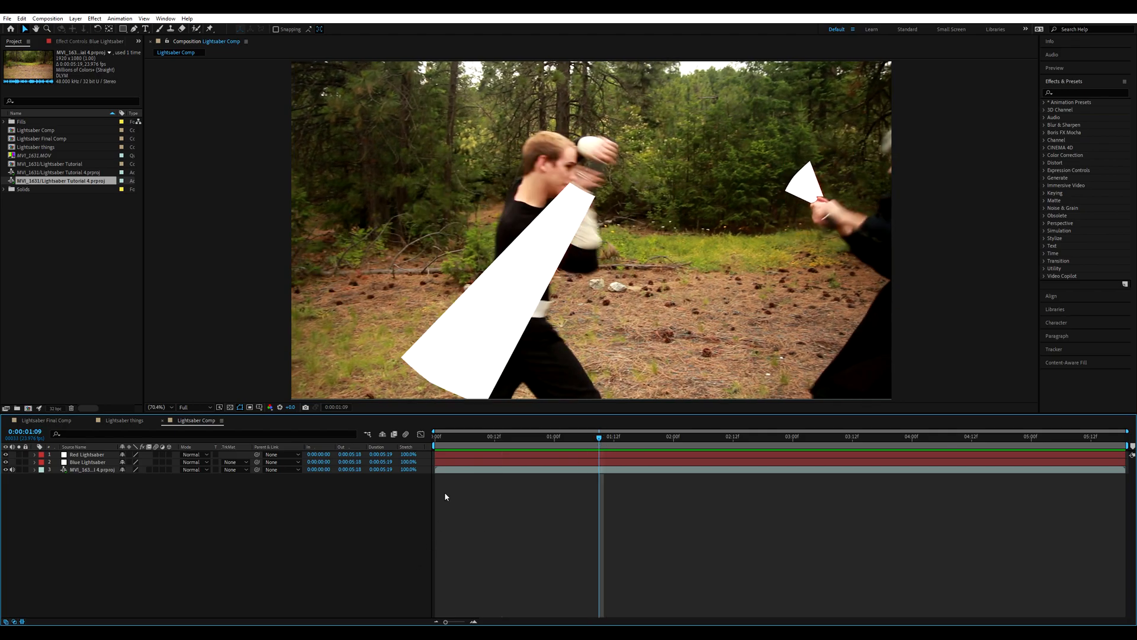